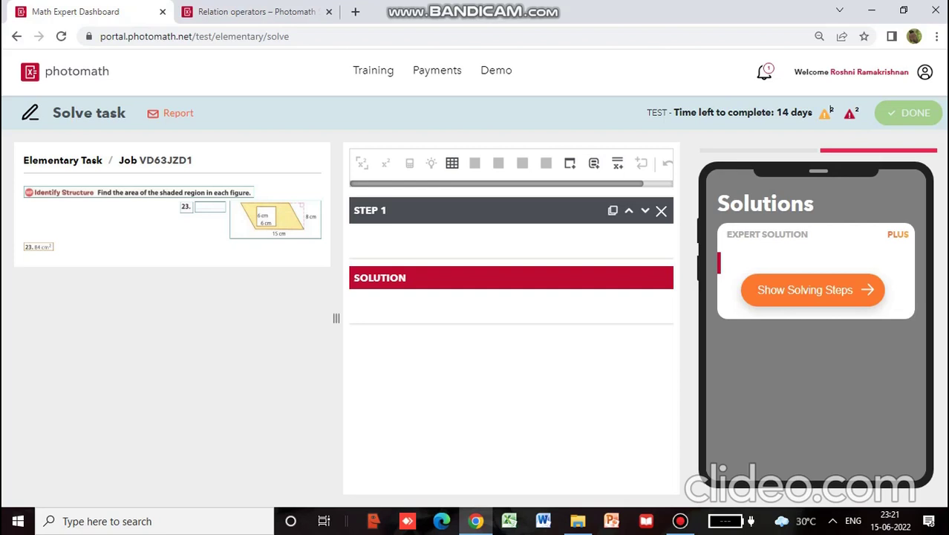
left_click(354, 240)
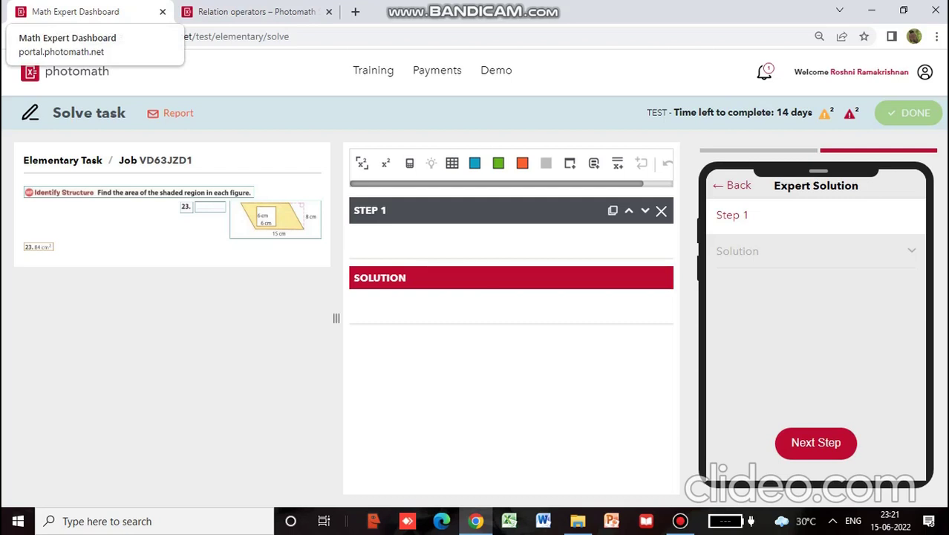
type("T")
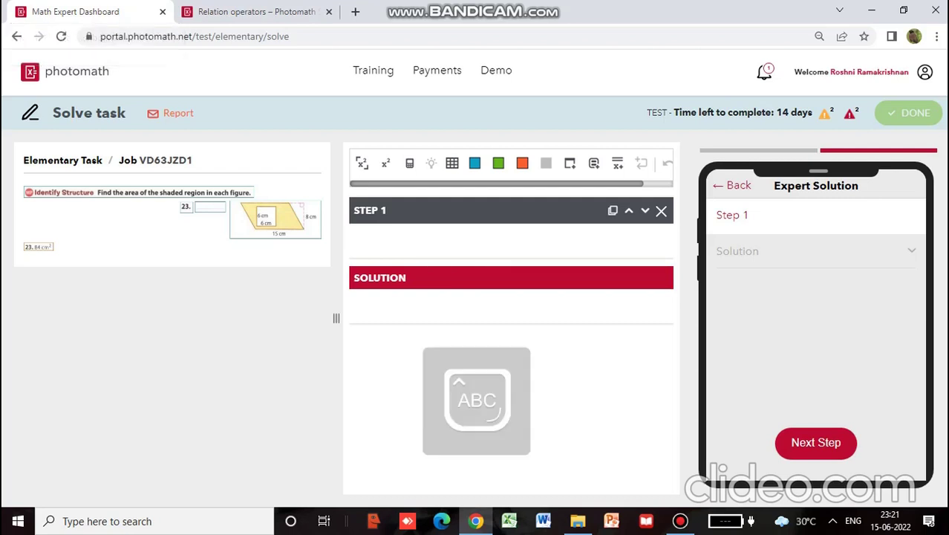
key("Caps_Lock")
type("h")
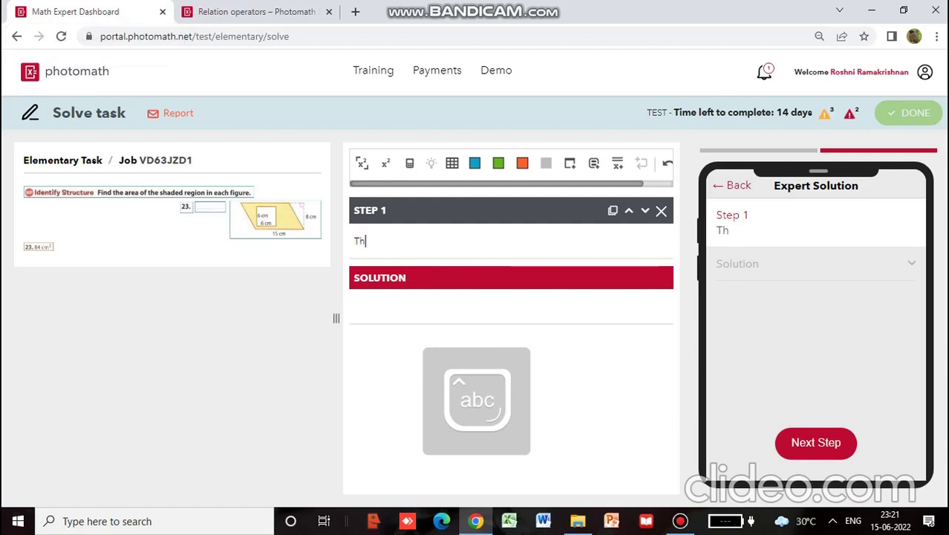
type("e area o")
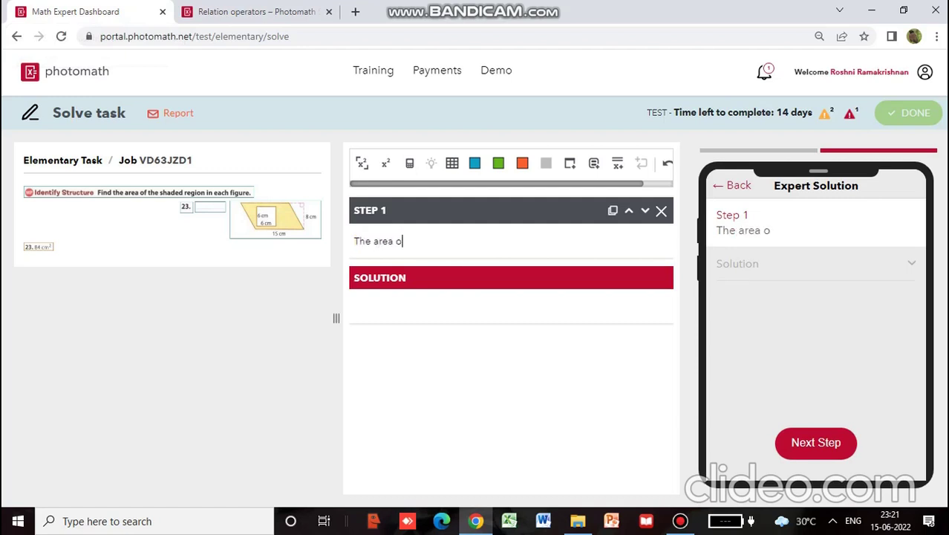
type("f shaded ")
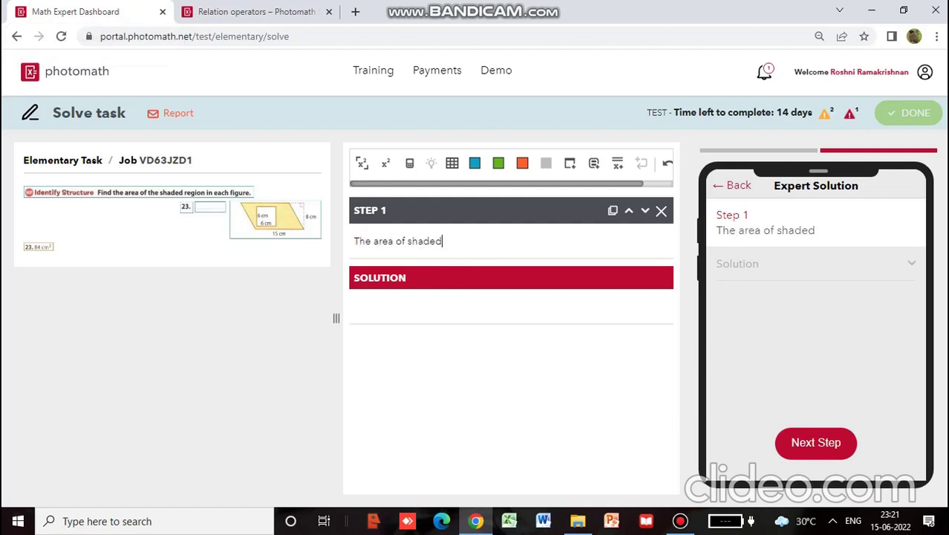
type("reg")
left_click_drag(461, 241, 354, 240)
key("BackSpace")
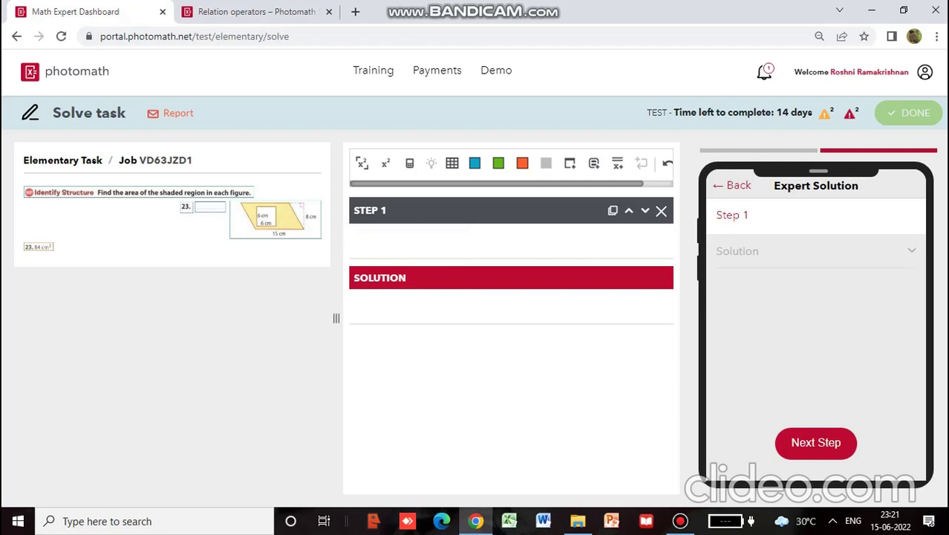
key("Caps_Lock")
type("T")
key("Caps_Lock")
type("h")
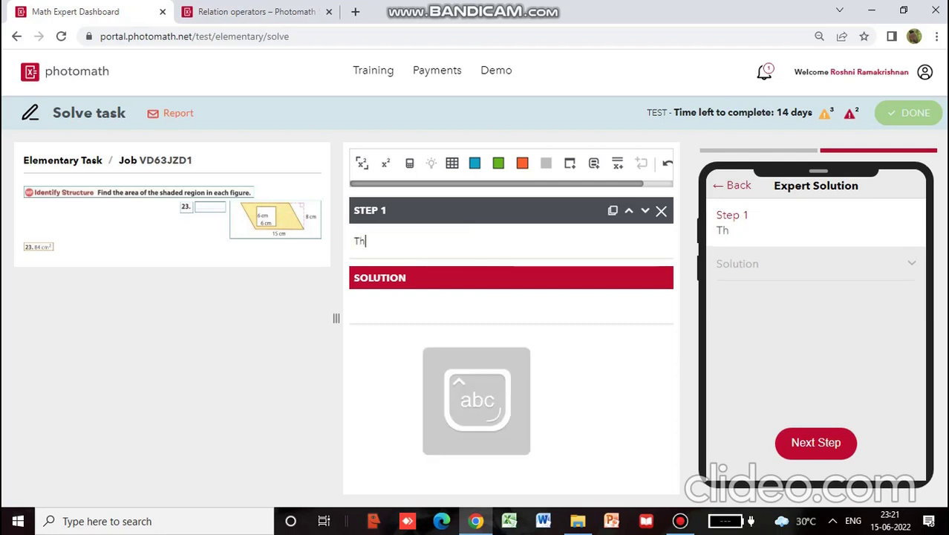
type("e")
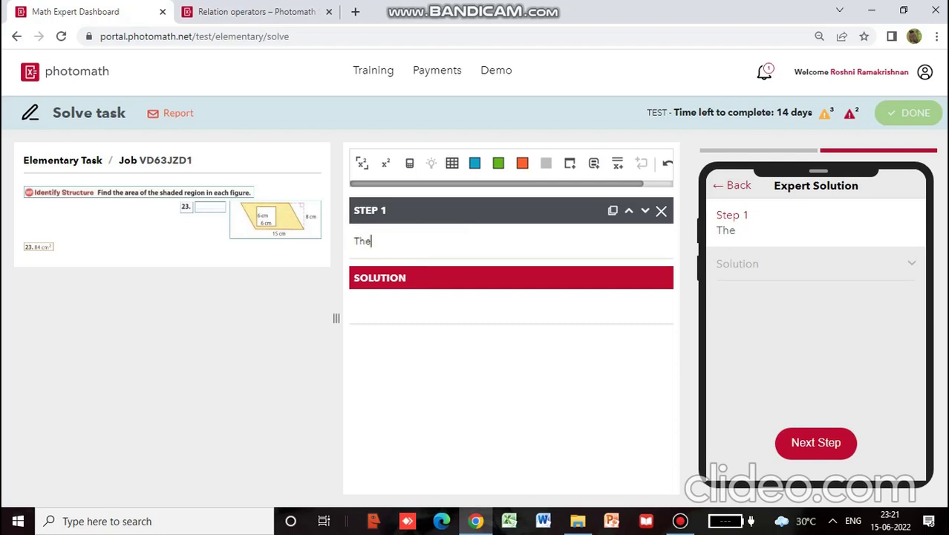
type(" area")
left_click(374, 240)
type("require")
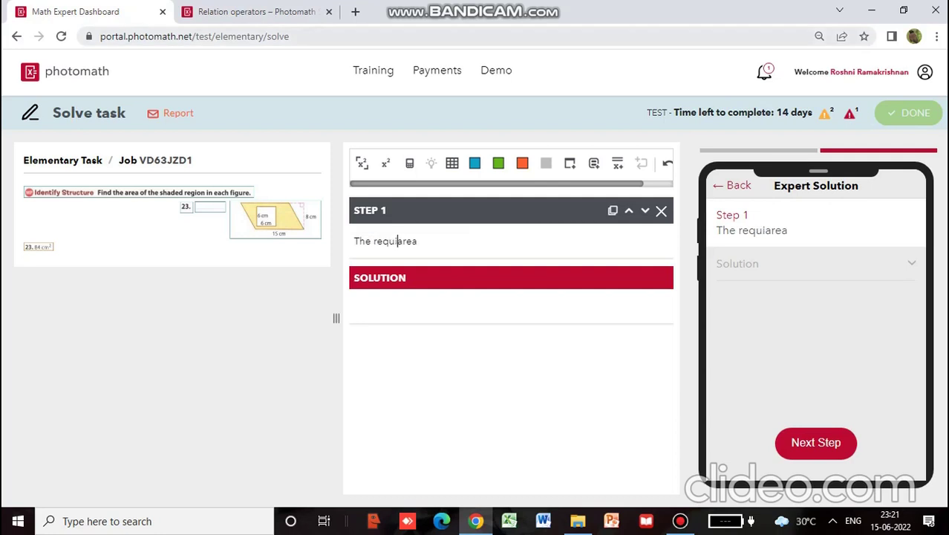
type("d")
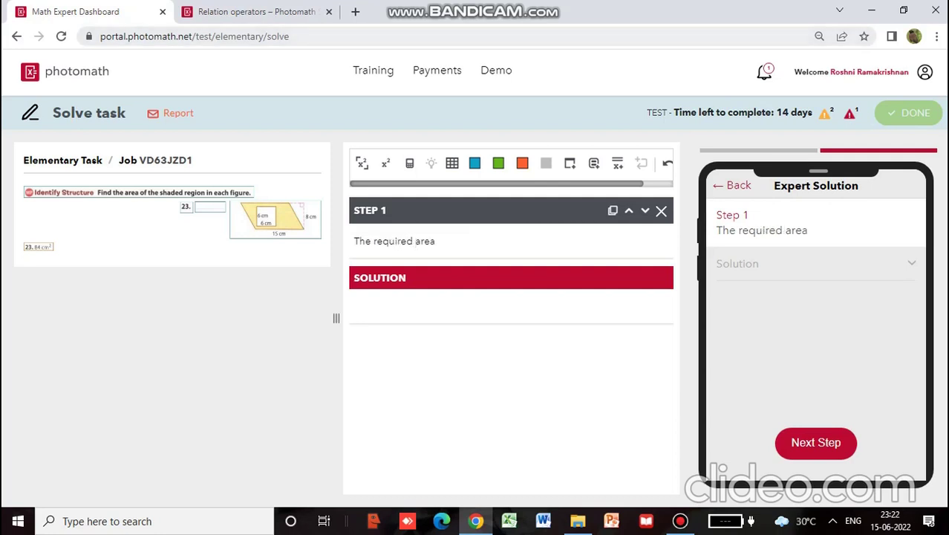
left_click(436, 241)
type("= Area")
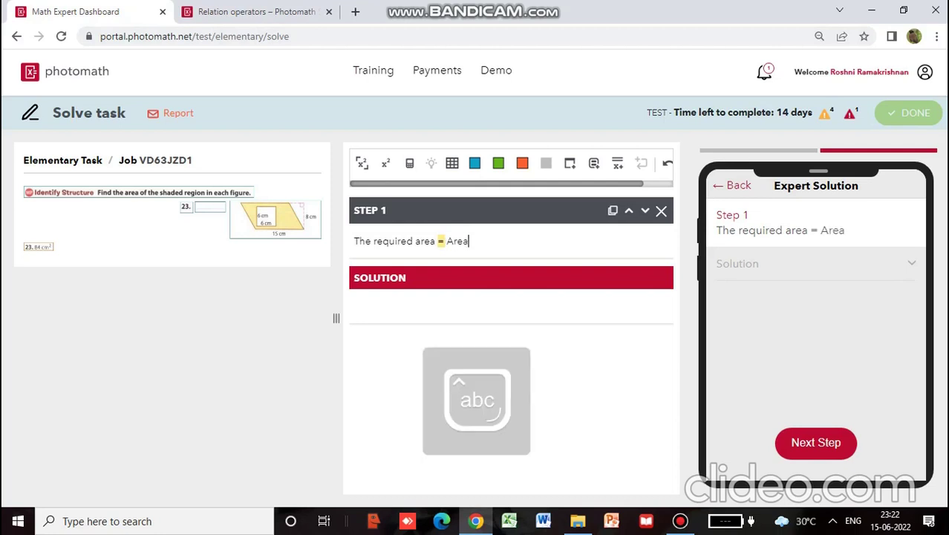
type(" of p")
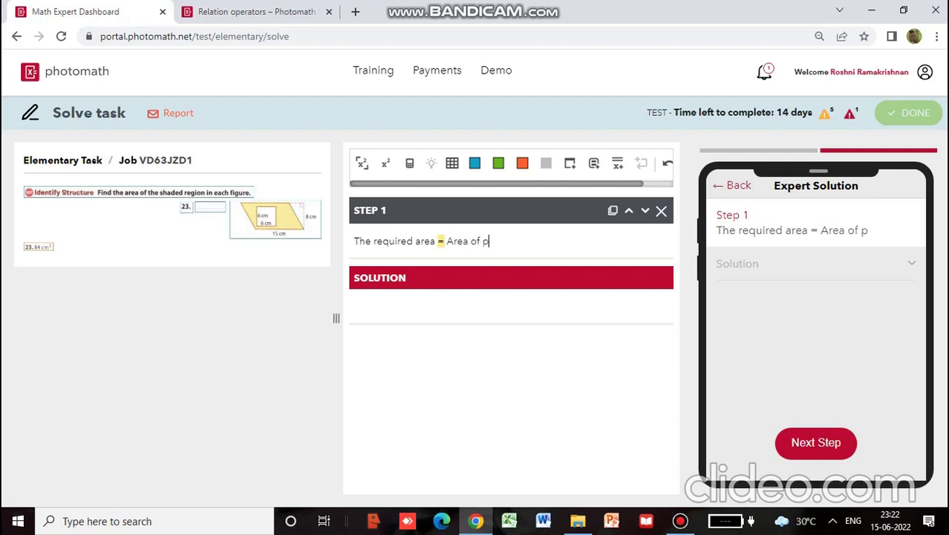
type("arallelo")
triple_click(502, 240)
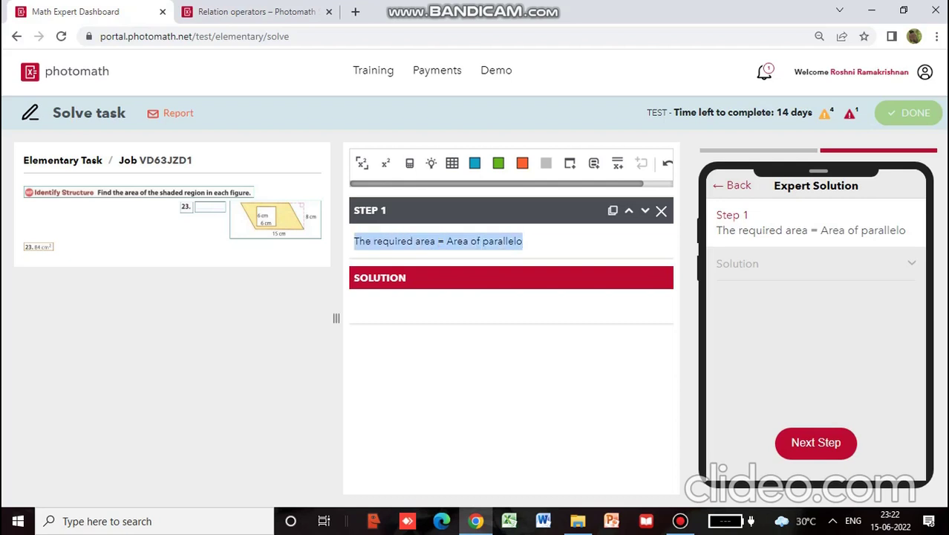
key("BackSpace")
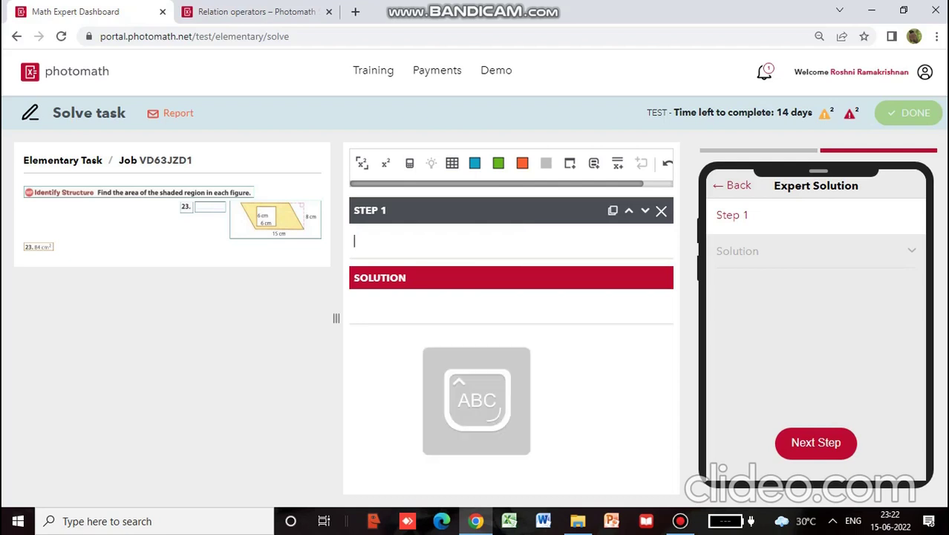
- Write "The required area is the area of parallelogram minus the area of the square." as the Step 1 explanation
type("The re")
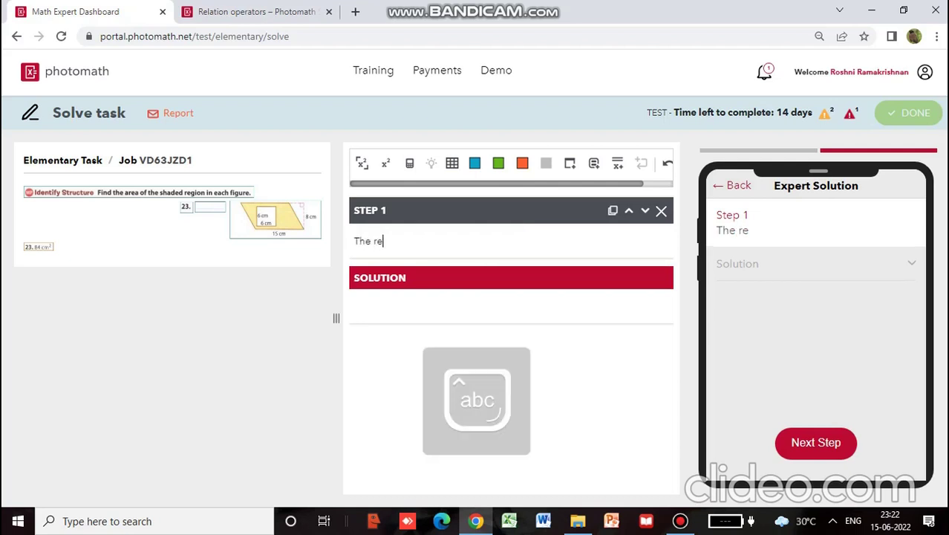
type("quired ")
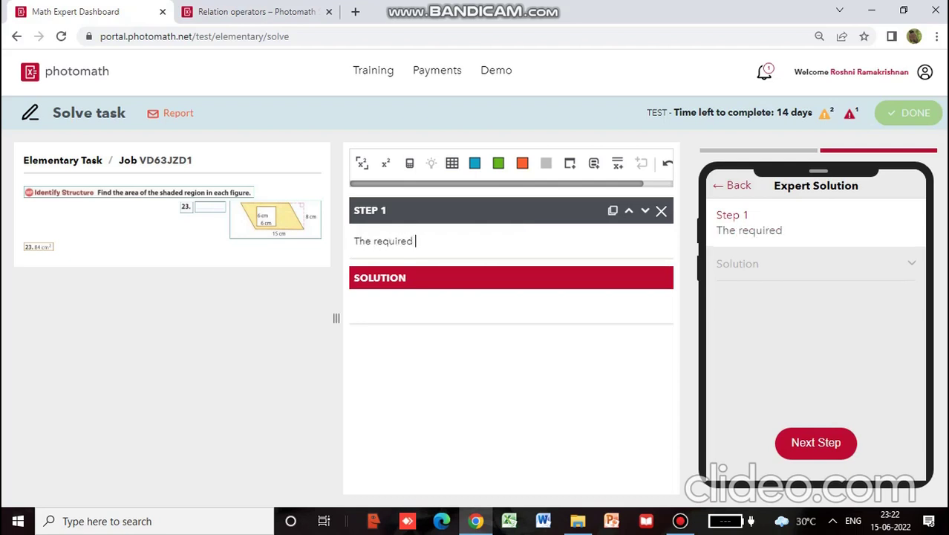
type("area is the ")
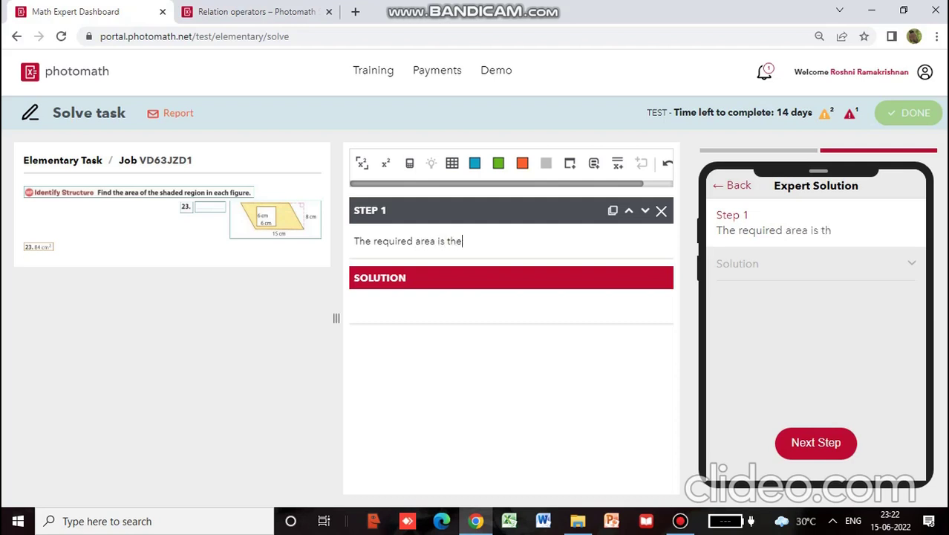
type("area of paral")
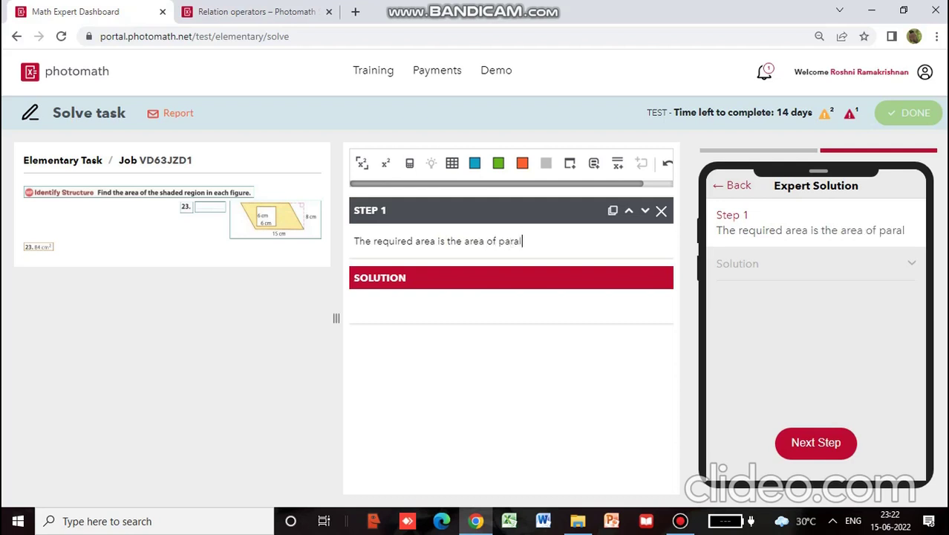
type("lelogram")
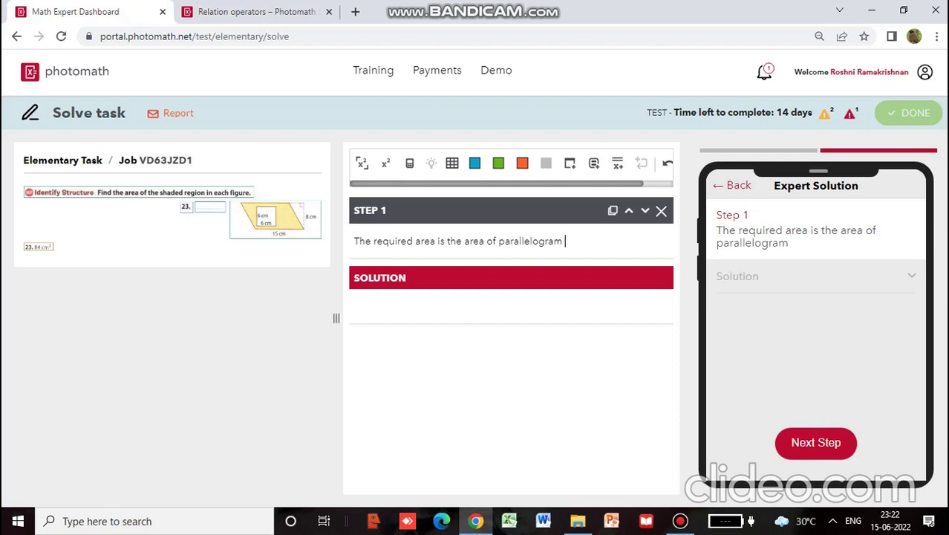
type(" minus ")
type("the are")
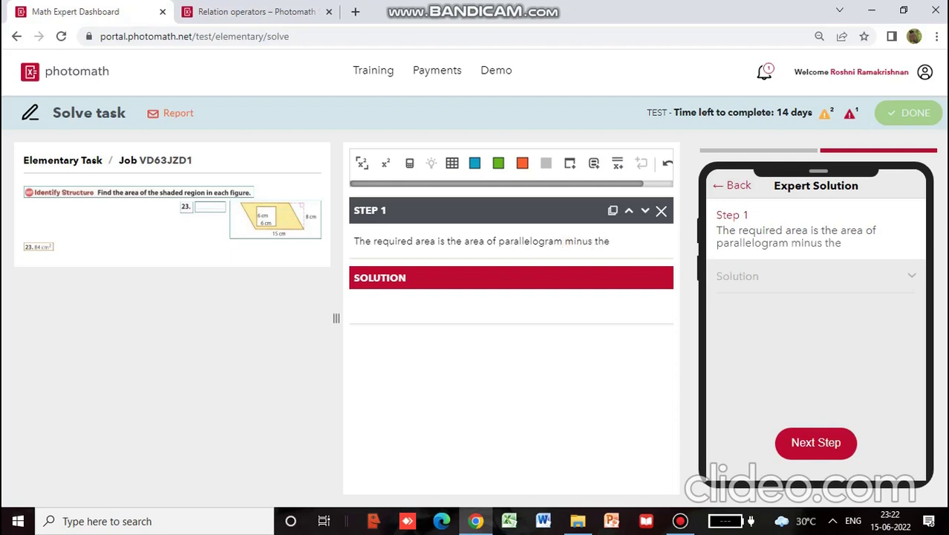
type("a of the ")
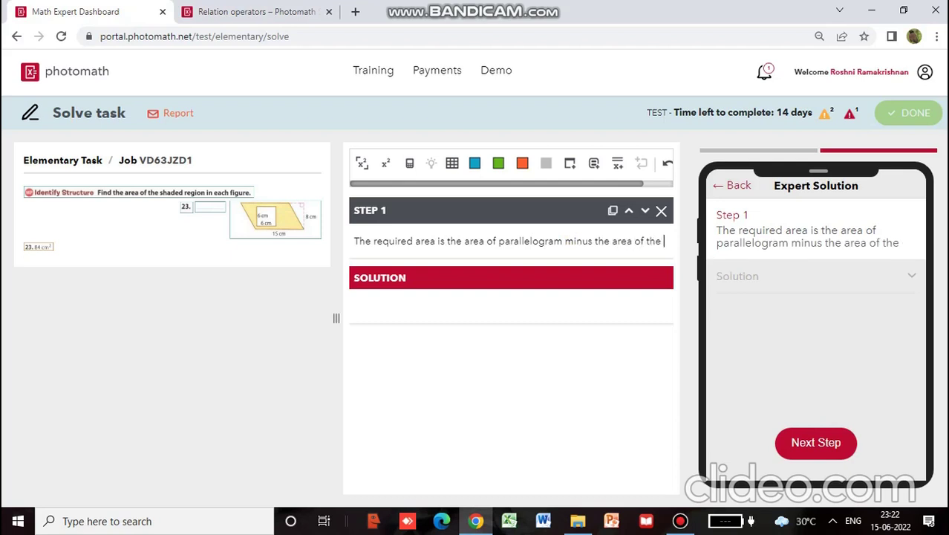
type("square")
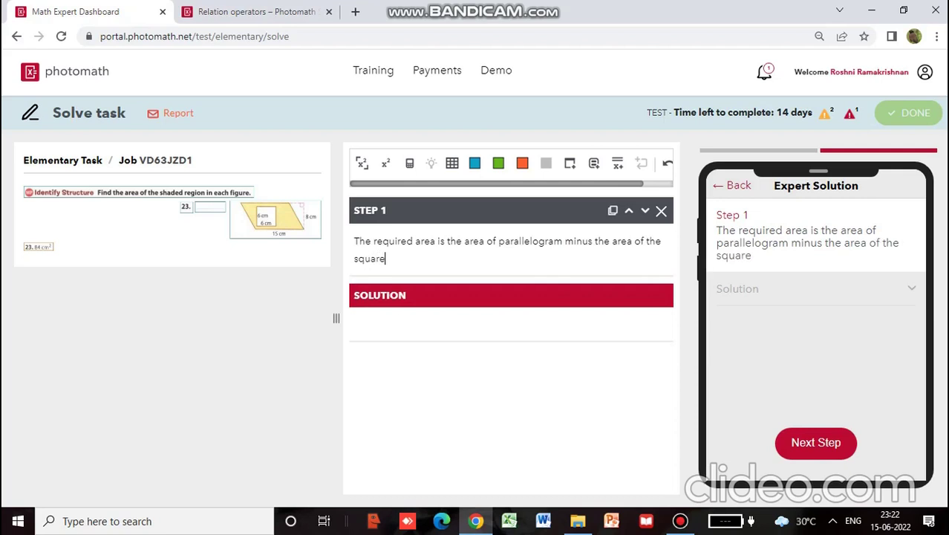
type(".")
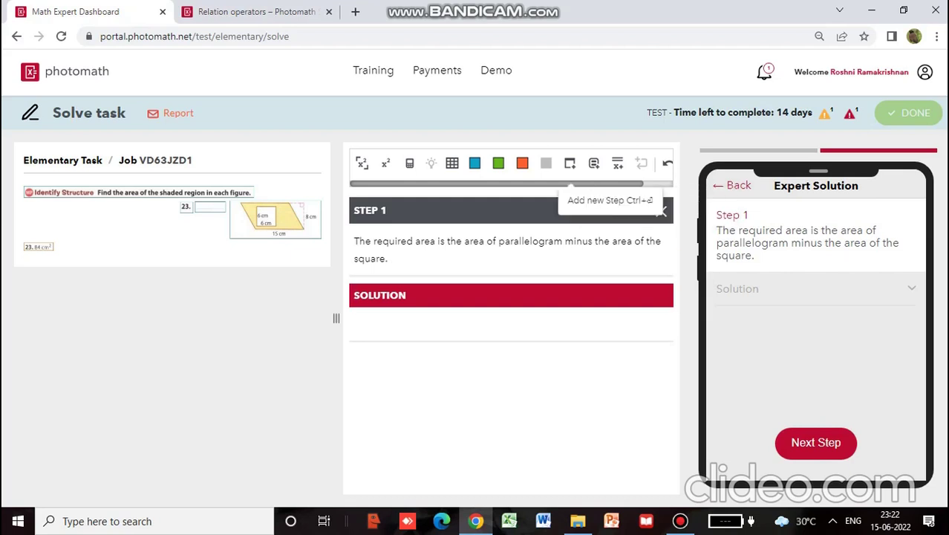
- Add a second step to the solution and enter "Area of parallelogram = base" in it
left_click(570, 163)
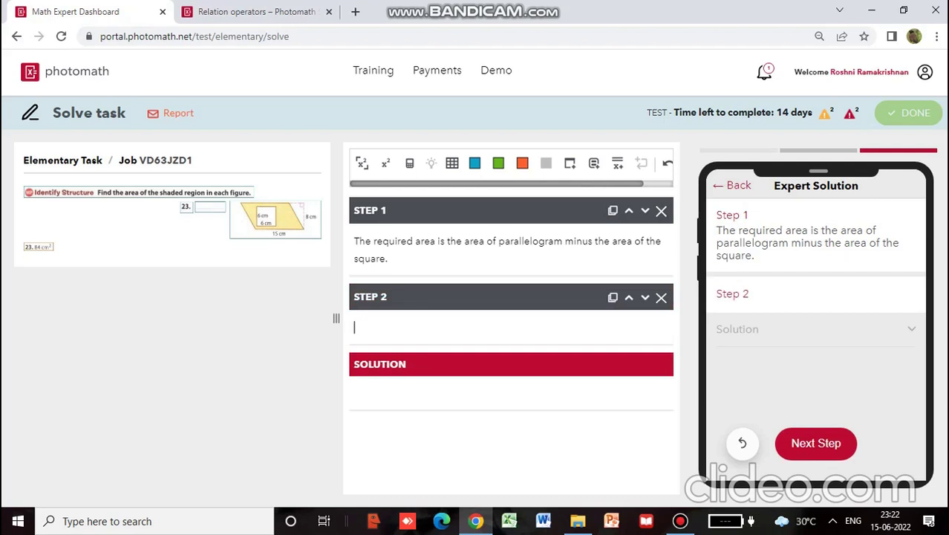
key("Caps_Lock")
type("A")
key("Caps_Lock")
type("r")
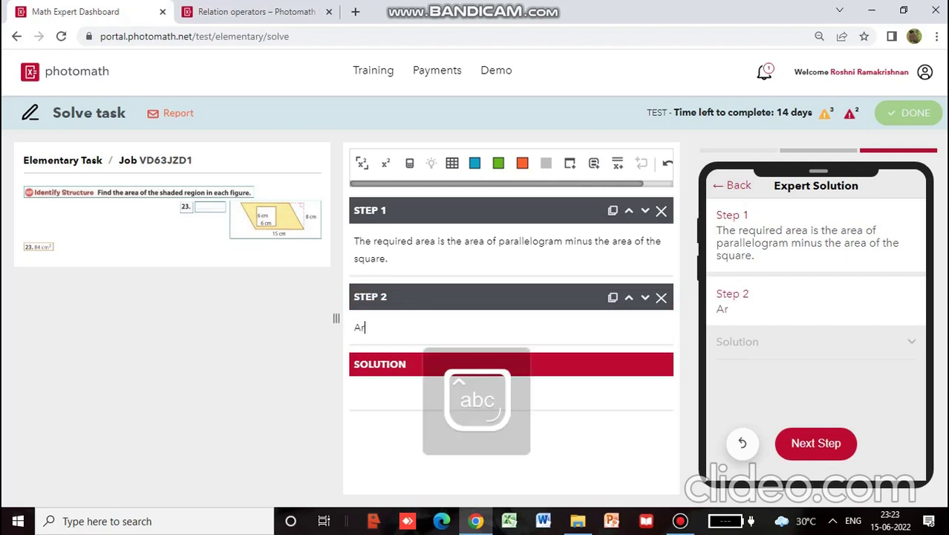
type("ea of")
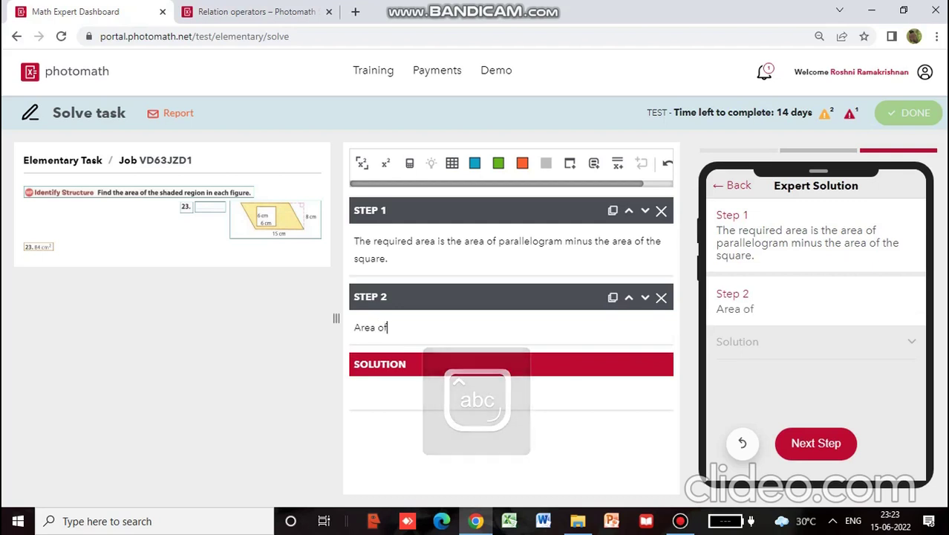
type(" parall")
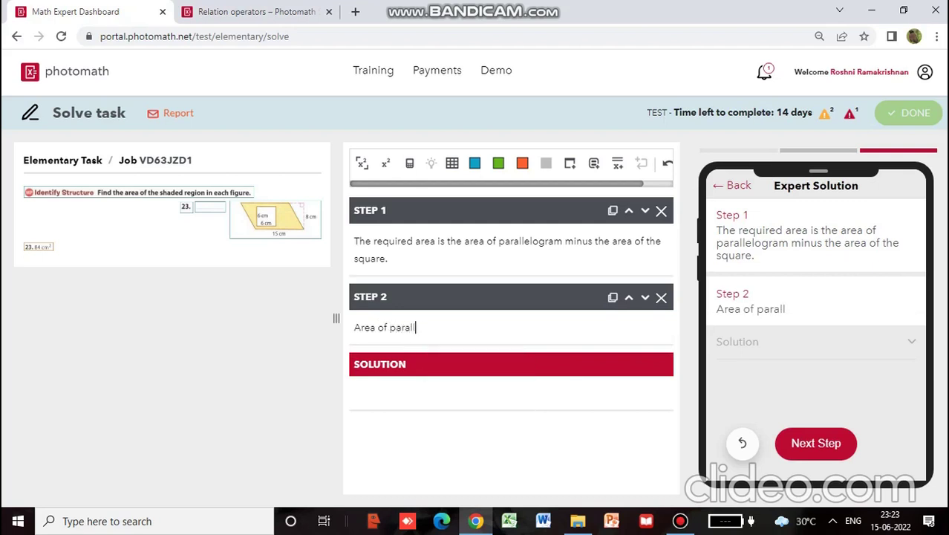
type("elogram ")
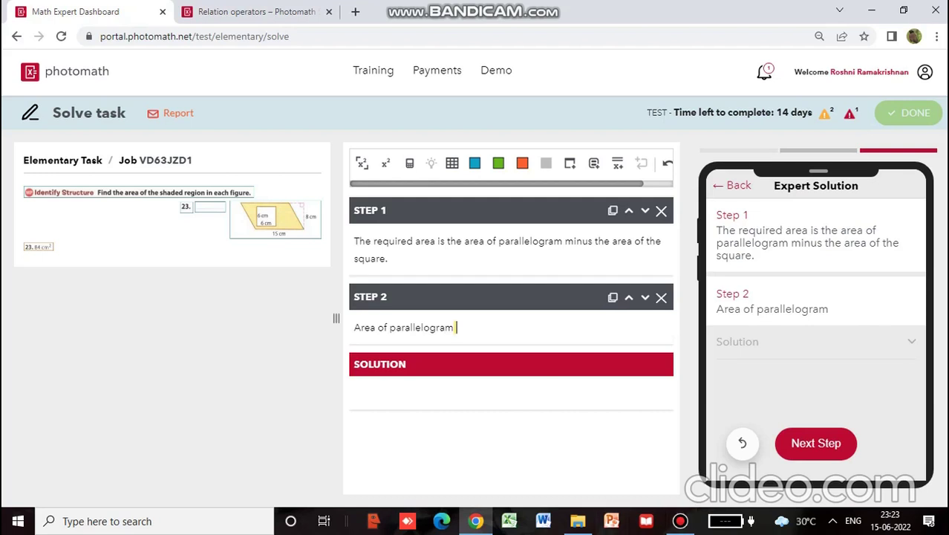
type("=")
type("base")
- Format the equals sign in Step 2 as LaTeX and check the task's listed warnings and errors
left_click_drag(456, 327, 463, 327)
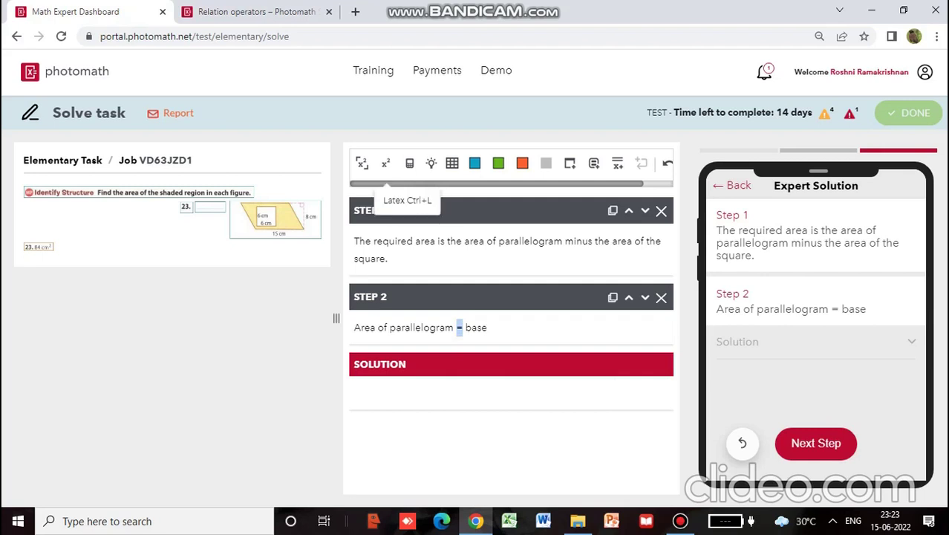
left_click(386, 162)
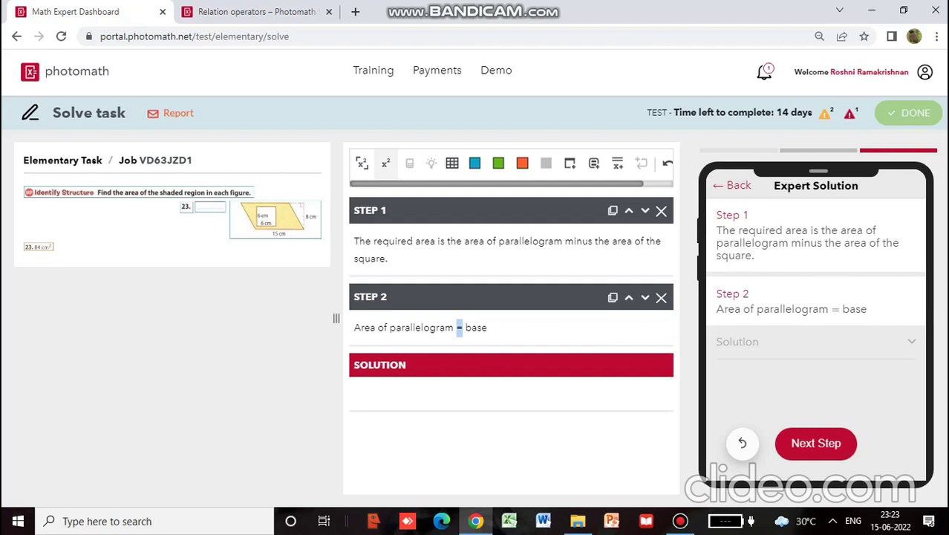
left_click(488, 328)
left_click(456, 328)
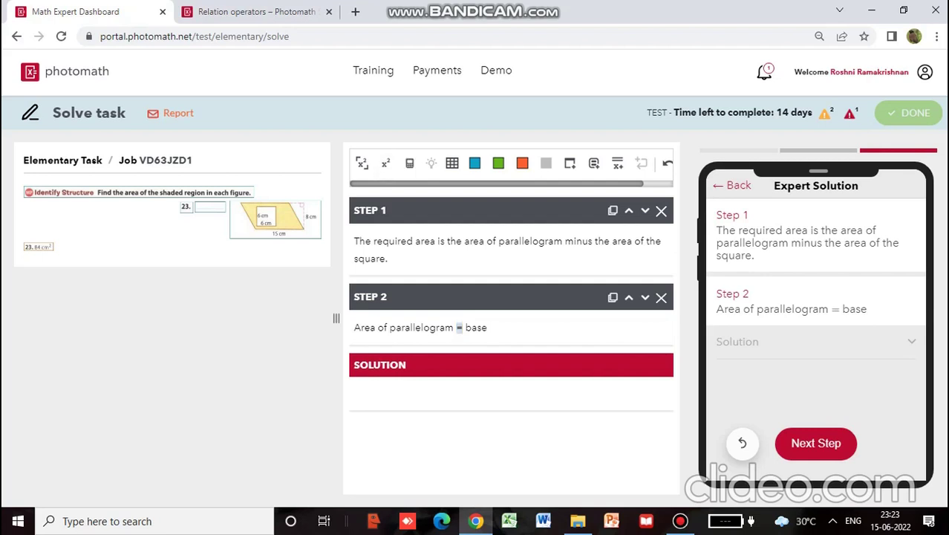
left_click(466, 328)
left_click(827, 112)
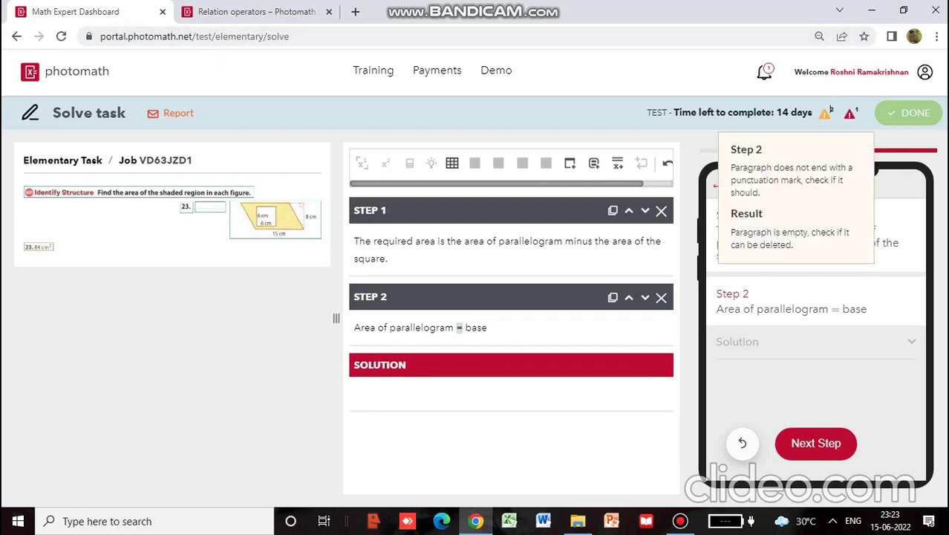
mouse_move(851, 113)
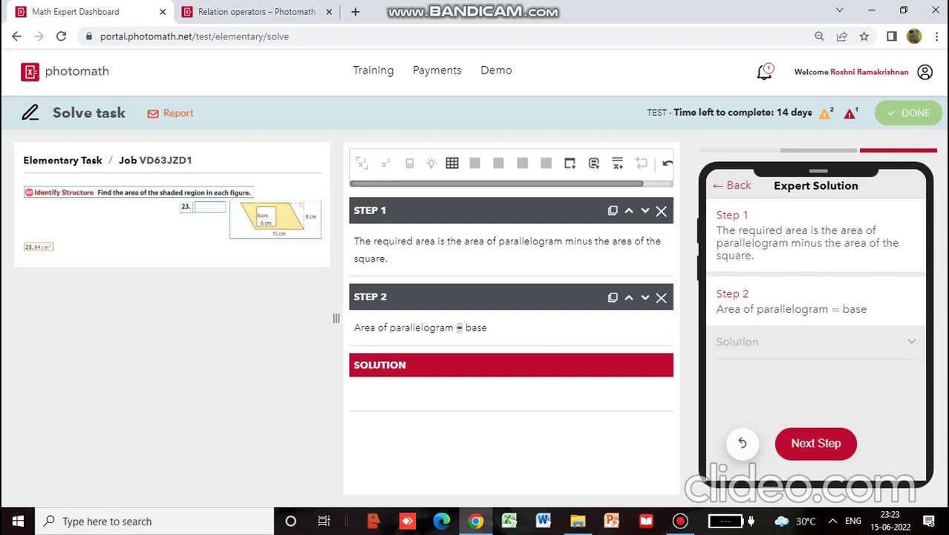
- Append "\timesheight" to the Step 2 text and convert the whole line to block LaTeX
left_click(487, 327)
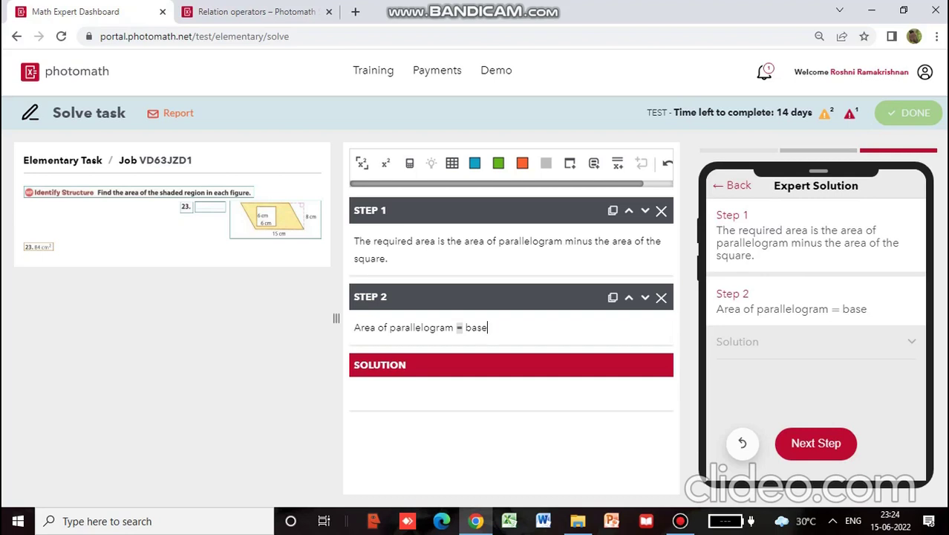
type("\\timesheight")
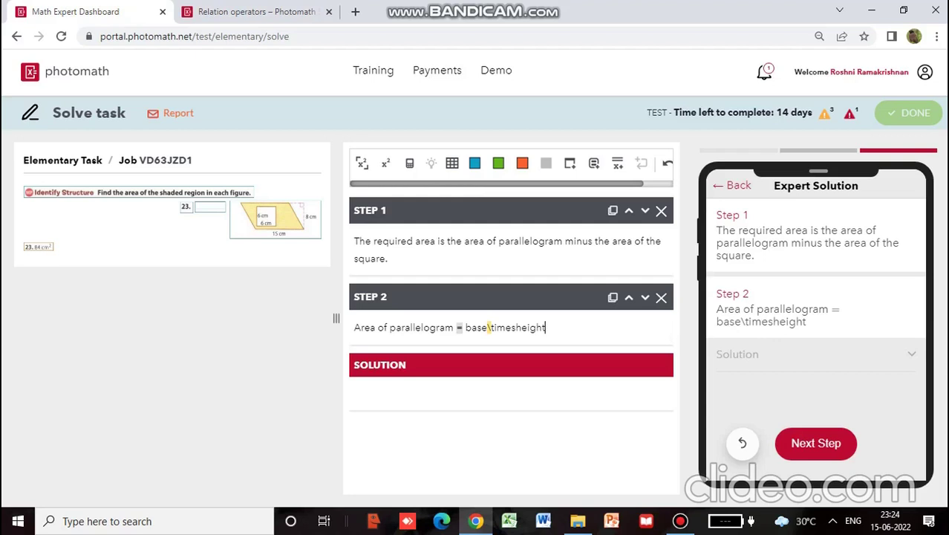
left_click_drag(545, 327, 354, 328)
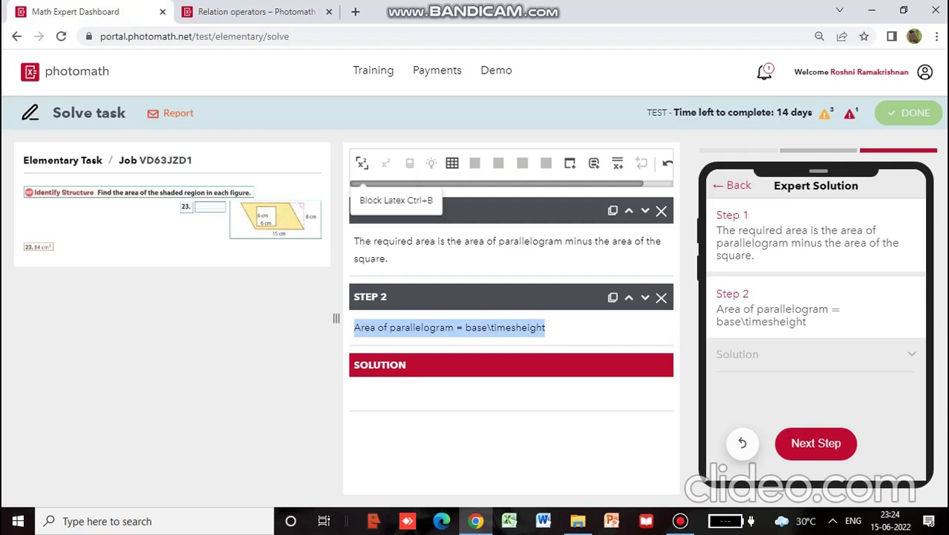
left_click(362, 163)
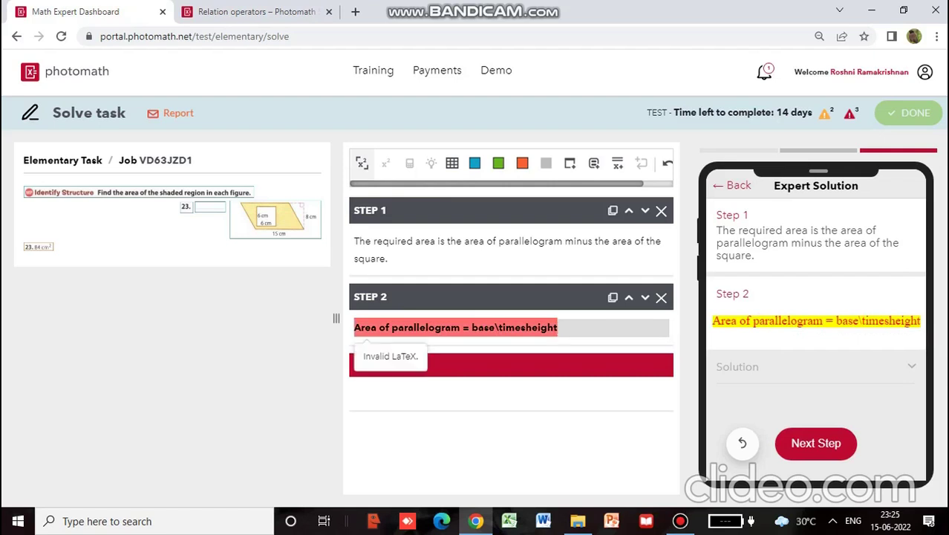
left_click(361, 327)
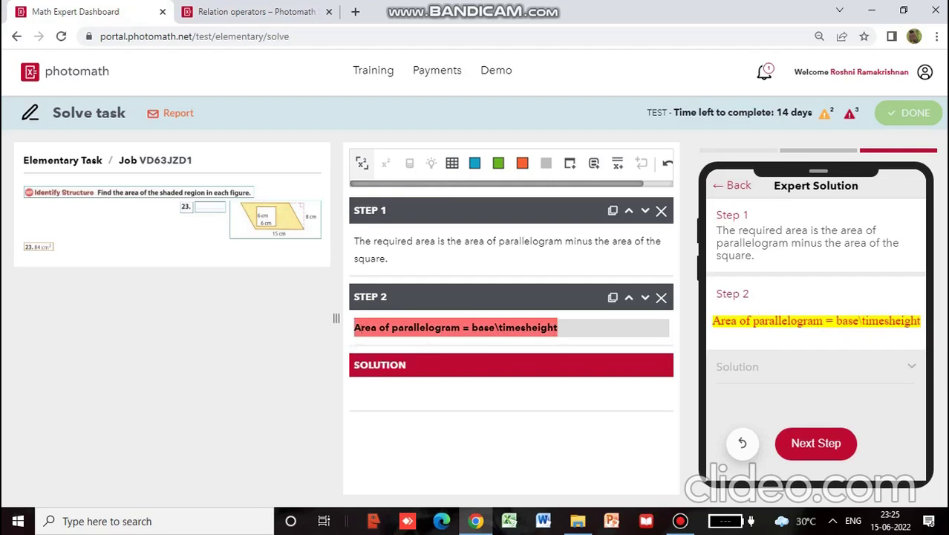
left_click(355, 393)
left_click(558, 327)
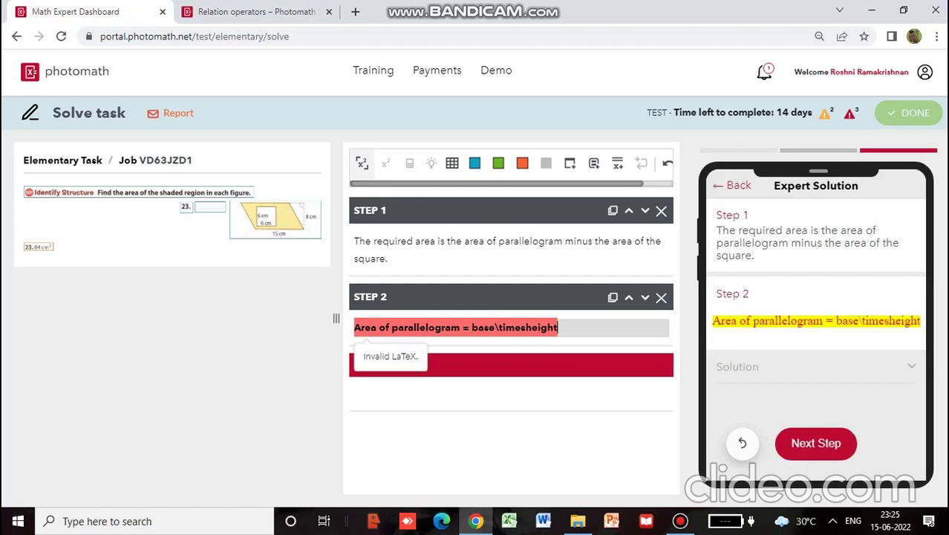
- Wrap "Area of parallelogram" in a \text{} command in the Step 2 formula
left_click(354, 326)
type("\\")
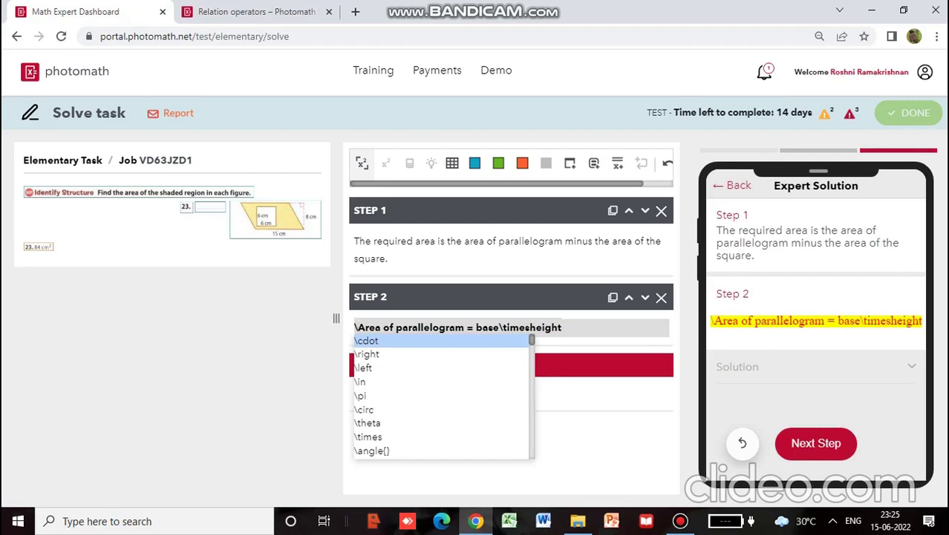
type("text")
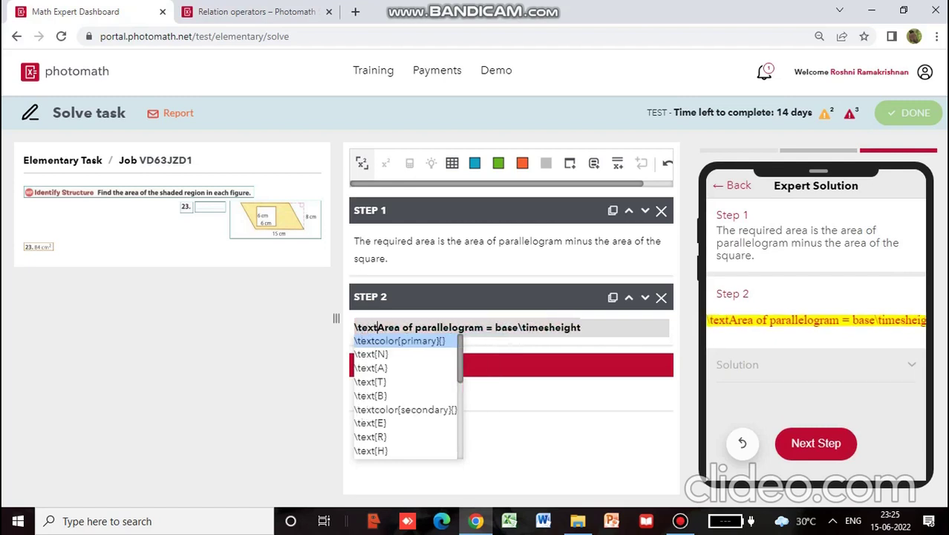
key("Down")
key("Down")
key("Down")
key("Down")
key("Down")
key("Down")
key("Down")
key("Down")
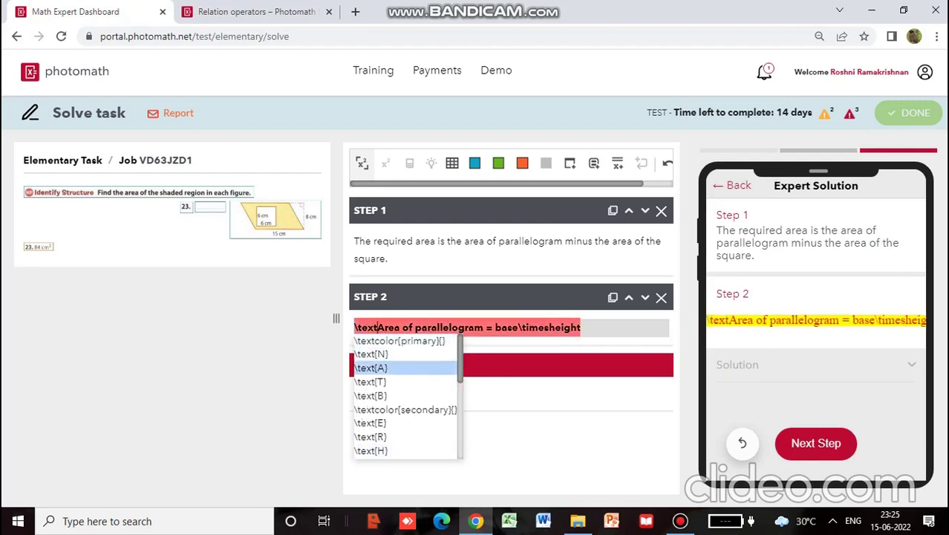
key("Up")
key("Up")
key("Up")
key("Up")
key("Up")
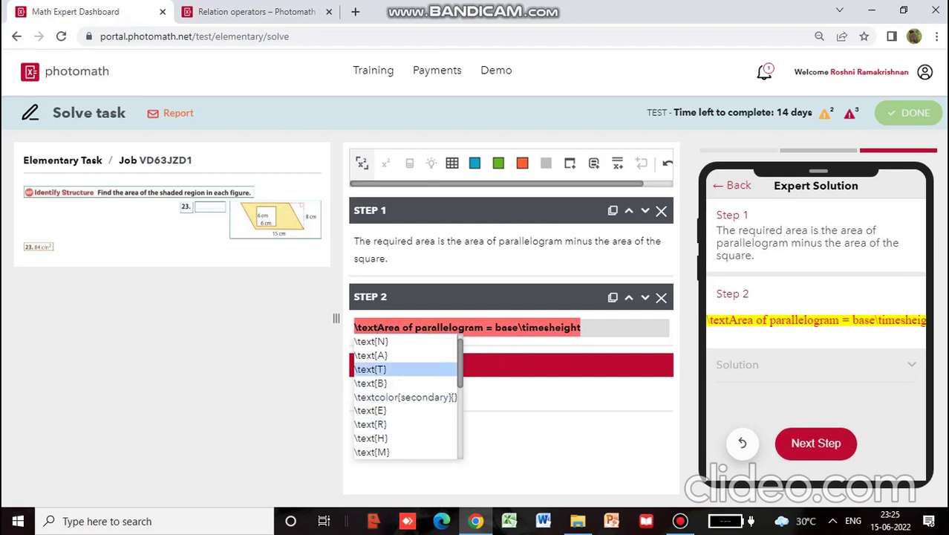
key("Up")
key("Up")
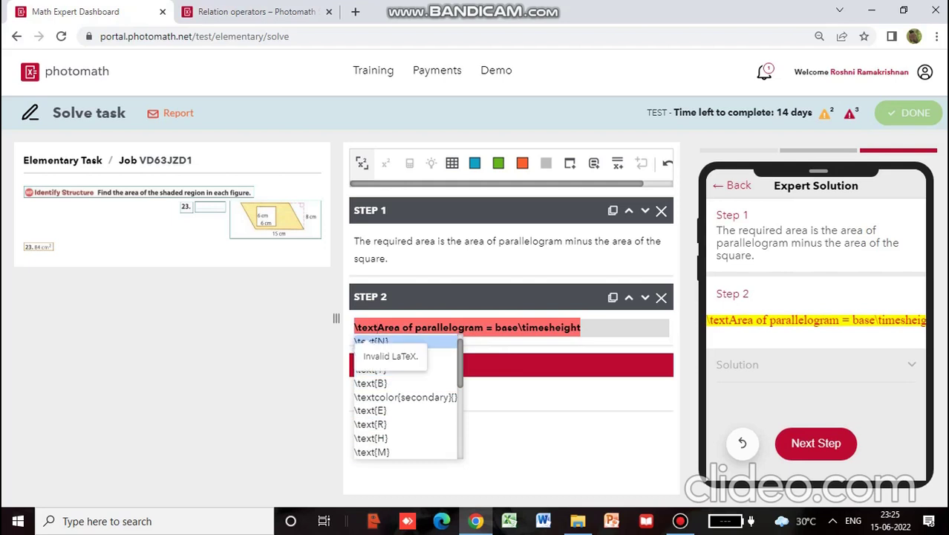
key("Up")
key("Down")
key("Down")
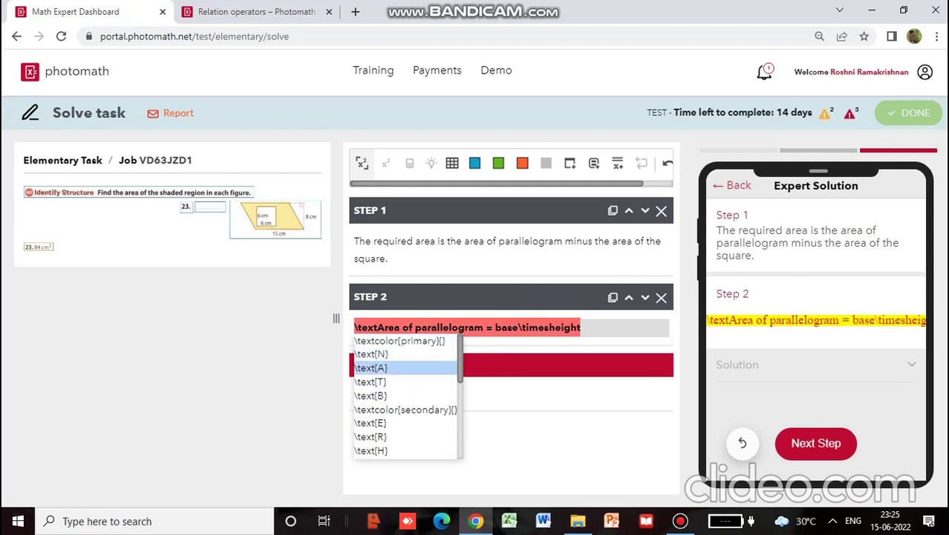
type("{")
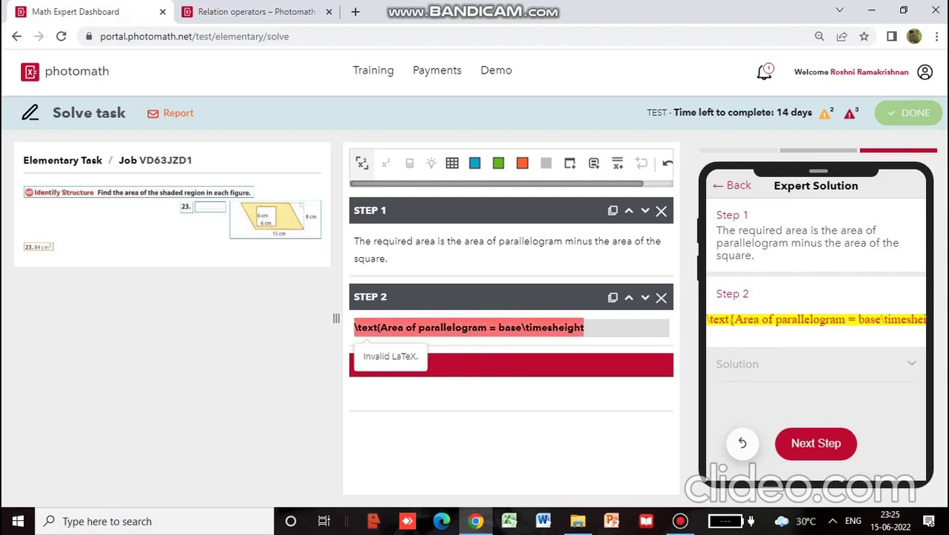
left_click(487, 328)
type("}")
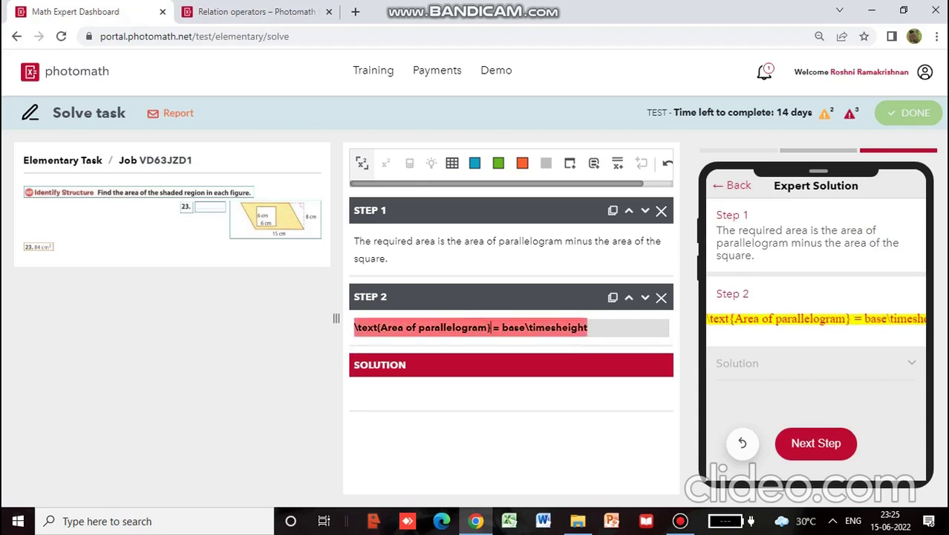
- Split the Step 2 formula before the equals sign and rewrite the product as "=base\times height" using the suggested \times command
key("Return")
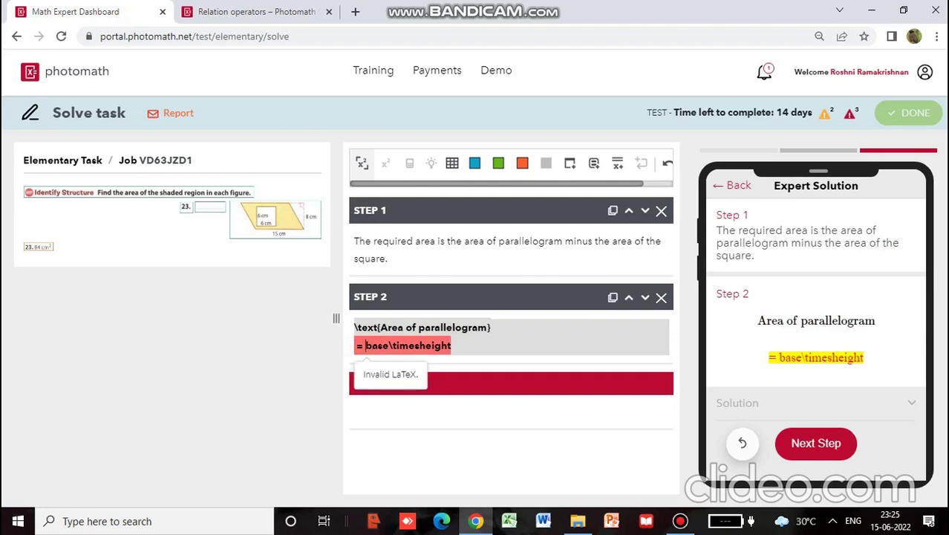
key("BackSpace")
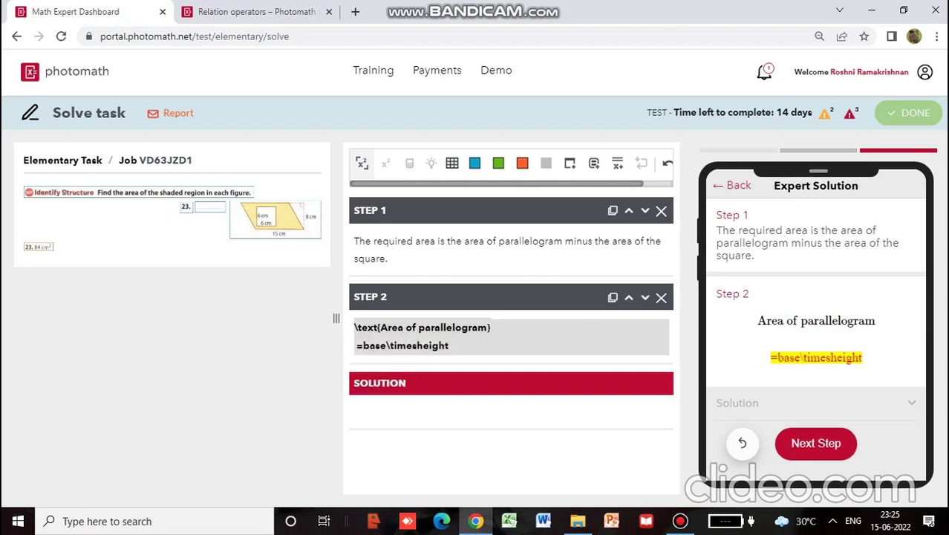
left_click(397, 346)
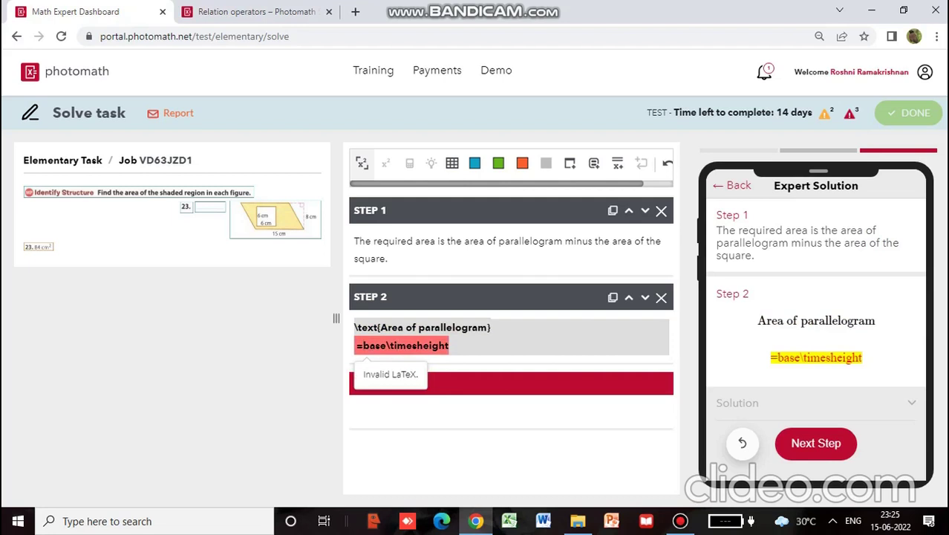
key("BackSpace")
key("BackSpace")
key("BackSpace")
key("BackSpace")
key("BackSpace")
key("BackSpace")
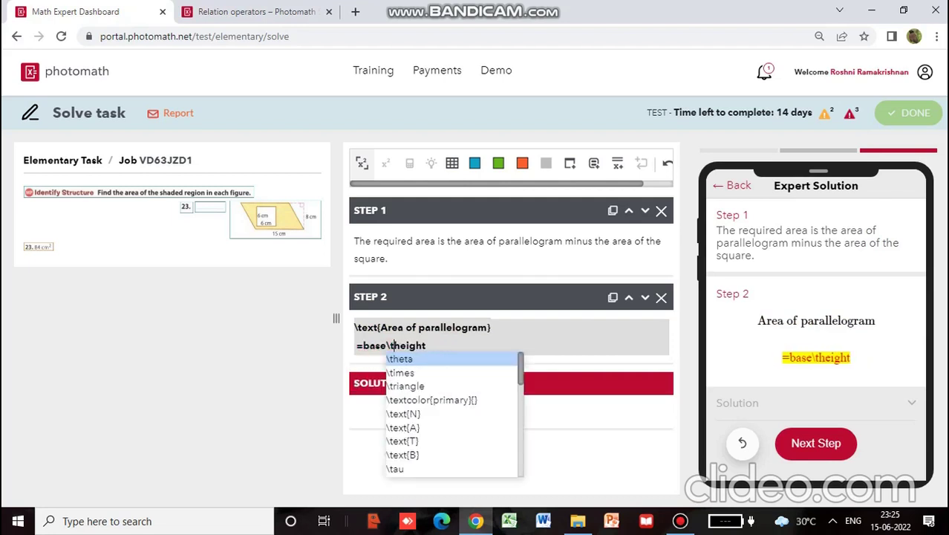
type("\\t")
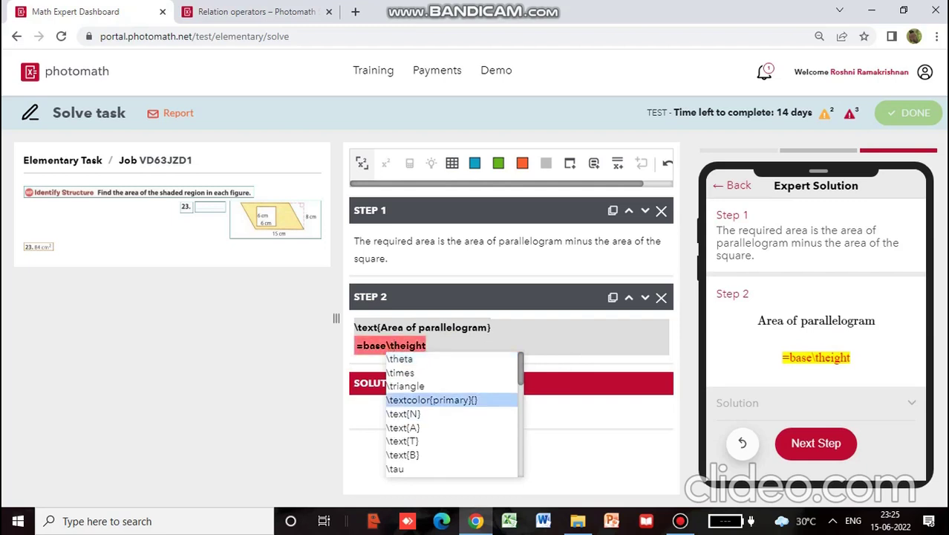
left_click(400, 372)
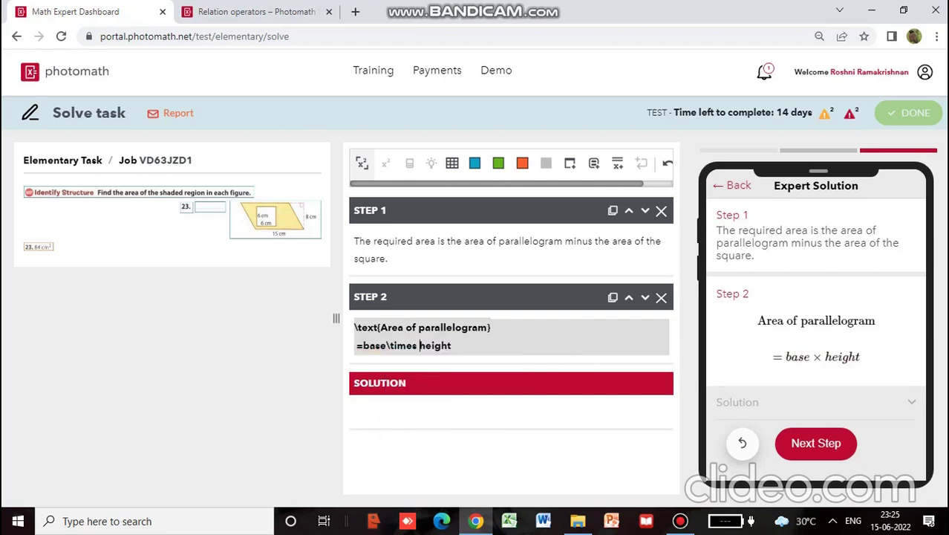
left_click(451, 345)
key("BackSpace")
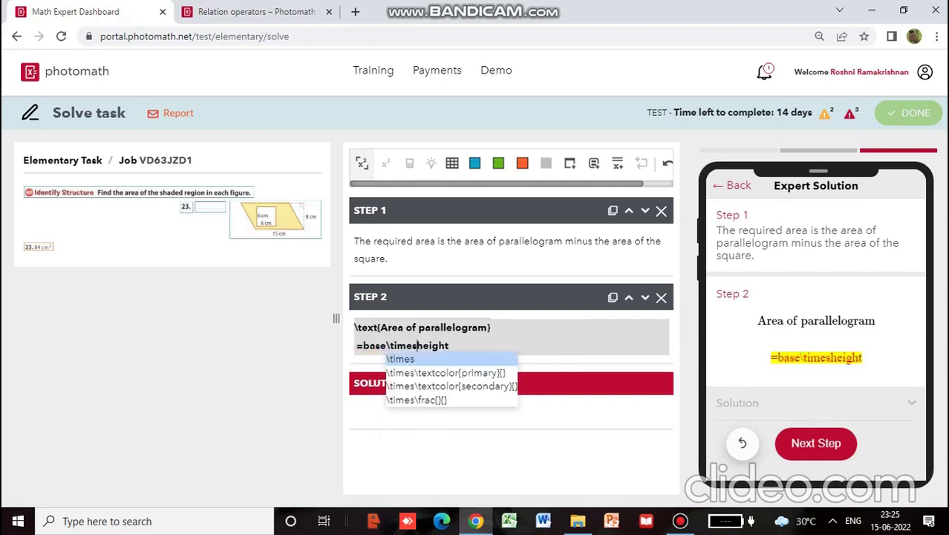
key("Down")
key("Down")
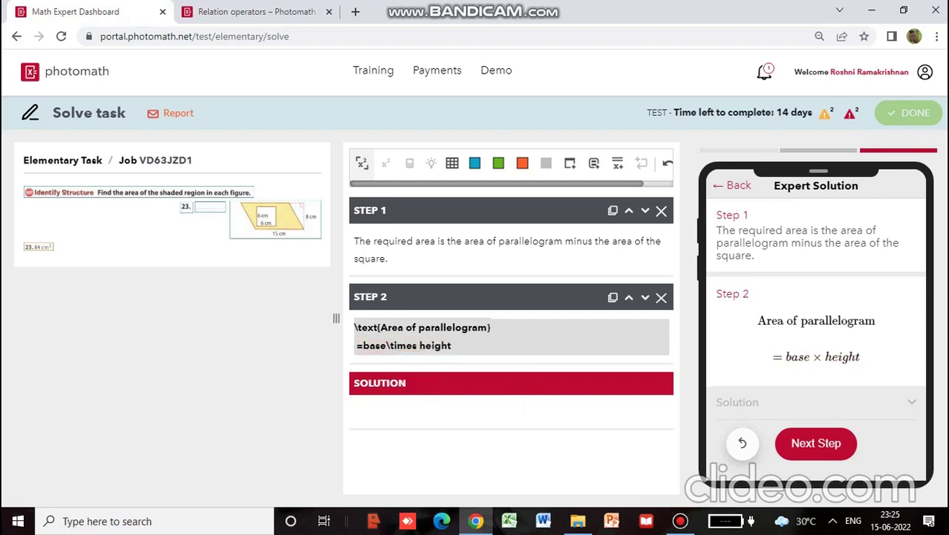
- Rejoin the Step 2 formula on one line as "\text{Area of parallelogram}=base\times height"
left_click(386, 346)
key("Home")
key("Delete")
key("BackSpace")
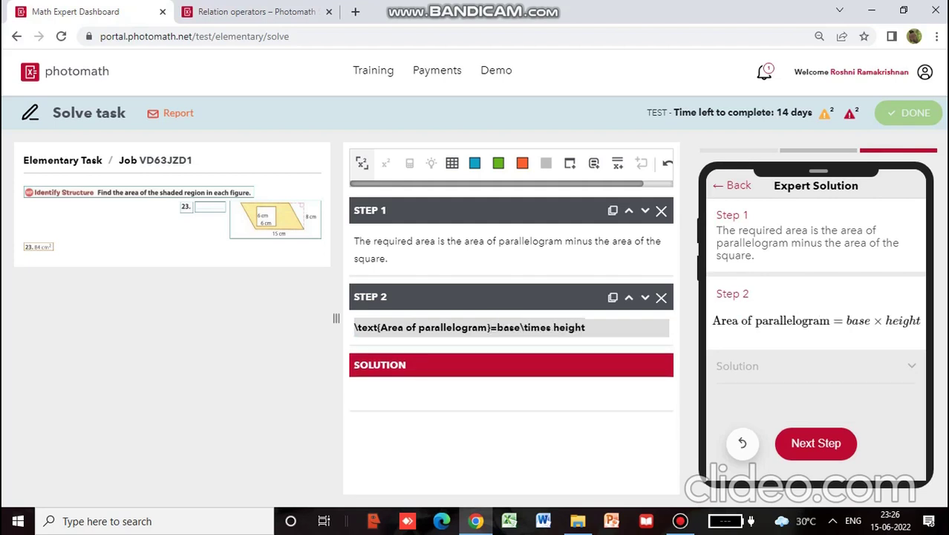
- Add blank text lines below the Step 2 formula
key("End")
key("Return")
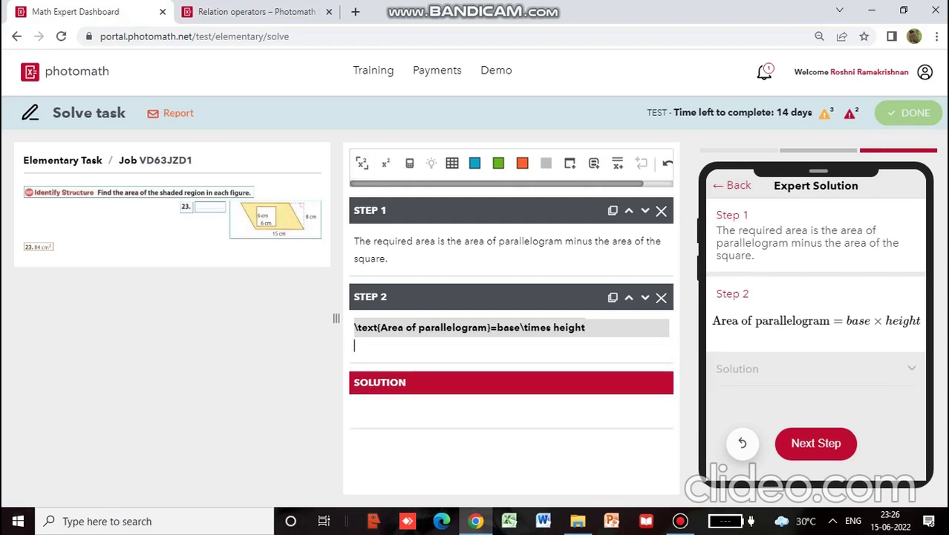
left_click(354, 327)
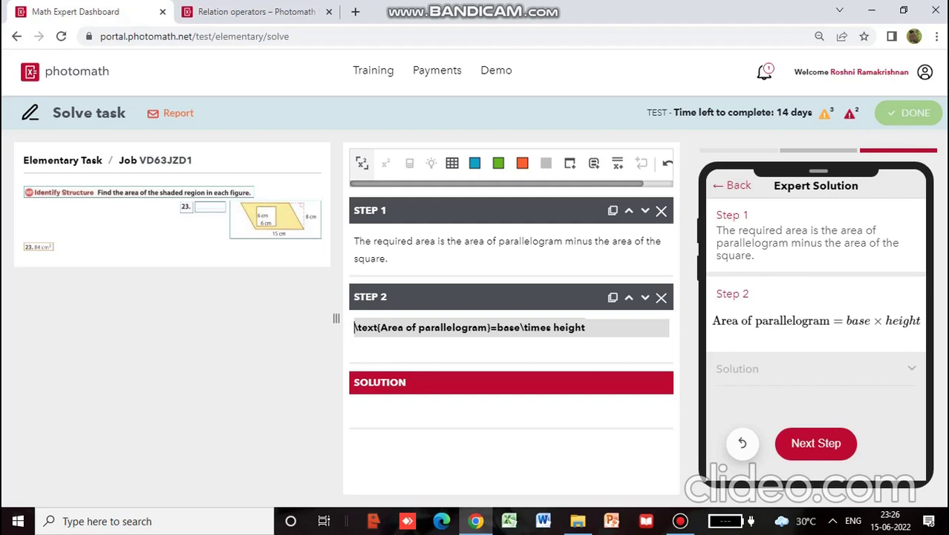
left_click(586, 327)
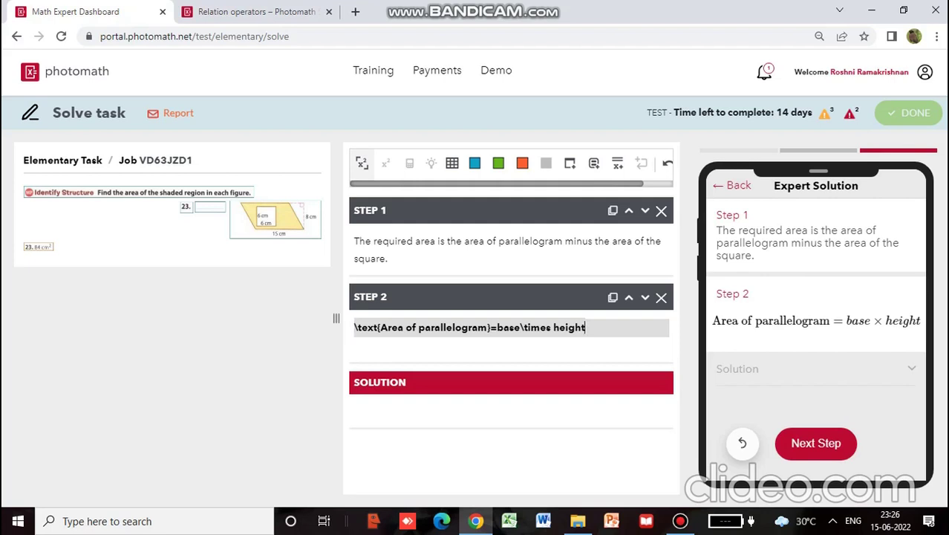
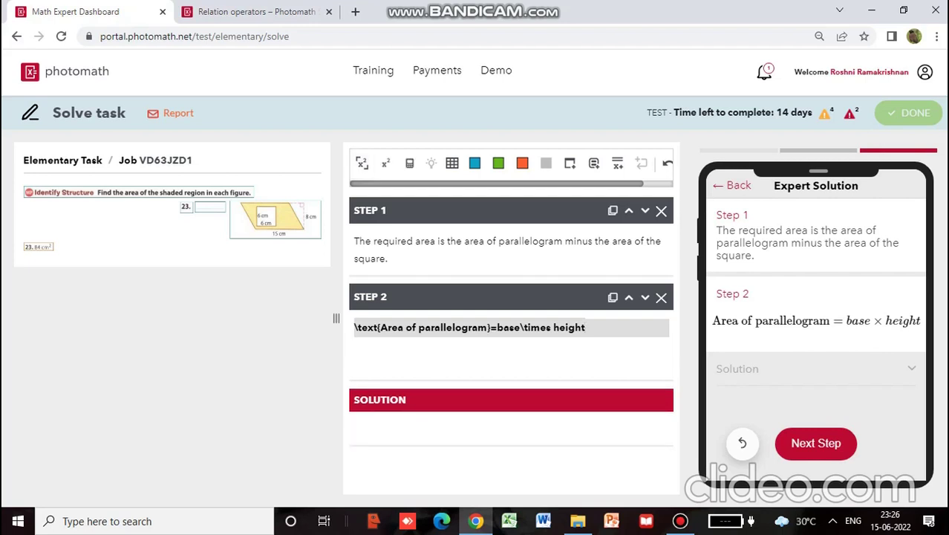
key("Caps_Lock")
type("A")
key("Caps_Lock")
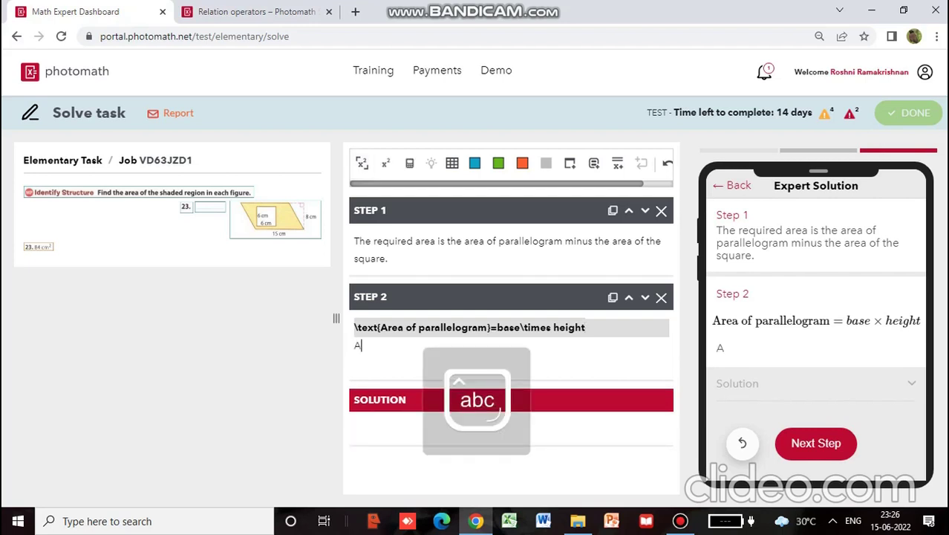
key("BackSpace")
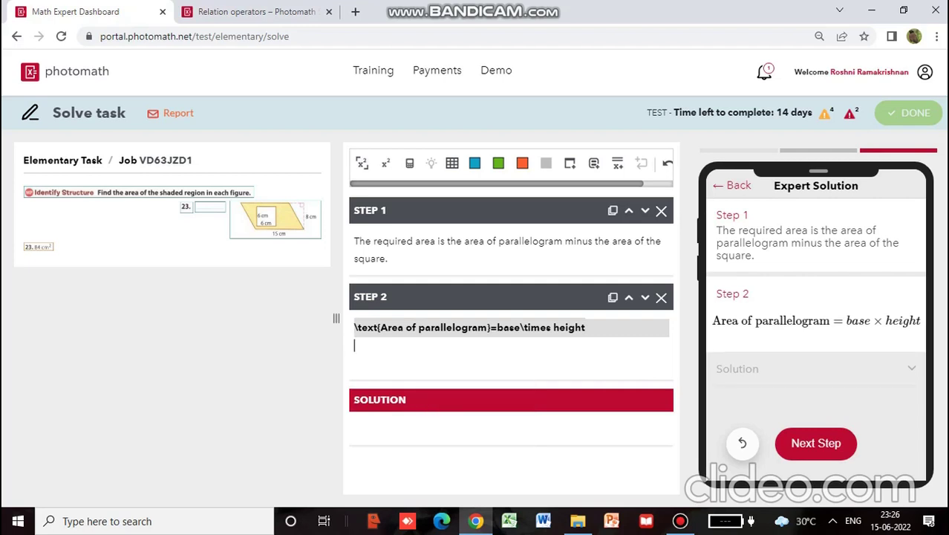
- Try splitting the Step 2 formula before the equals sign with another "=" line below, and rejoin it on one line
left_click(490, 327)
key("Return")
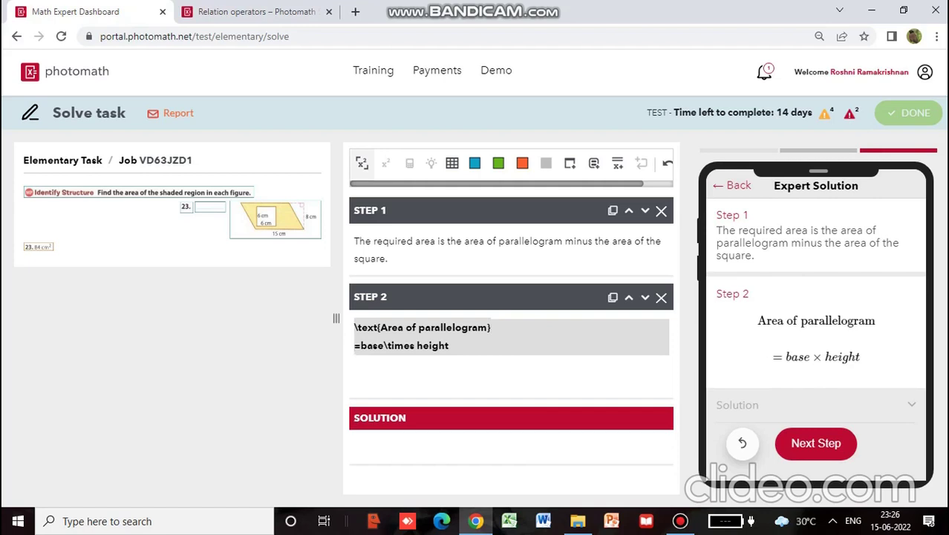
key("Return")
key("BackSpace")
key("Return")
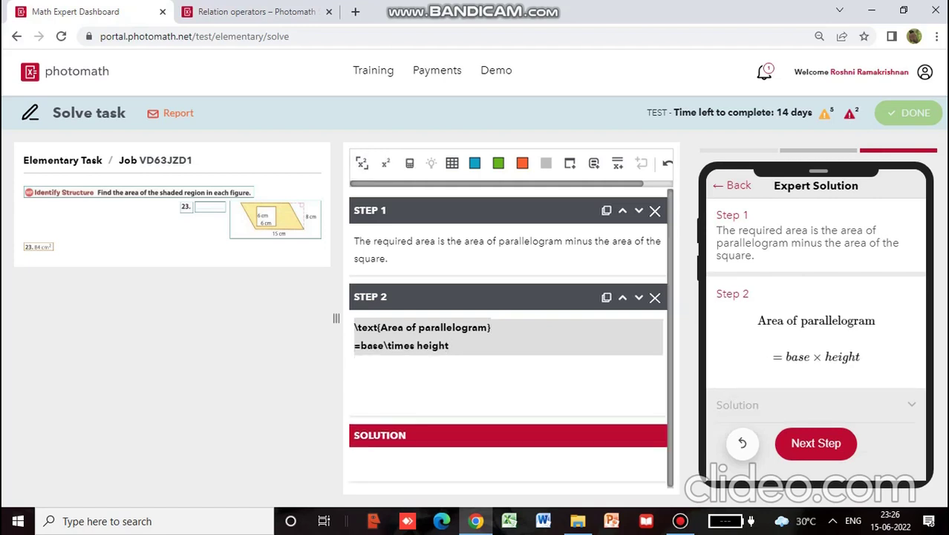
key("Return")
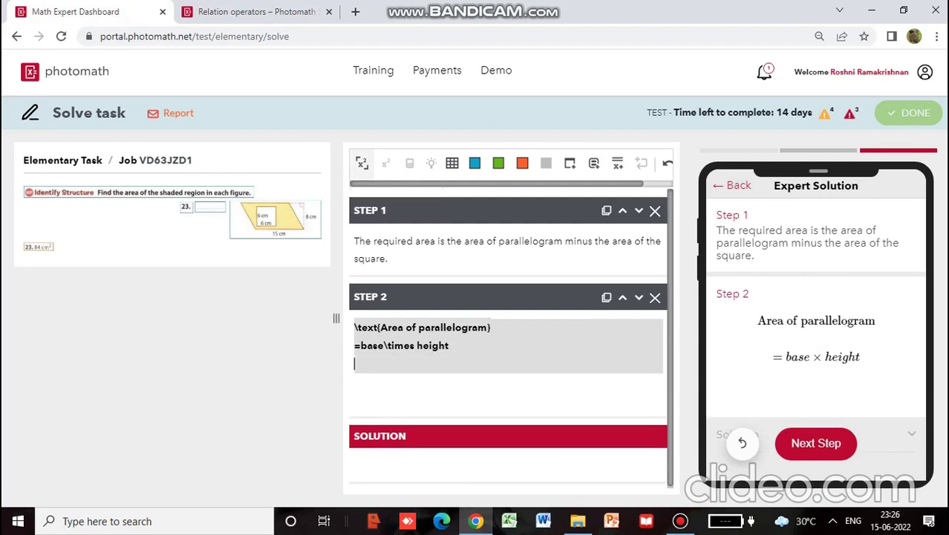
type("=")
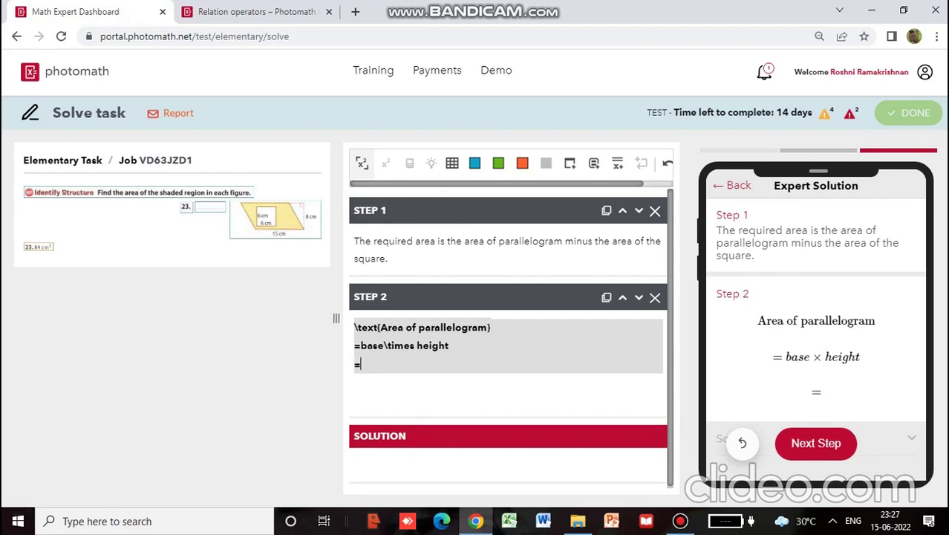
key("BackSpace")
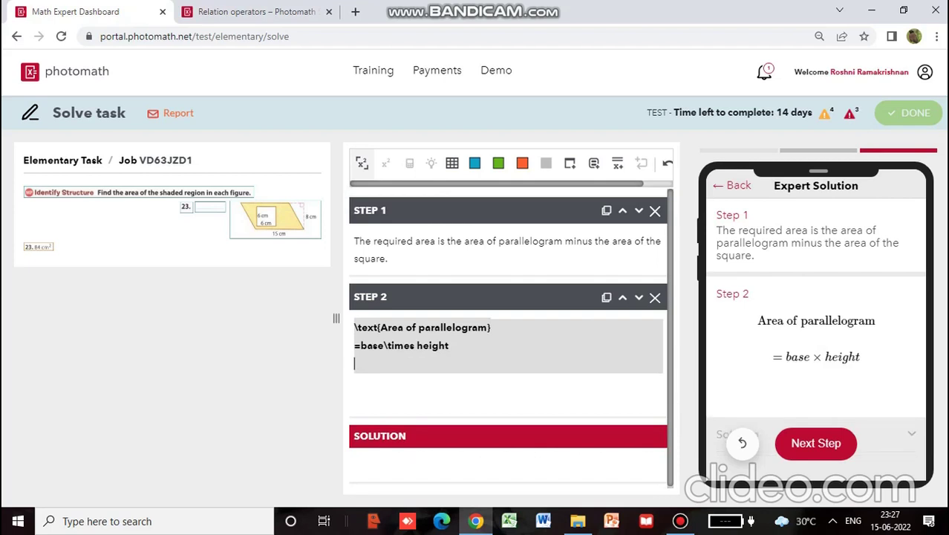
key("BackSpace")
key("BackSpace")
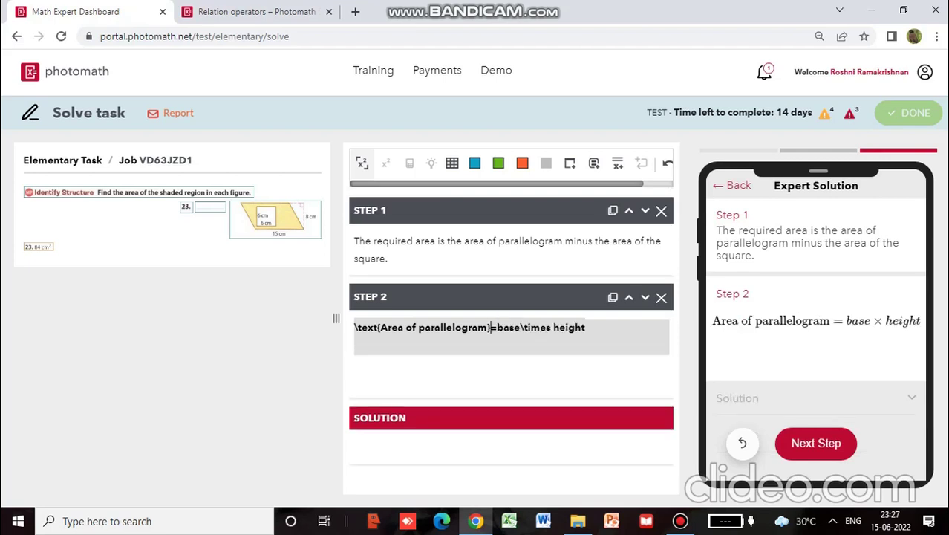
left_click(355, 344)
type("base")
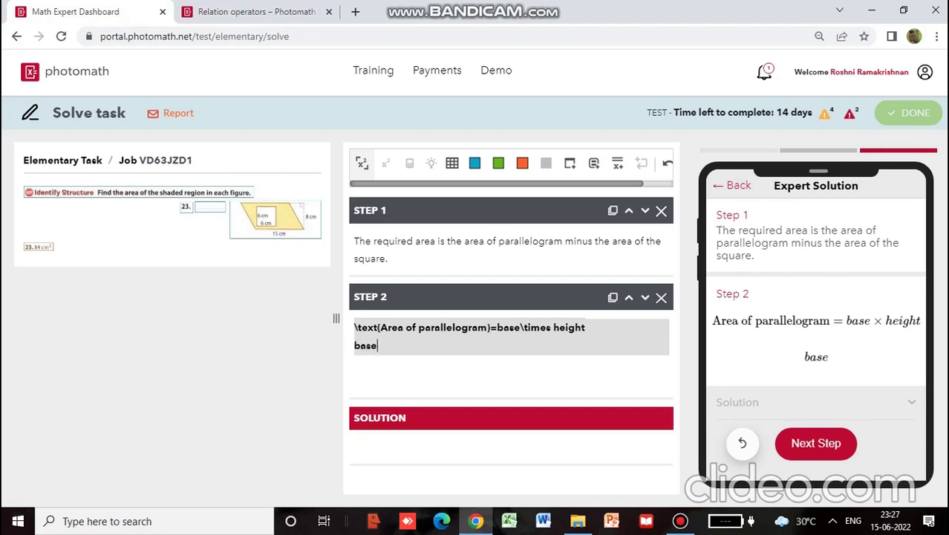
key("BackSpace")
key("BackSpace")
key("BackSpace")
key("BackSpace")
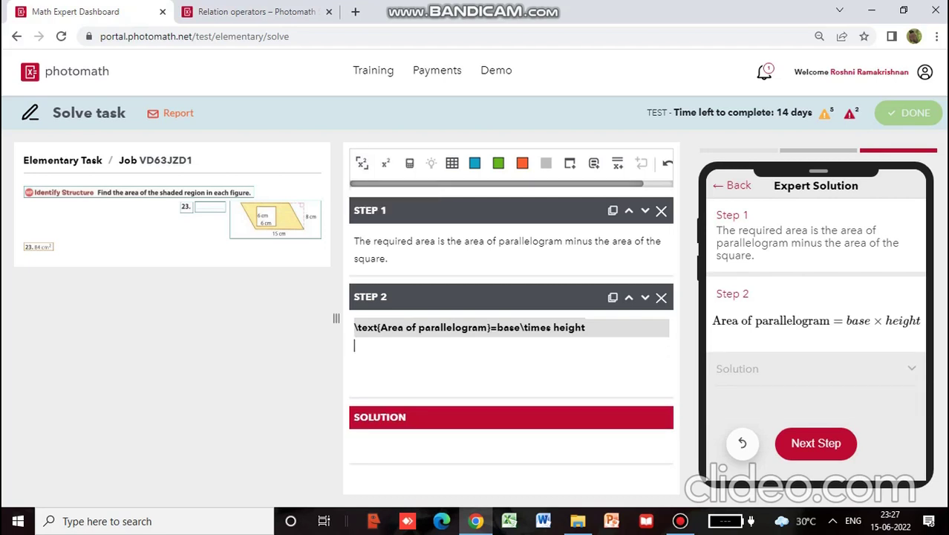
- Write "base = 15cm" and "height = 8cm" as two plain text lines below the Step 2 area formula
type("base")
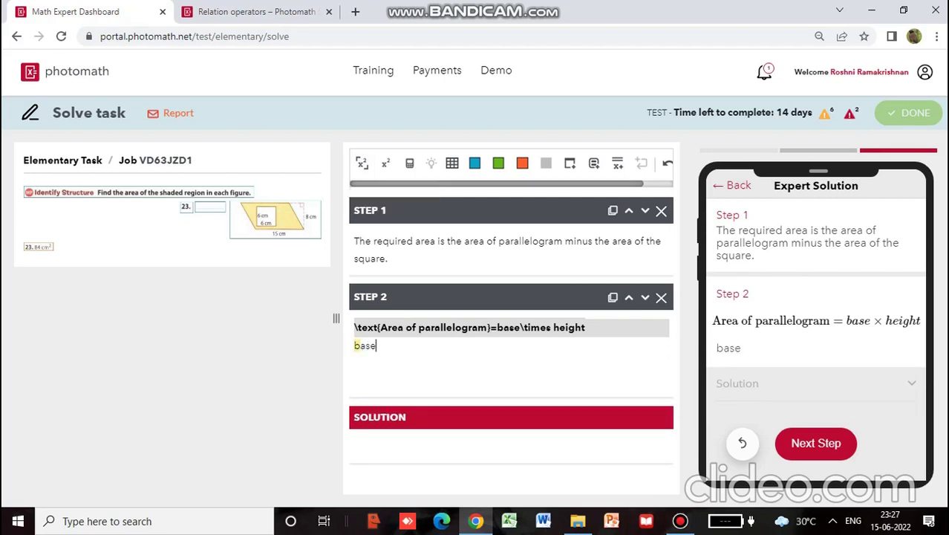
left_click(680, 521)
key("alt+Tab")
type("= 15cm")
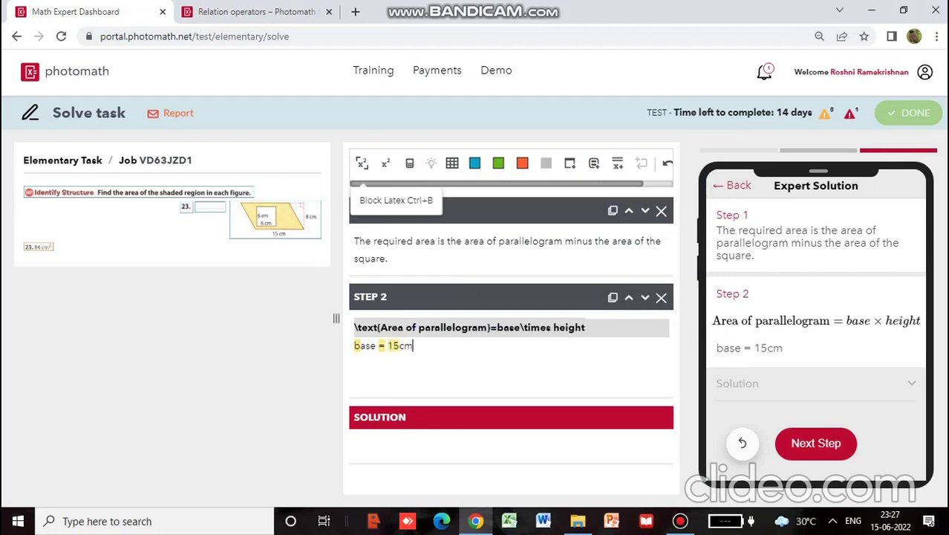
key("Return")
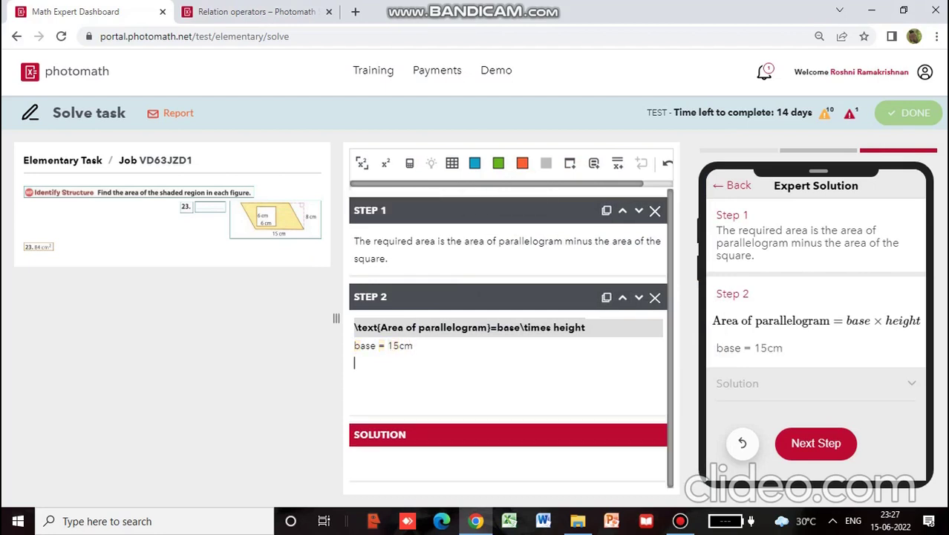
type("he")
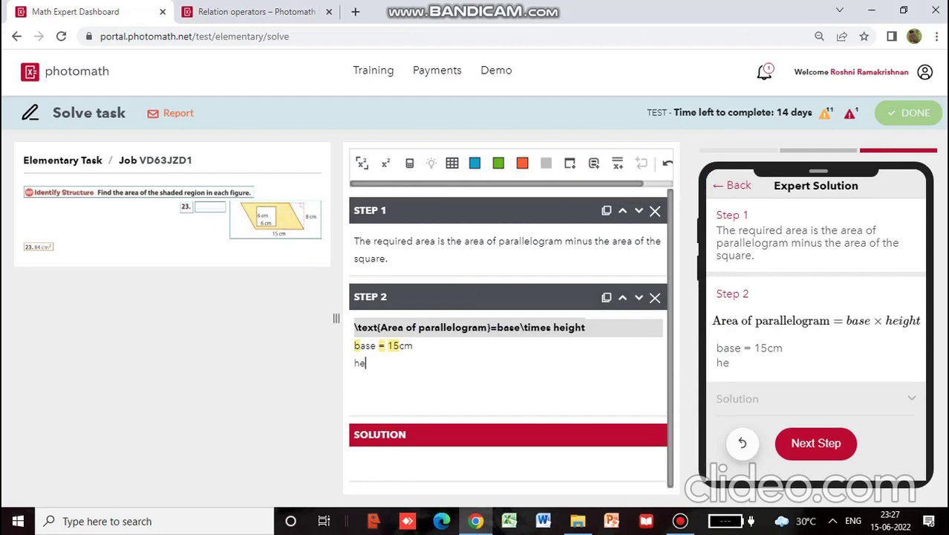
type("ight =")
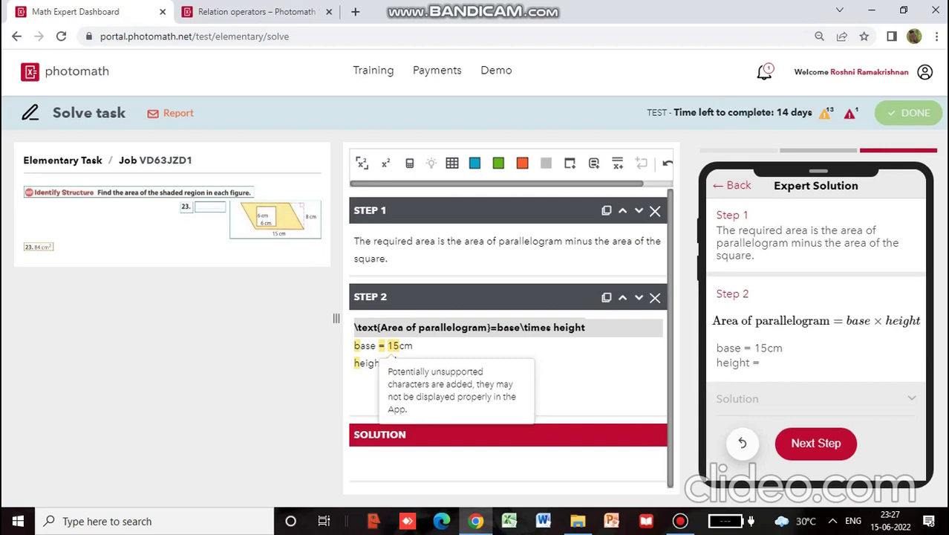
type("8cm")
- Insert the plain text line "Refering the figure:" between the Step 2 formula and the base line
left_click(413, 345)
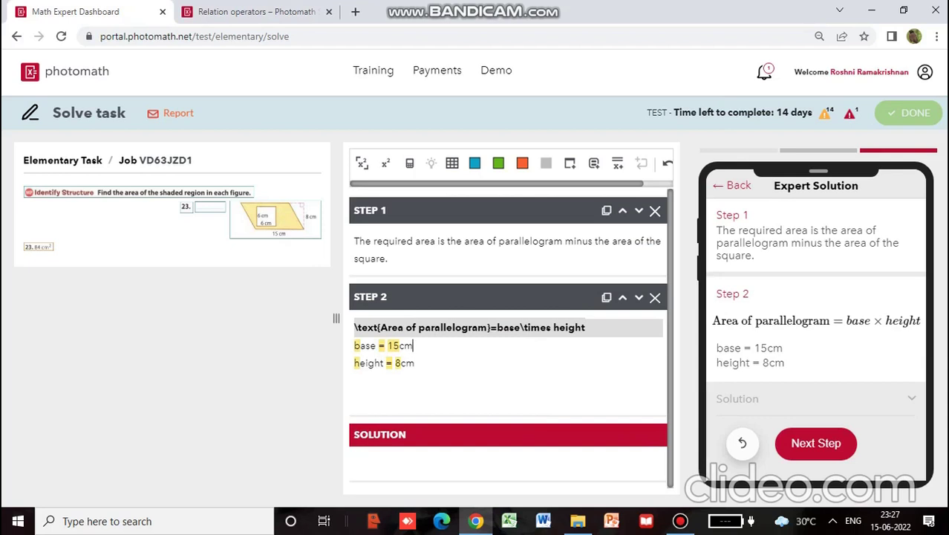
left_click(585, 327)
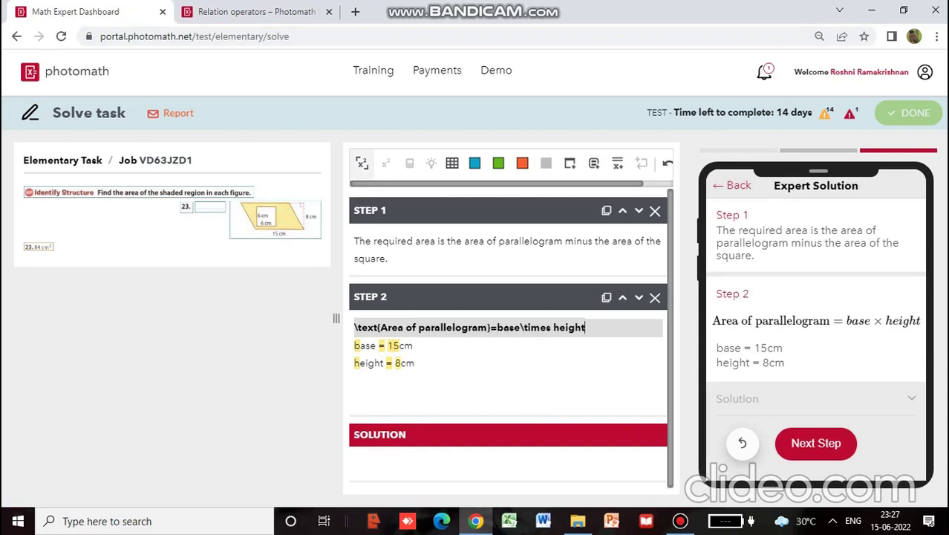
key("Return")
type("R")
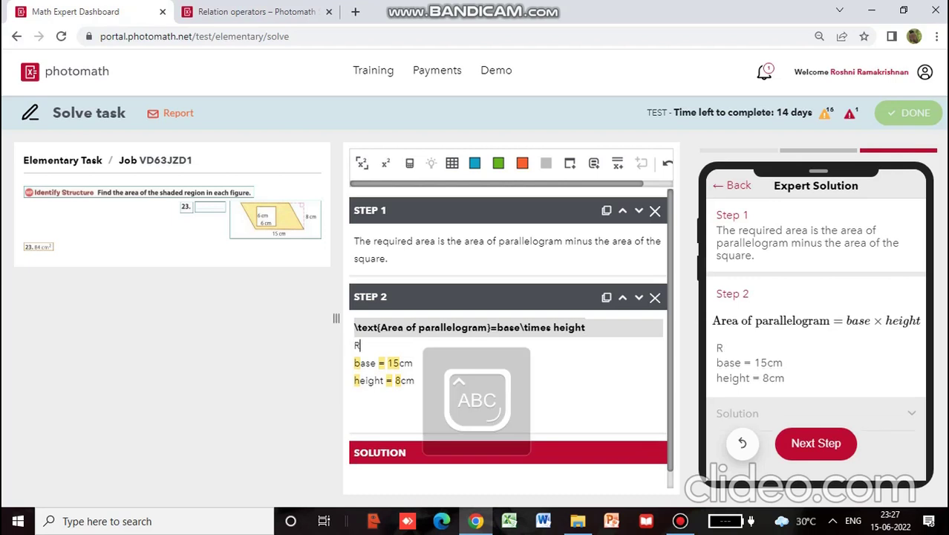
type("efering ")
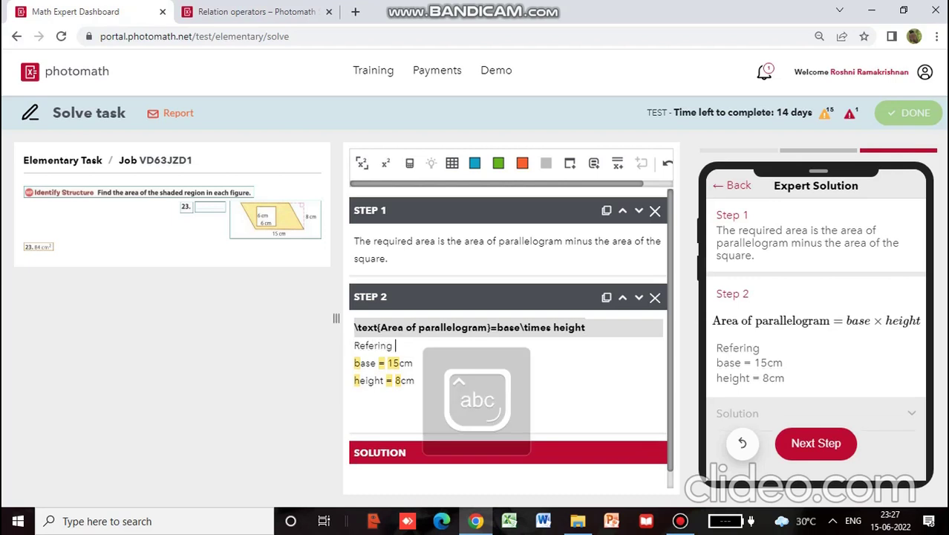
type("the figur")
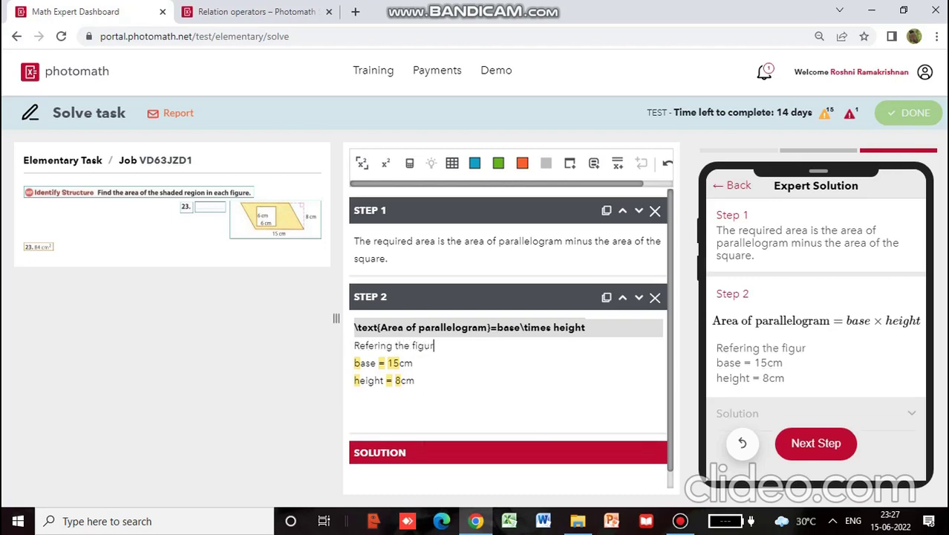
type("e:")
- Format the "base = 15cm" and "height = 8cm" lines in Step 2 as block LaTeX
left_click_drag(415, 380, 360, 381)
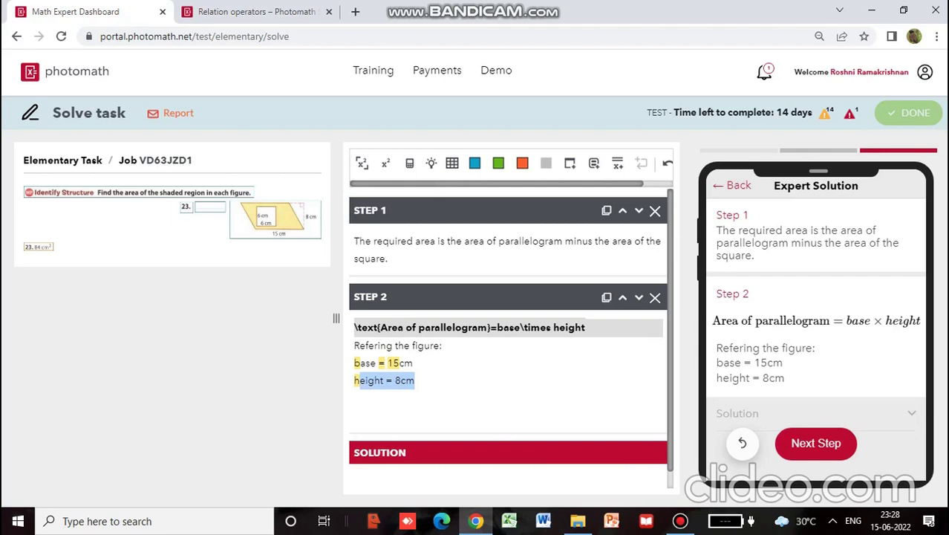
left_click(370, 363)
left_click_drag(377, 363, 360, 362)
left_click(354, 363)
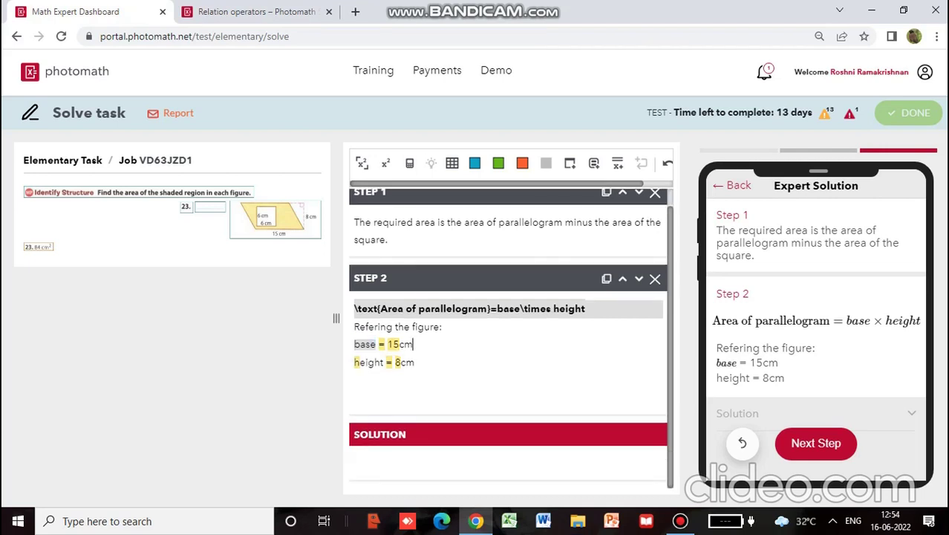
key("shift+End")
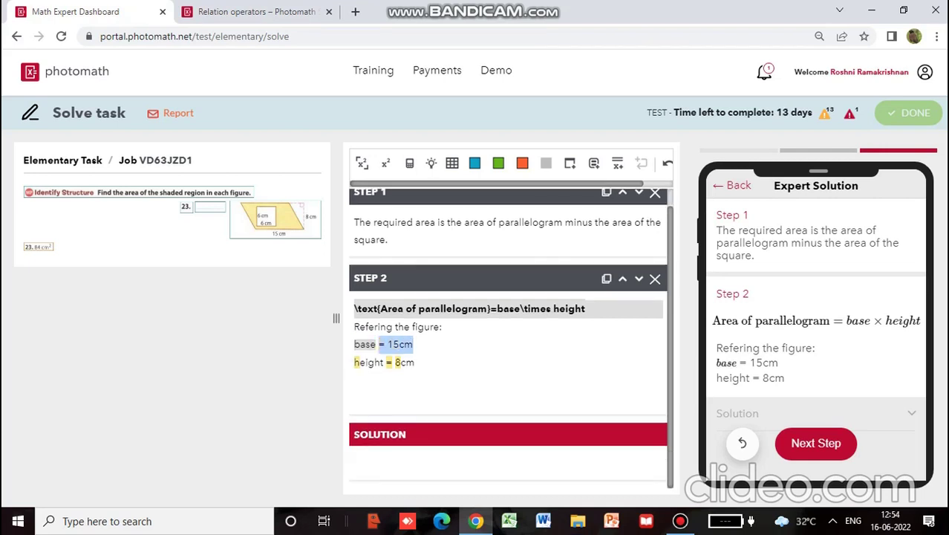
key("shift+Home")
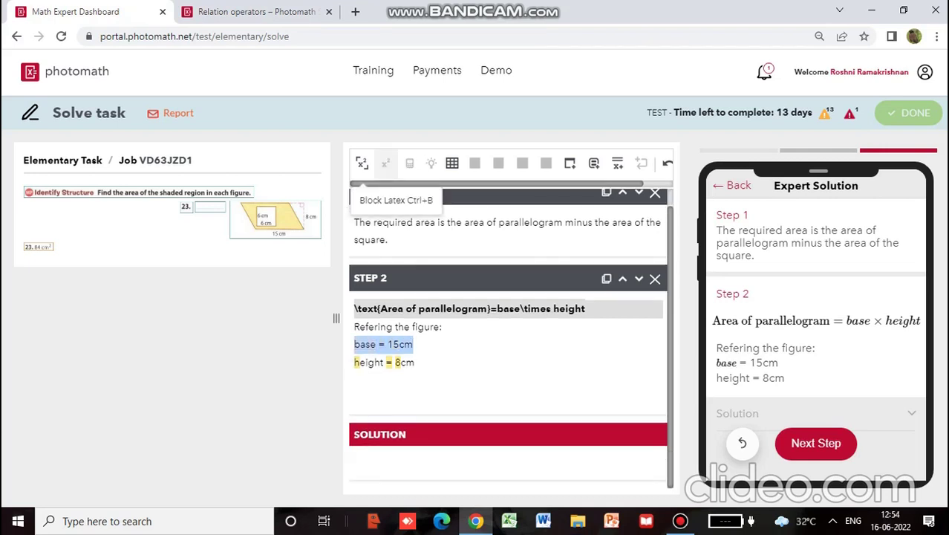
left_click(362, 162)
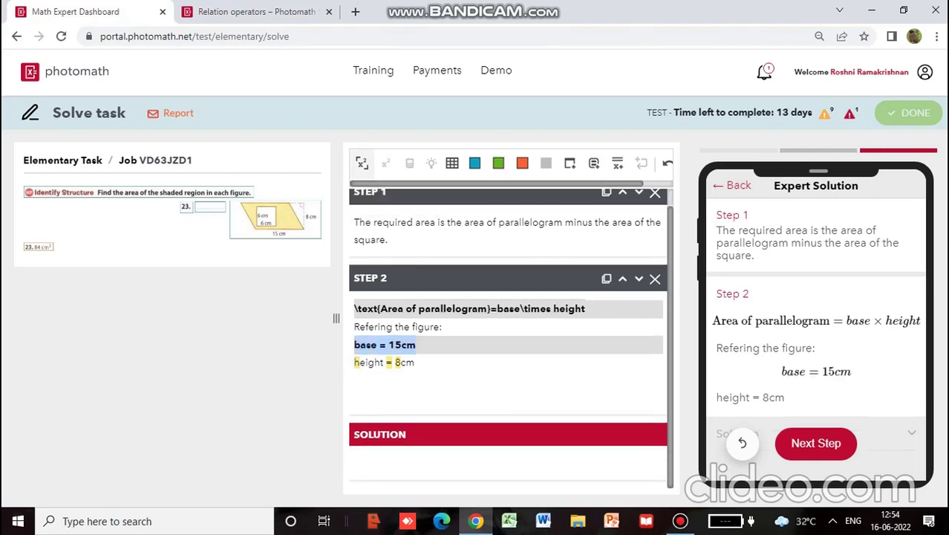
left_click_drag(414, 362, 354, 362)
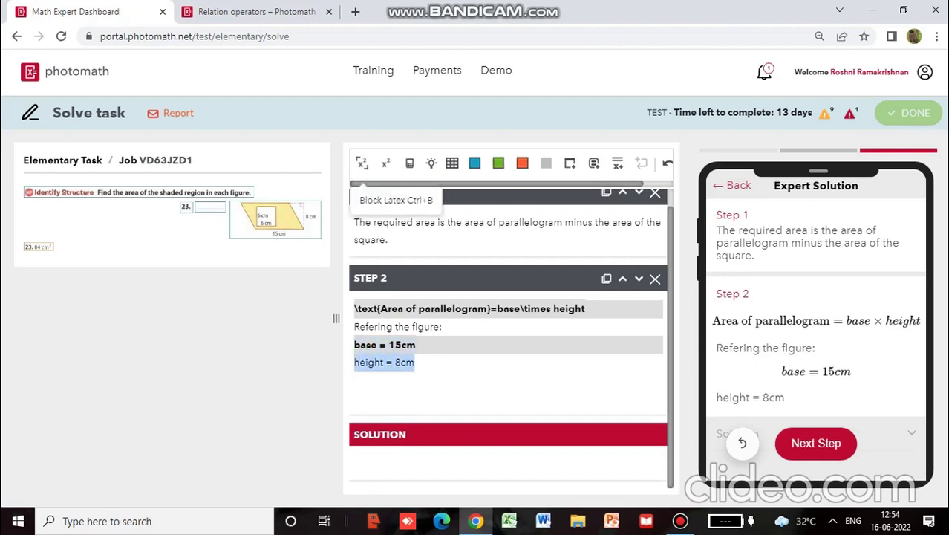
key("ctrl+b")
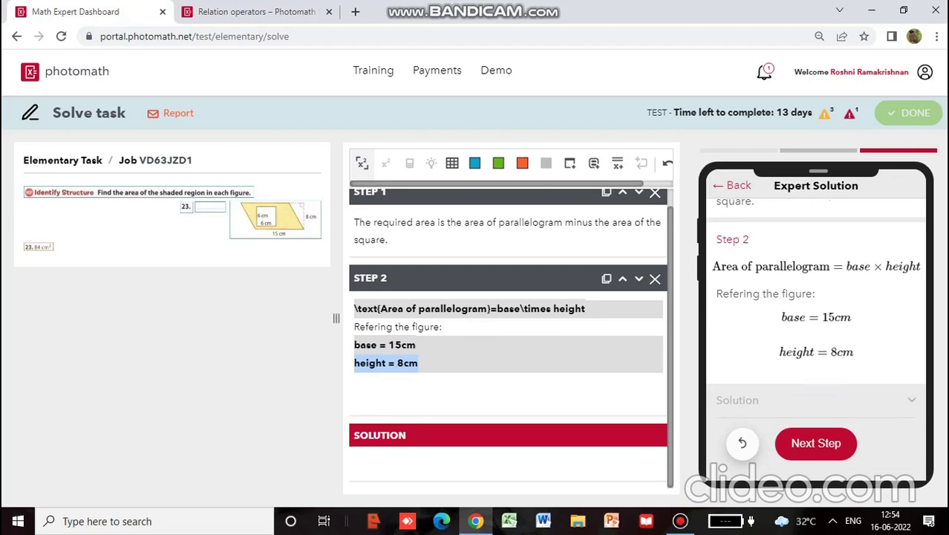
- Add a block LaTeX line below the height line containing "\text{Area of parallelogram}"
left_click(418, 363)
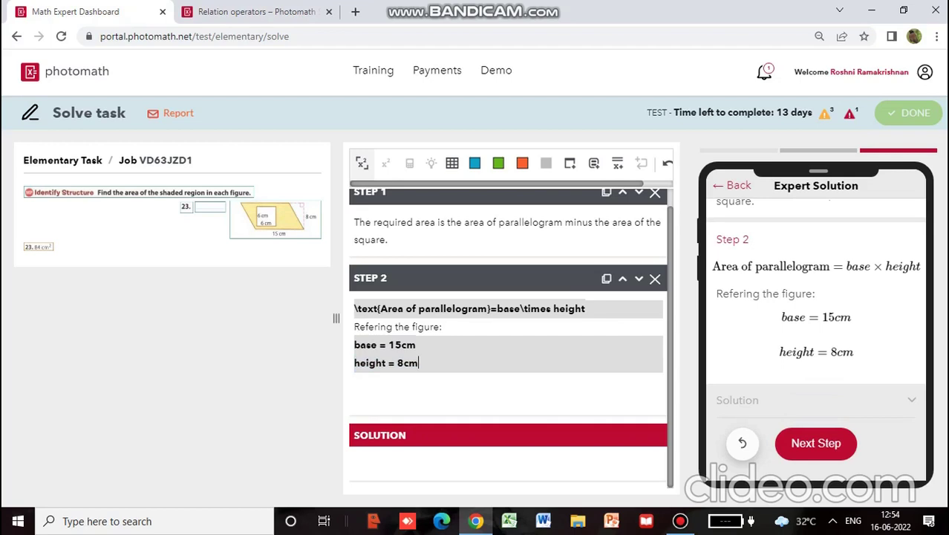
key("Return")
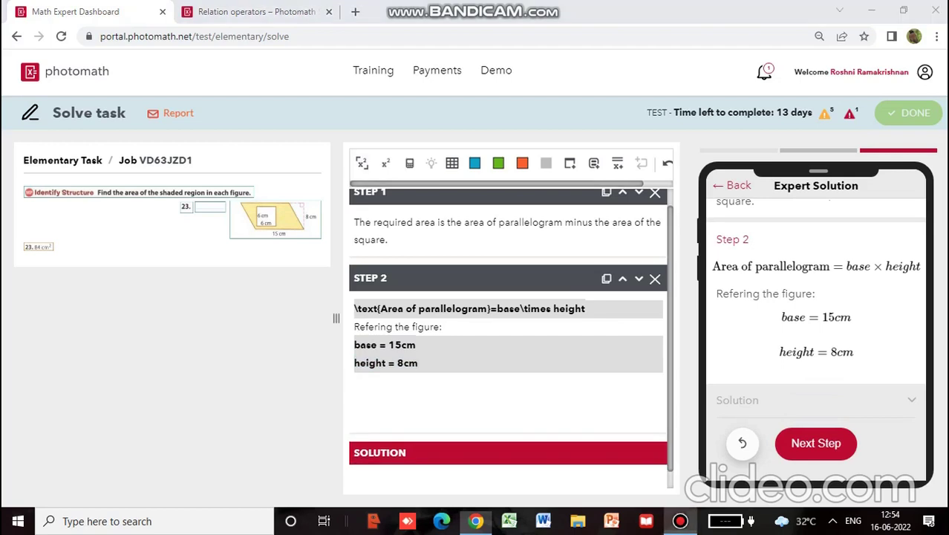
left_click(680, 521)
left_click(680, 520)
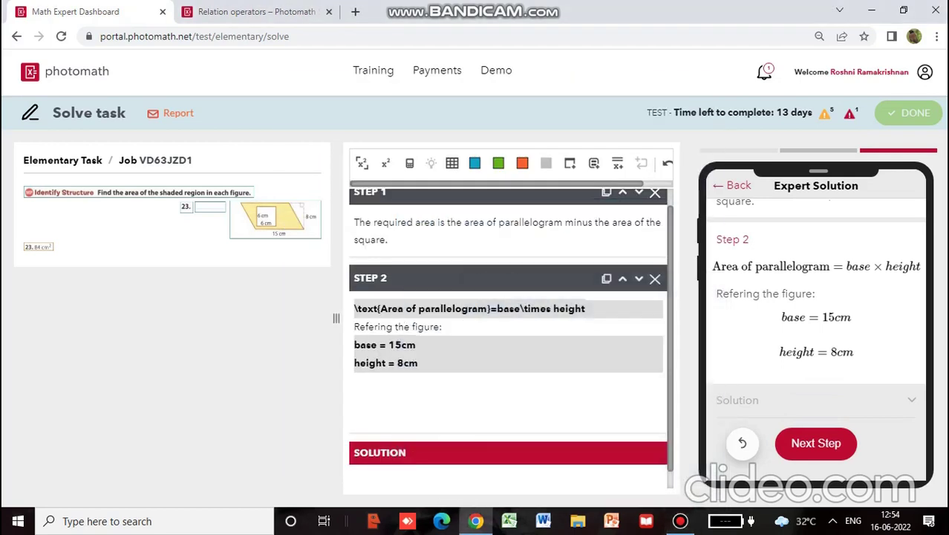
left_click(362, 163)
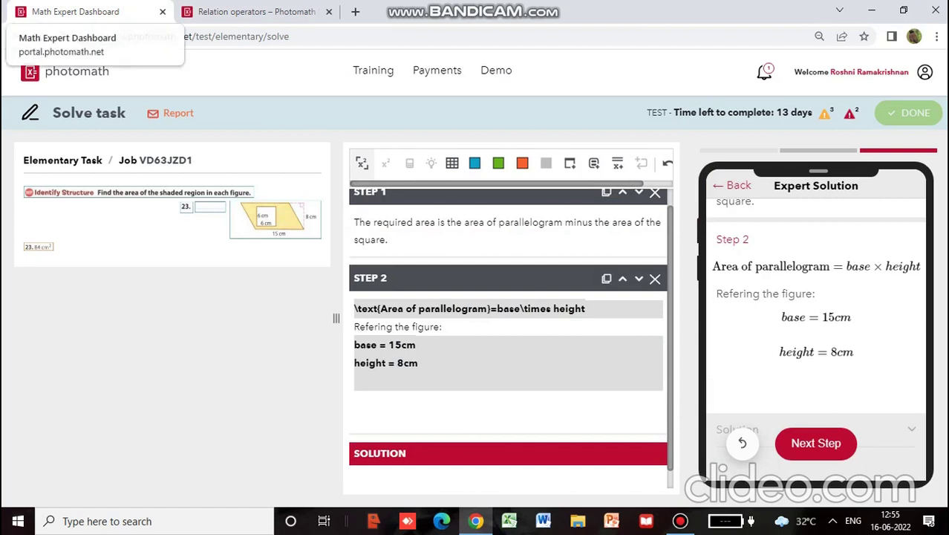
type("\\text")
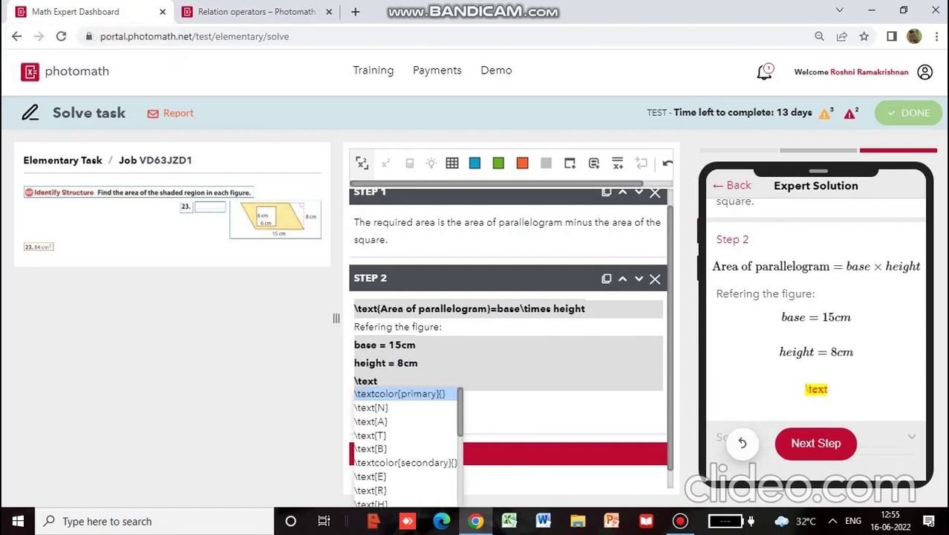
type("{")
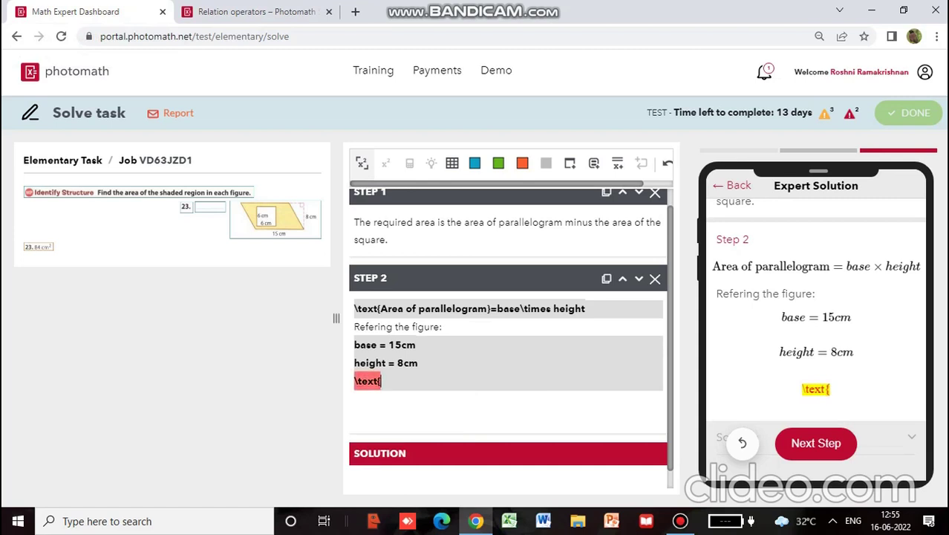
key("Caps_Lock")
type("A")
key("Caps_Lock")
type("rea")
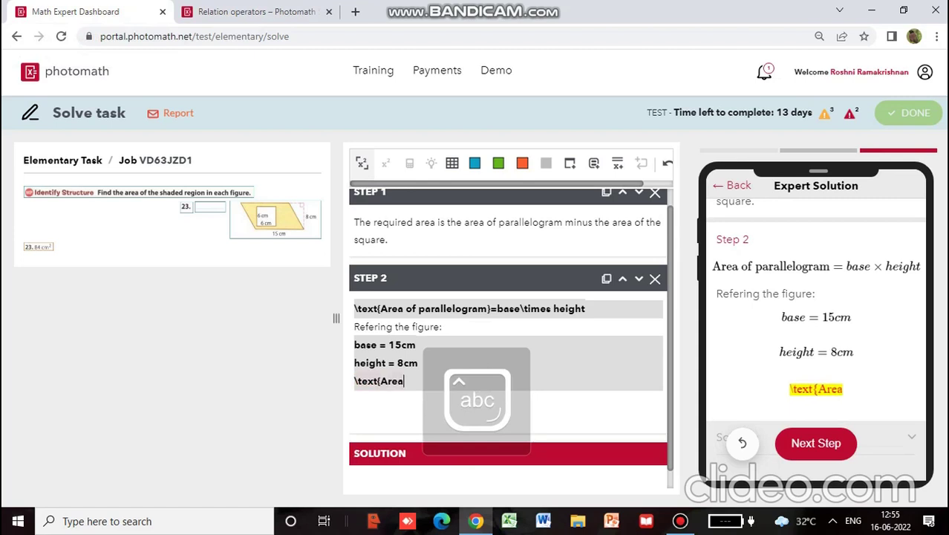
type(" of parallelogram}")
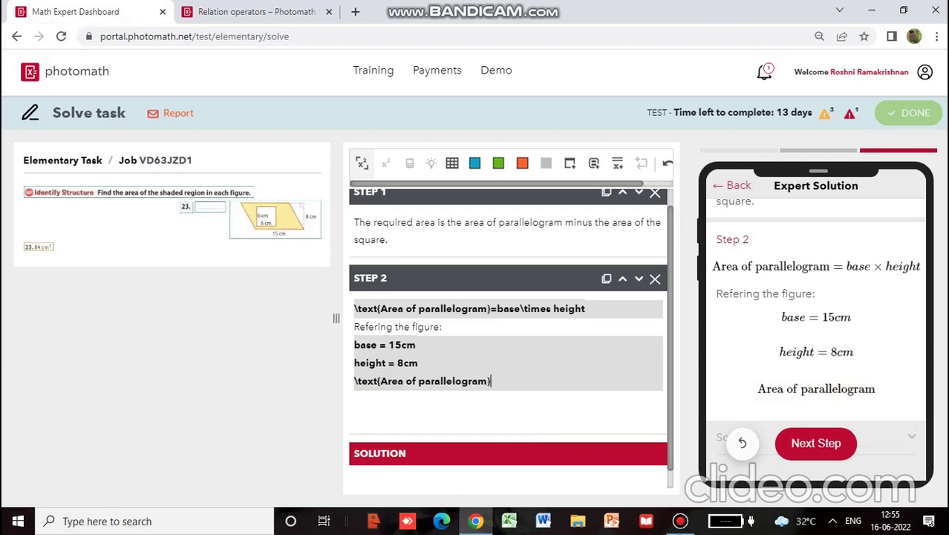
- Complete the "\text{Area of parallelogram}" line below the height line with "=15\times8=120cm"
type("=")
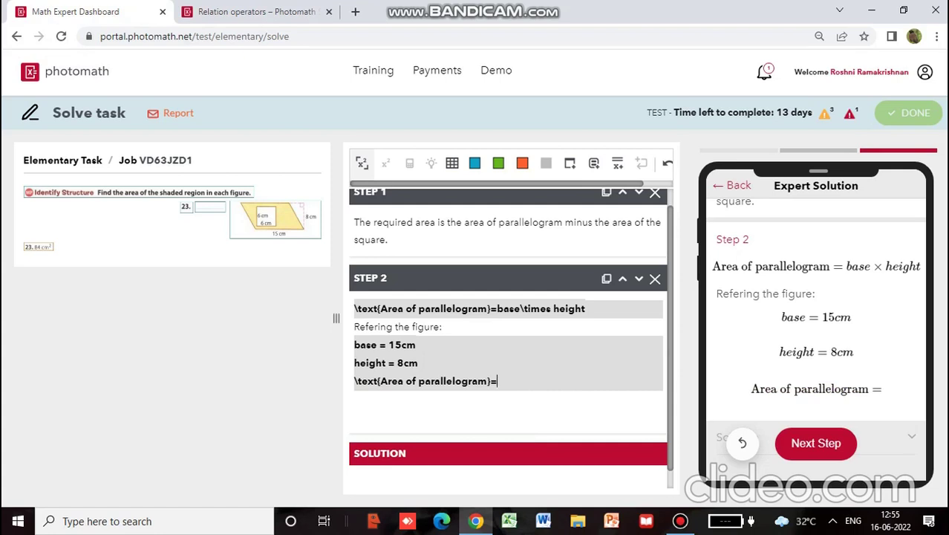
type("15")
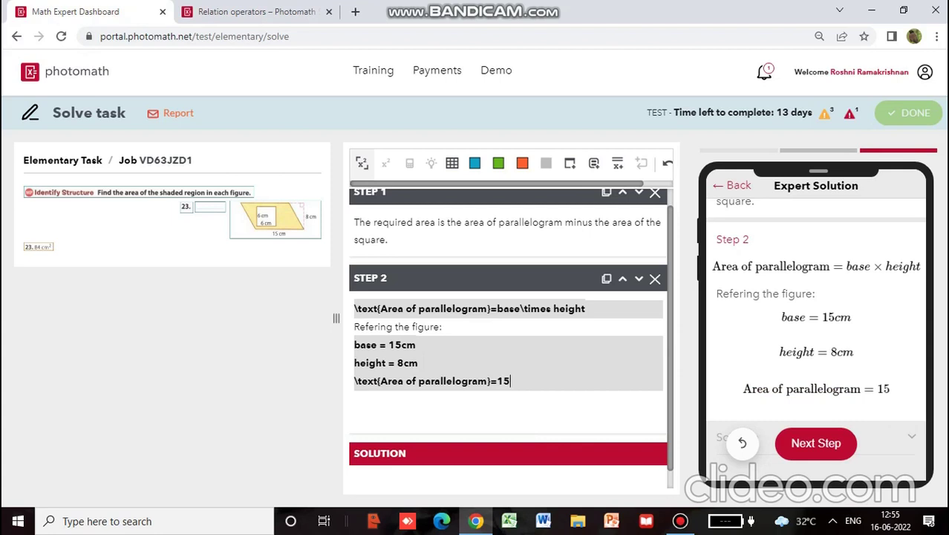
type("\\tim")
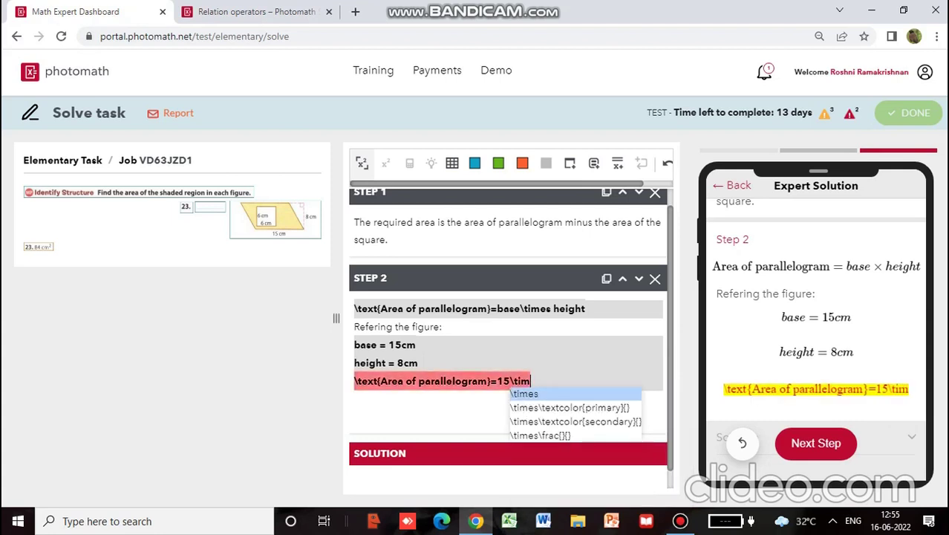
type("es")
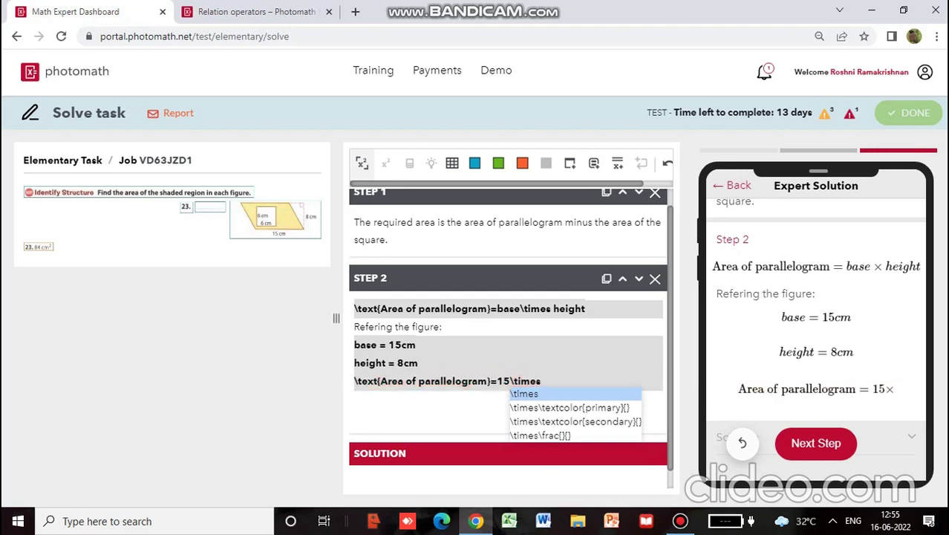
type("8")
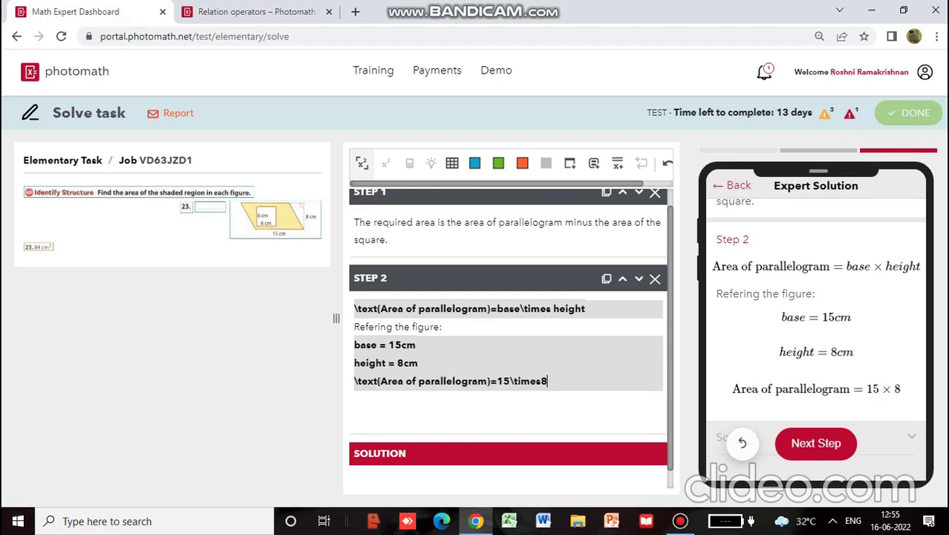
key("Return")
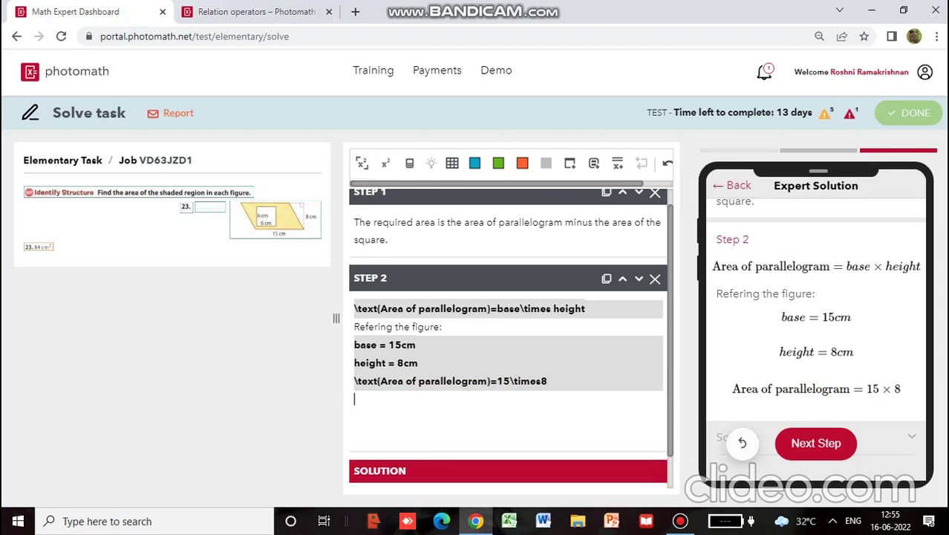
key("BackSpace")
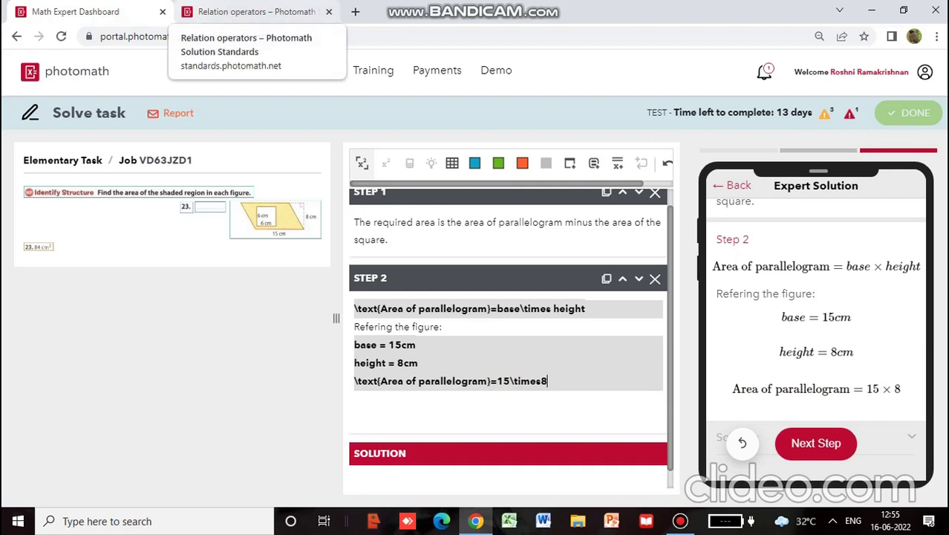
type("=")
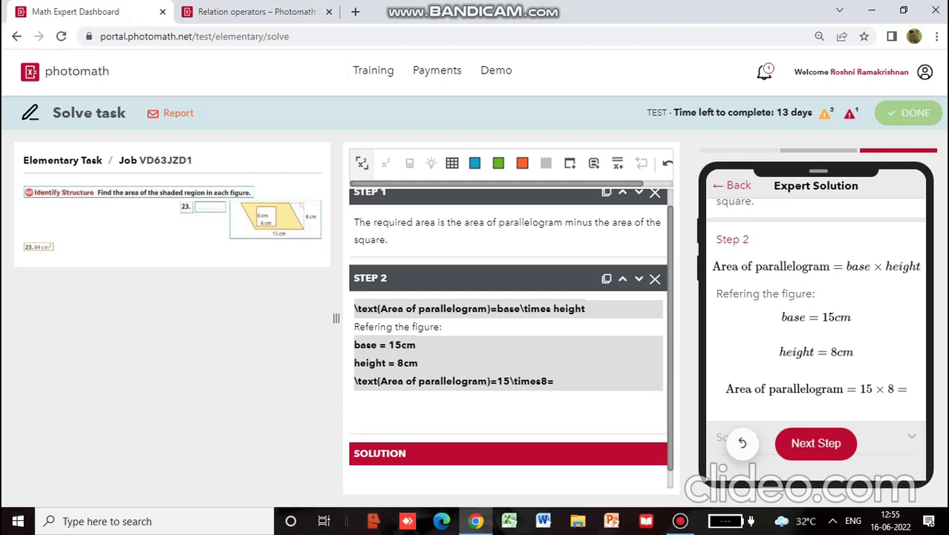
type("120")
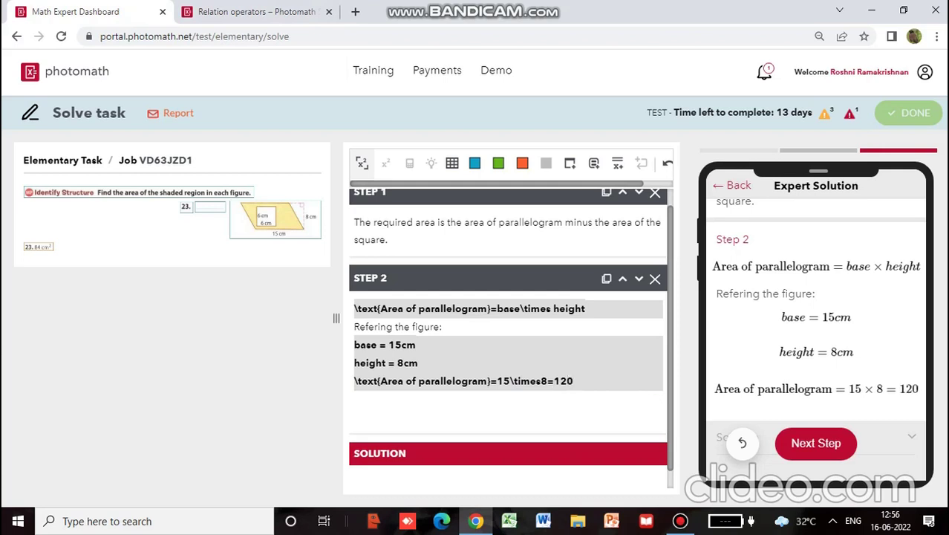
type("cm")
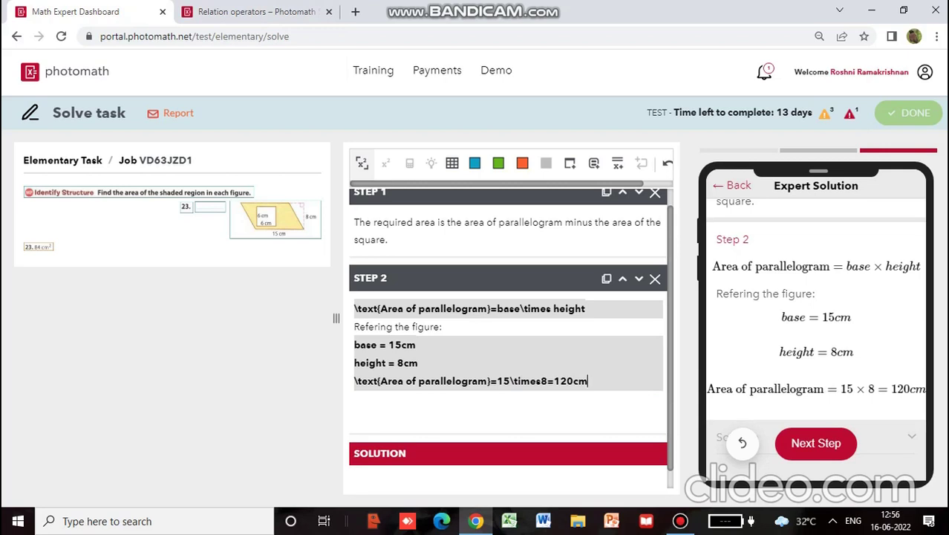
- Clear the whole parallelogram area calculation line below "height = 8cm" in Step 2
key("BackSpace")
key("BackSpace")
key("BackSpace")
key("BackSpace")
key("BackSpace")
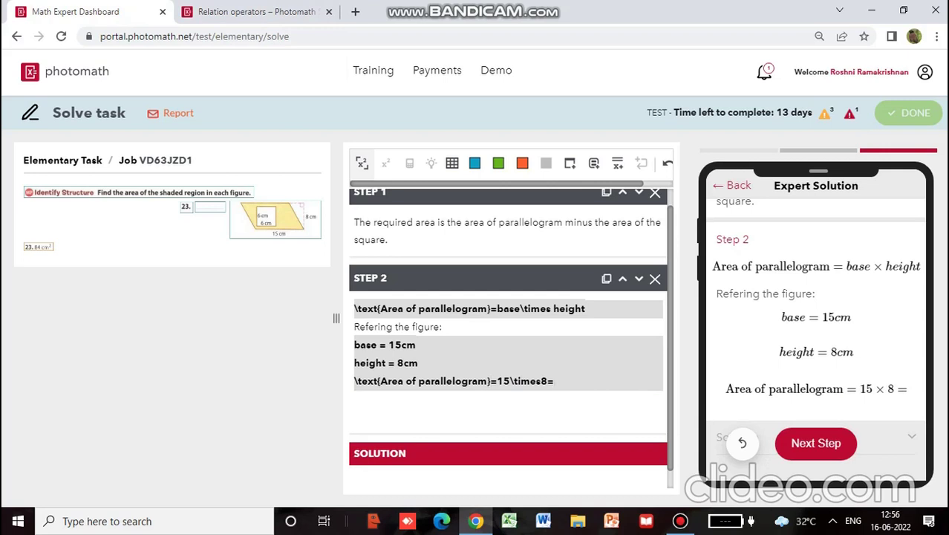
left_click_drag(555, 382, 355, 381)
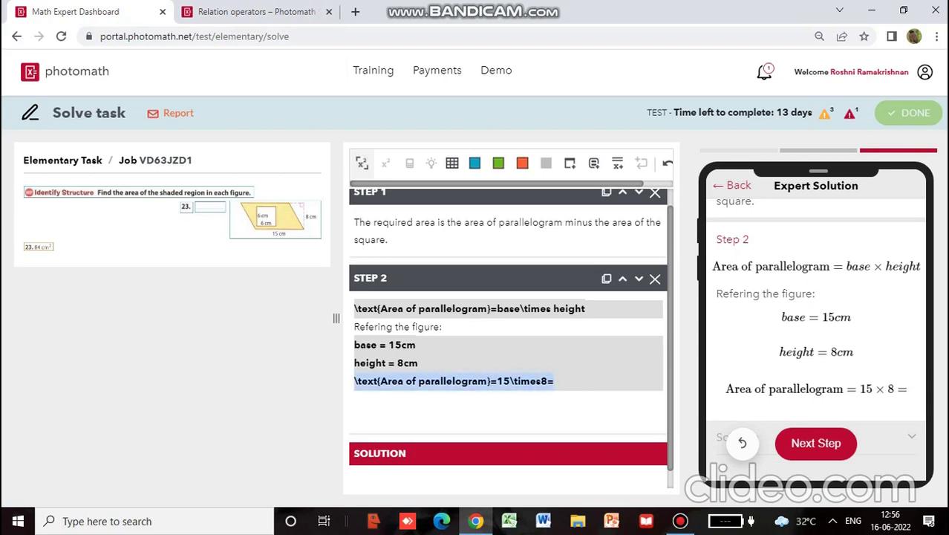
key("BackSpace")
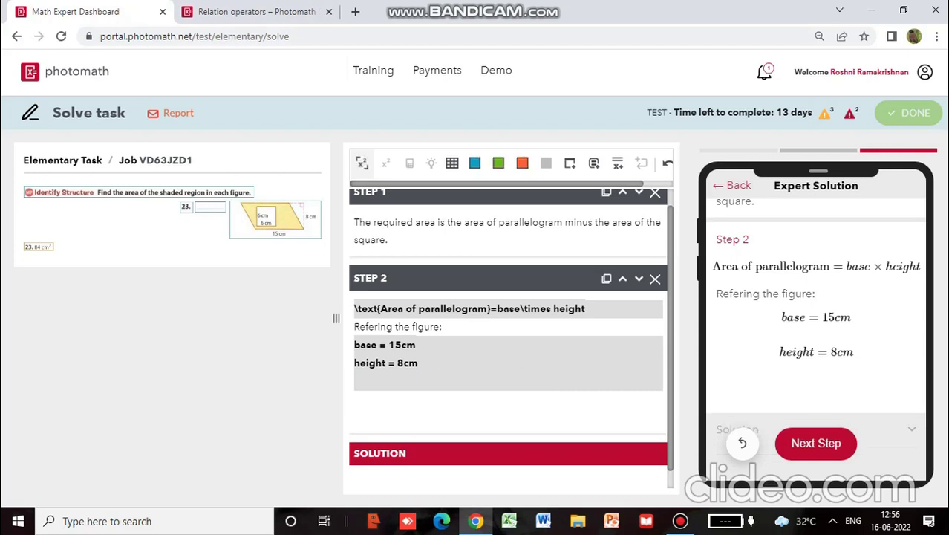
- Move the "\text{Area of parallelogram}=base\times height" formula from the start of Step 2 to below the height line, removing the empty line left behind
left_click_drag(585, 308, 446, 308)
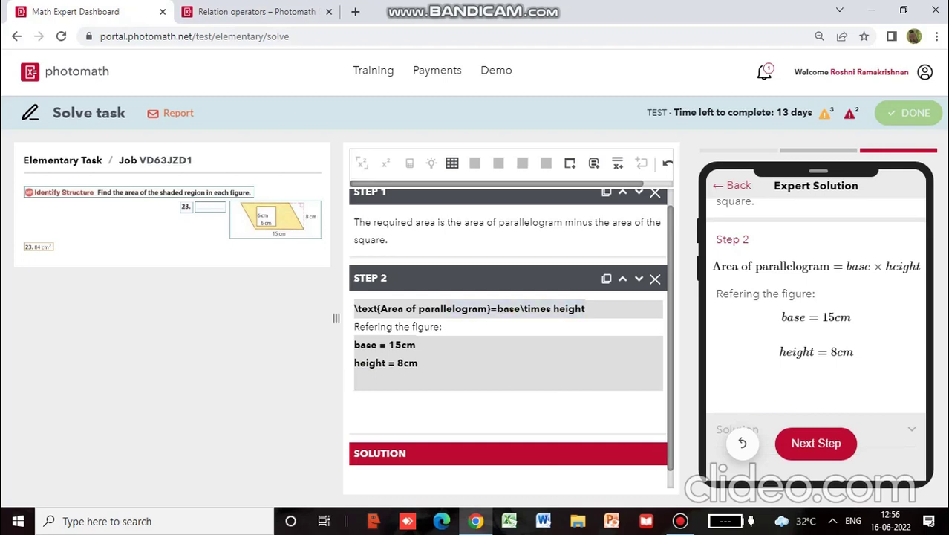
left_click(586, 309)
left_click_drag(586, 308, 355, 308)
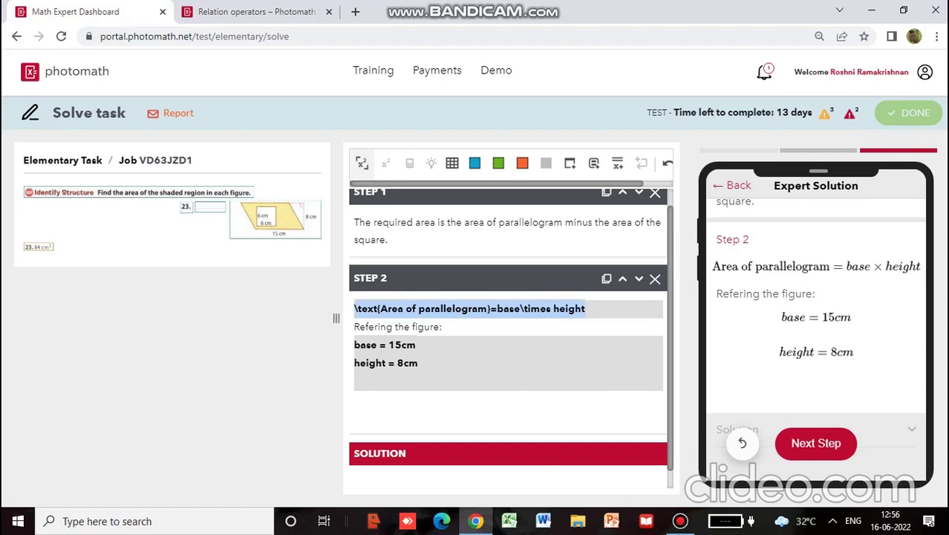
key("ctrl+x")
left_click(355, 380)
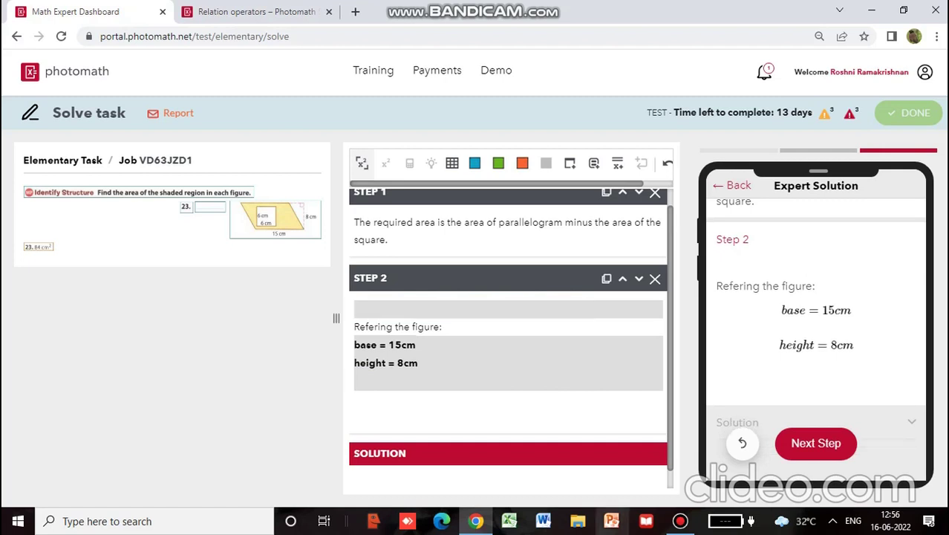
key("ctrl+v")
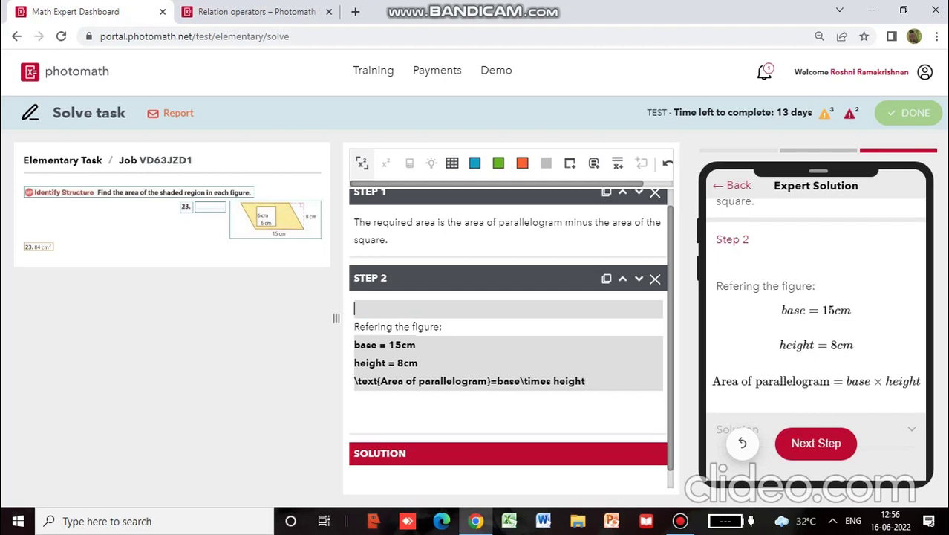
key("Delete")
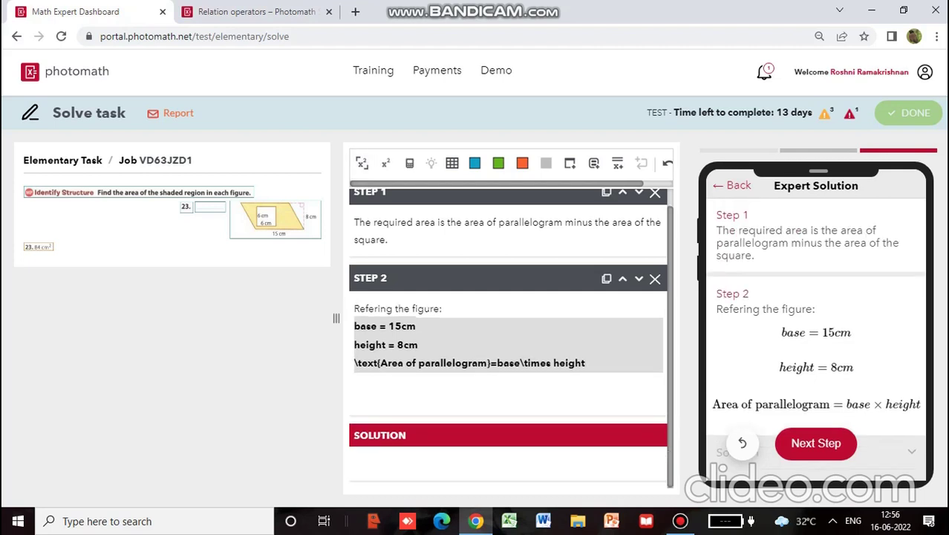
- Break the area formula so "=base\times height" sits on its own line, and add the line "=15\times8" beneath it
left_click(490, 362)
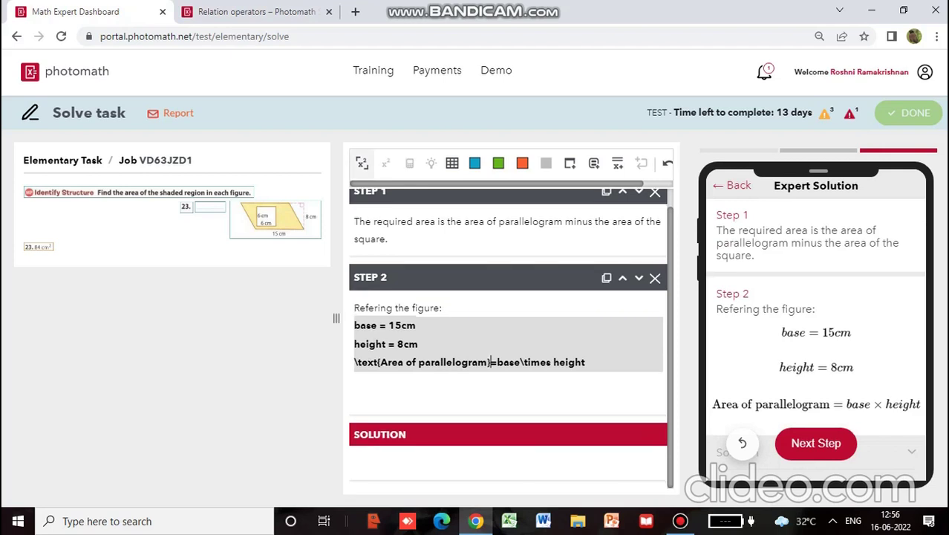
key("Return")
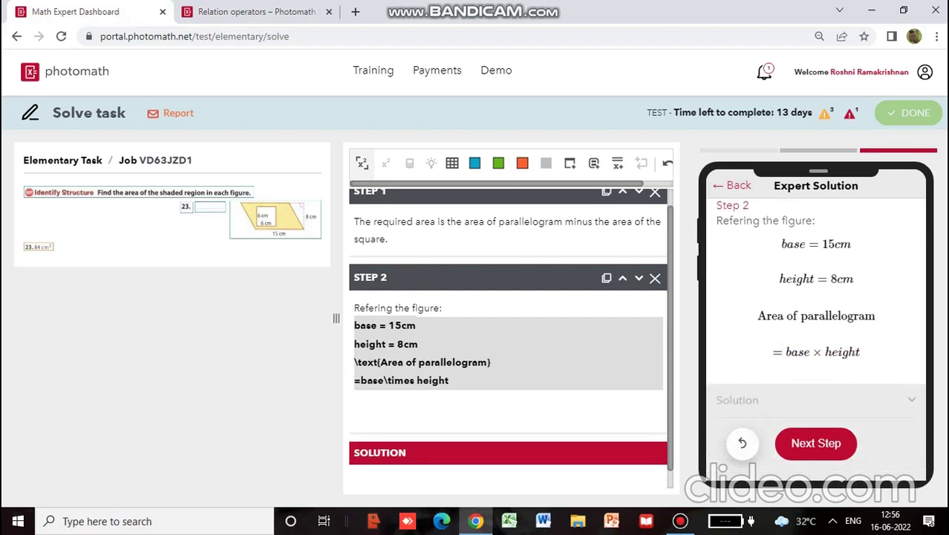
left_click(354, 398)
left_click(449, 381)
key("Return")
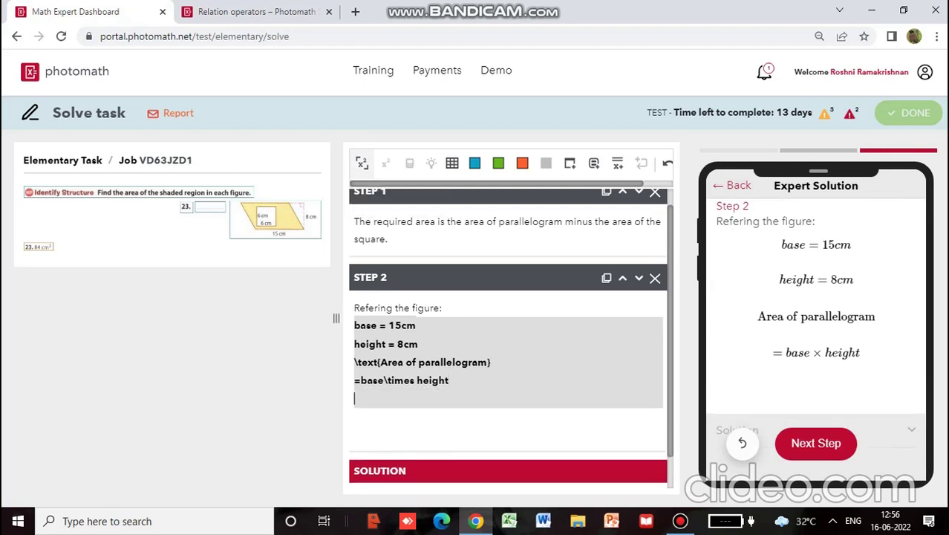
type("=")
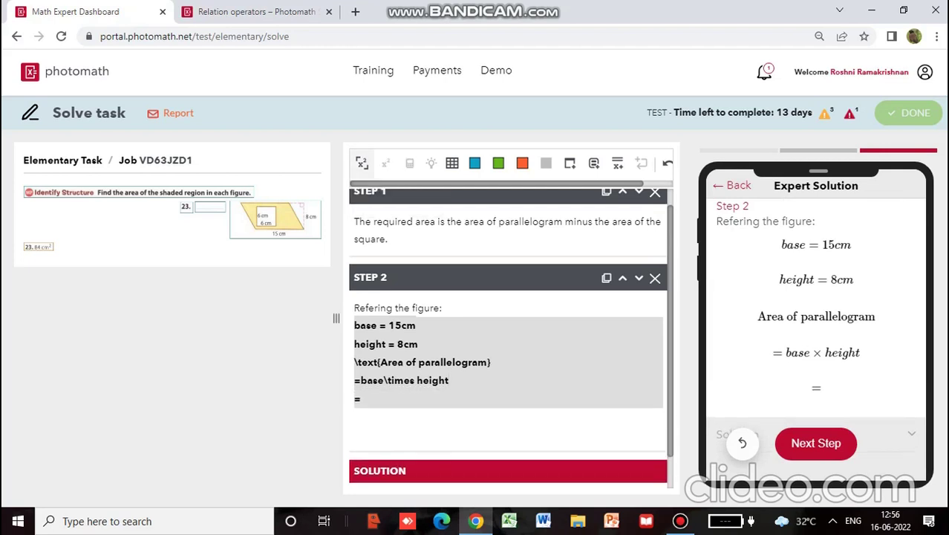
type("1")
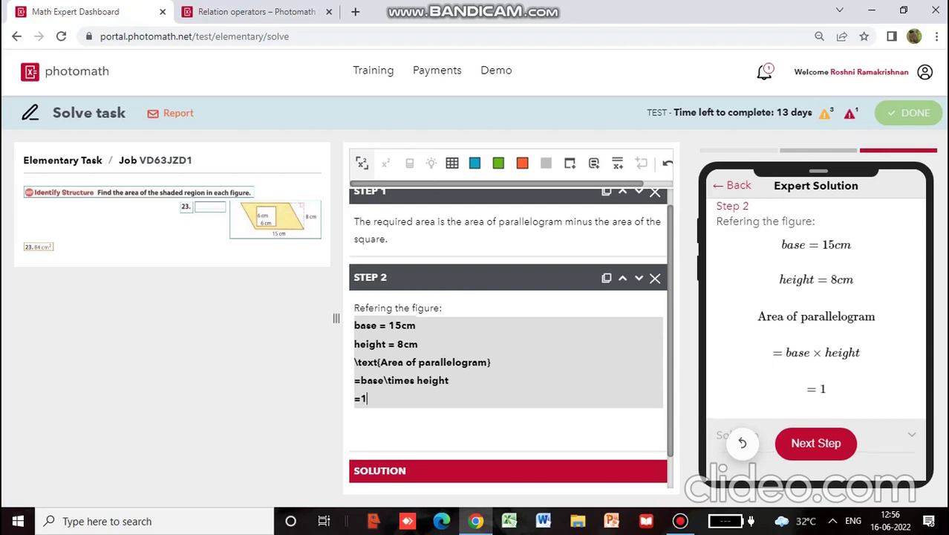
type("5\times")
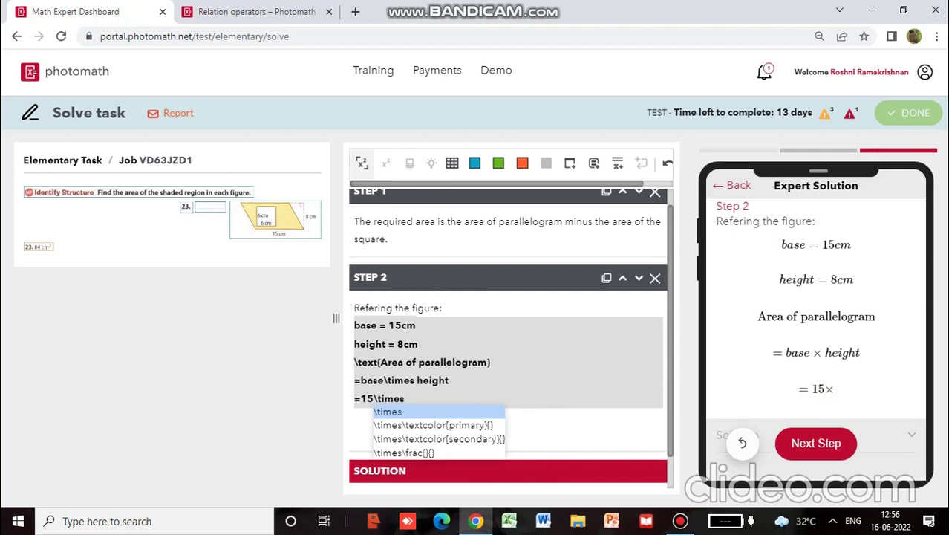
type("8")
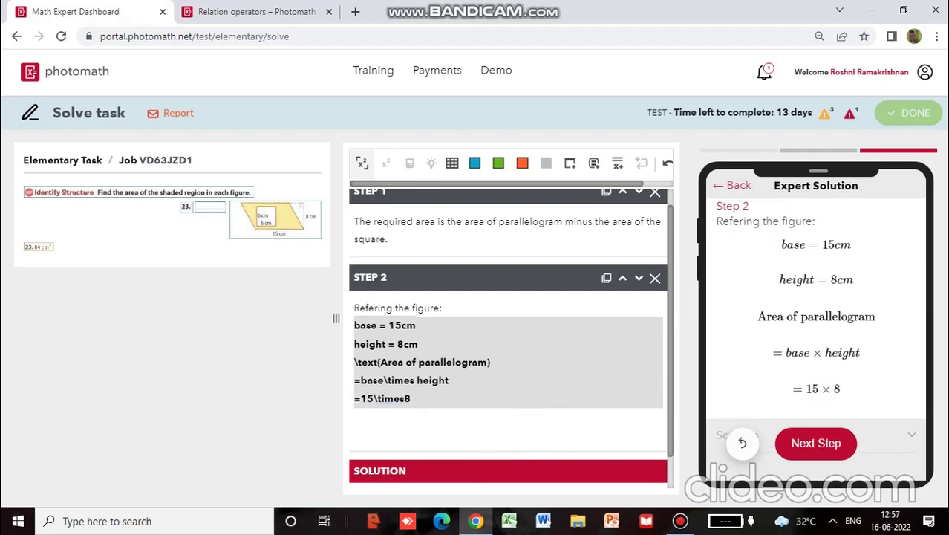
- Add the block LaTeX result line "=120\text{cm}^{2}" below "=15\times8" in Step 2
key("Return")
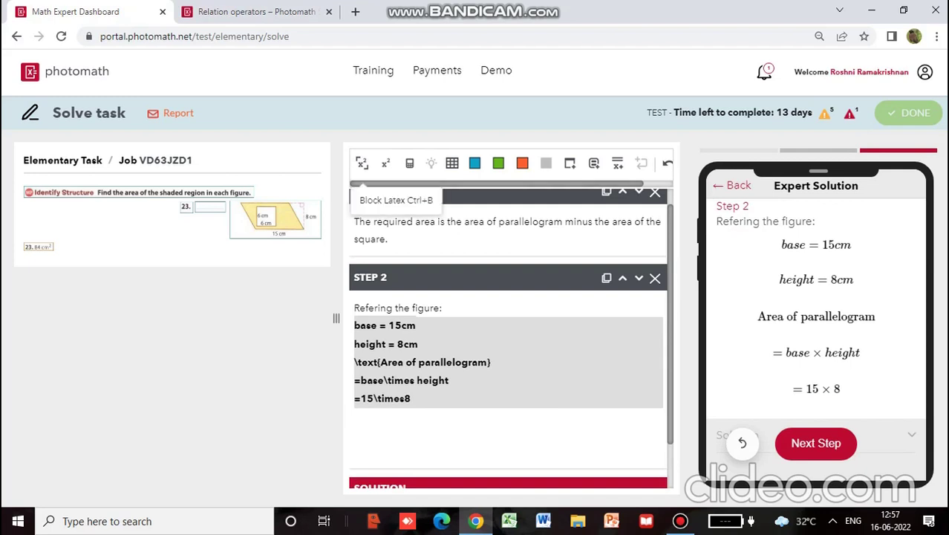
left_click(362, 163)
type("=120")
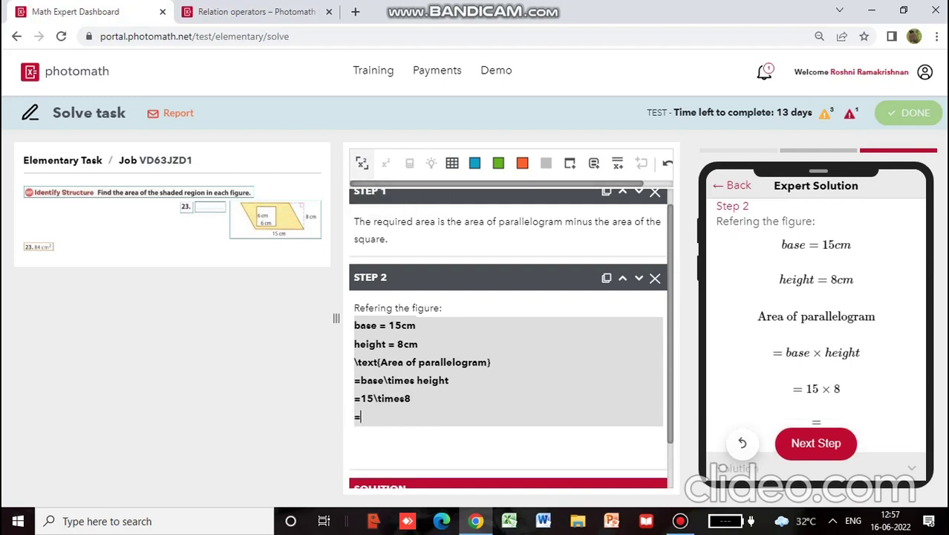
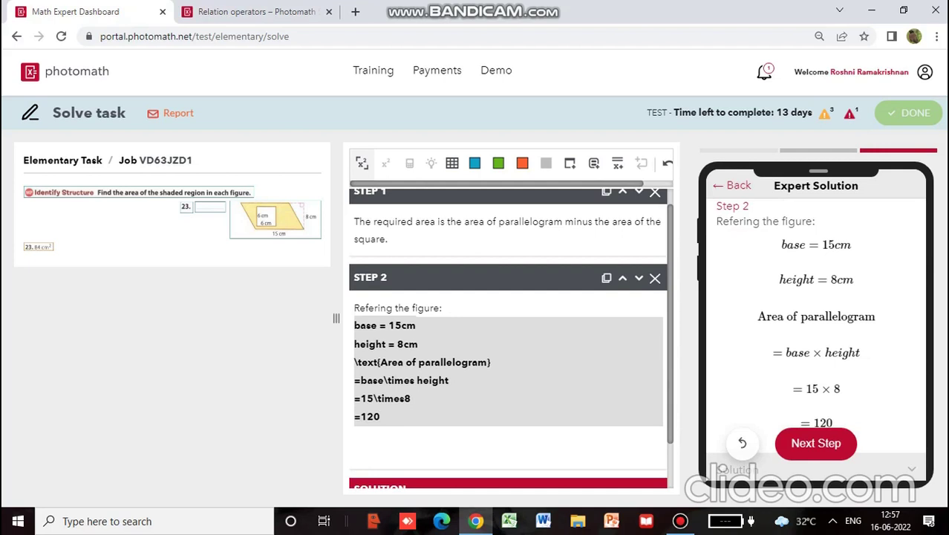
key("BackSpace")
type("\\")
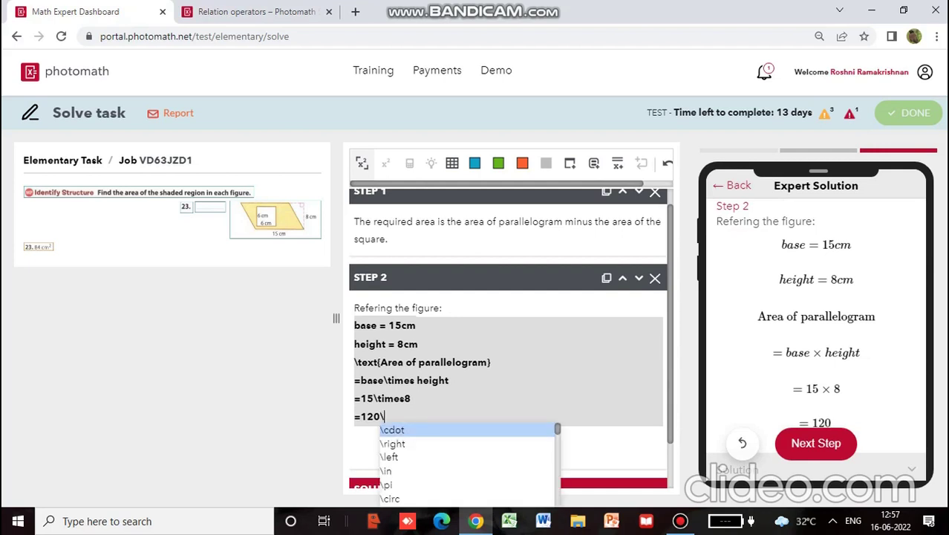
type("text")
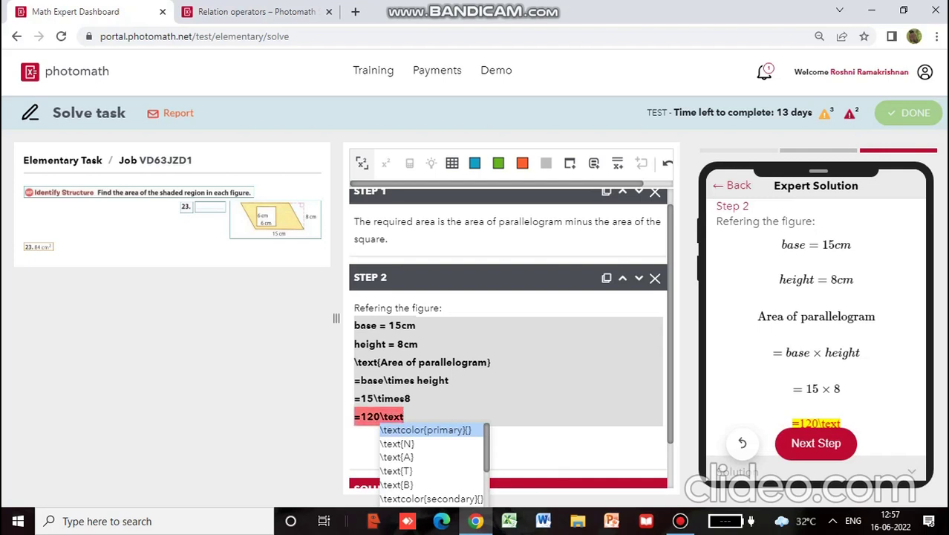
type("{cm}")
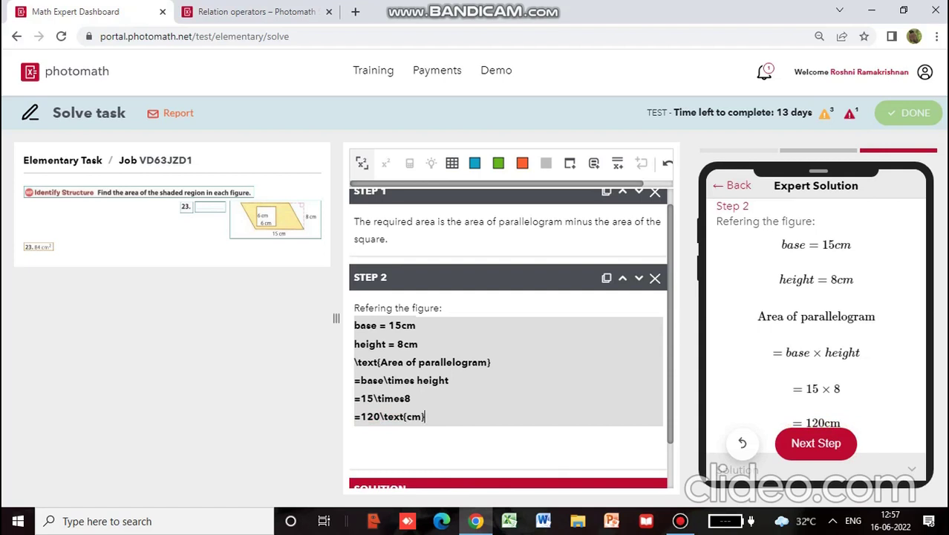
type("^")
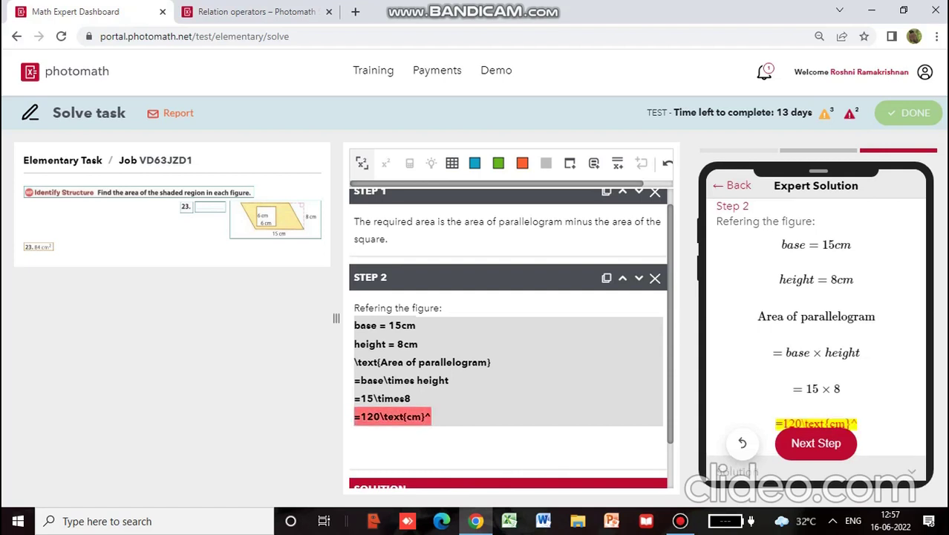
type("{")
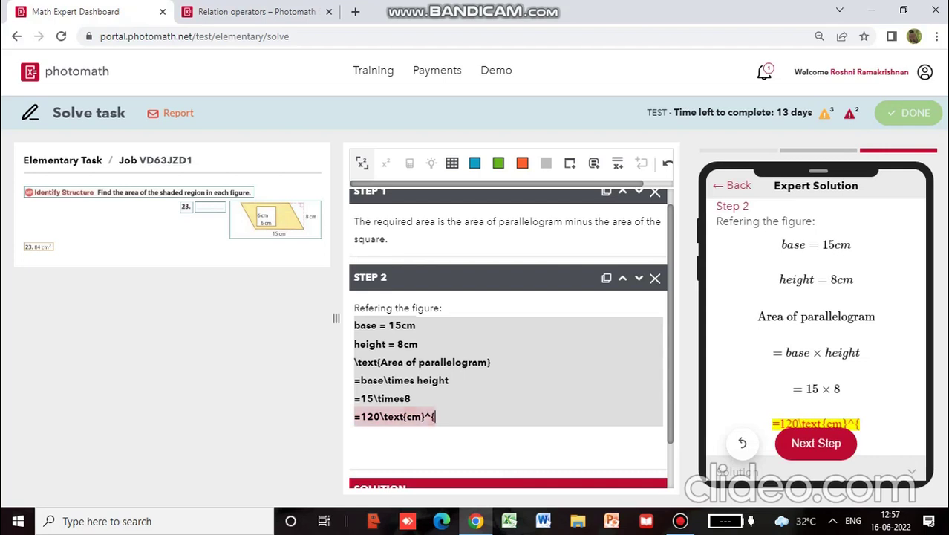
type("2")
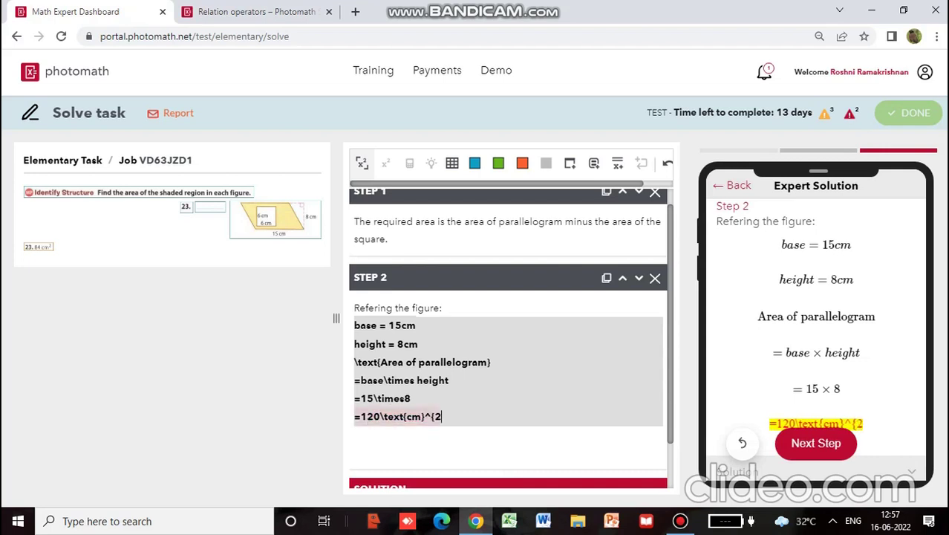
type("}")
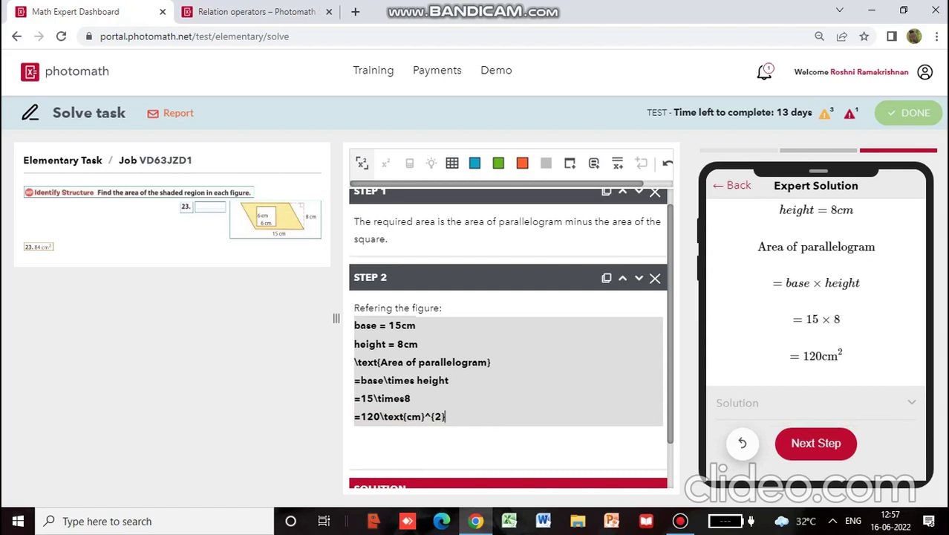
- Replace "\text{cm}" with plain "cm" in the Step 2 result line so it reads "=120cm^{2}"
left_click(422, 416)
left_click(424, 416)
scroll(508, 338, "down", 1)
key("BackSpace")
key("BackSpace")
key("BackSpace")
key("BackSpace")
key("BackSpace")
key("BackSpace")
key("BackSpace")
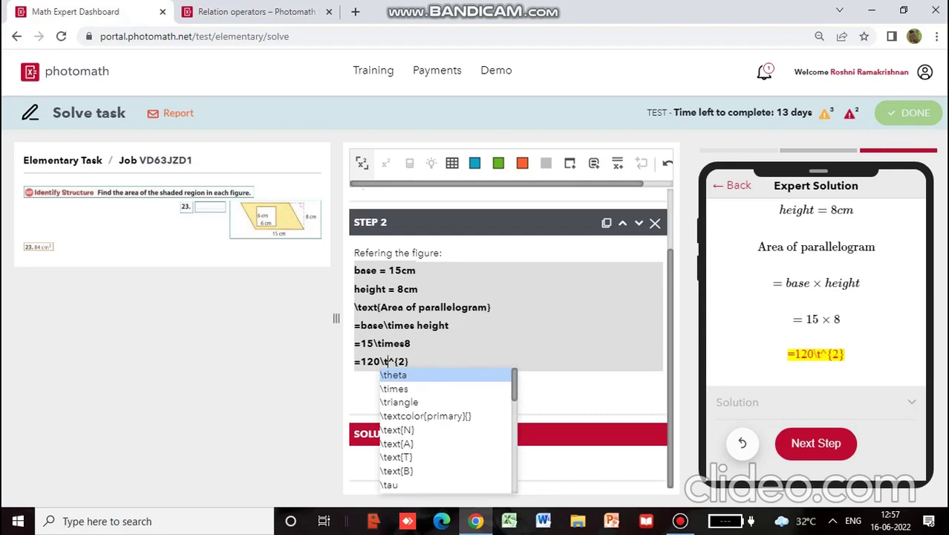
key("BackSpace")
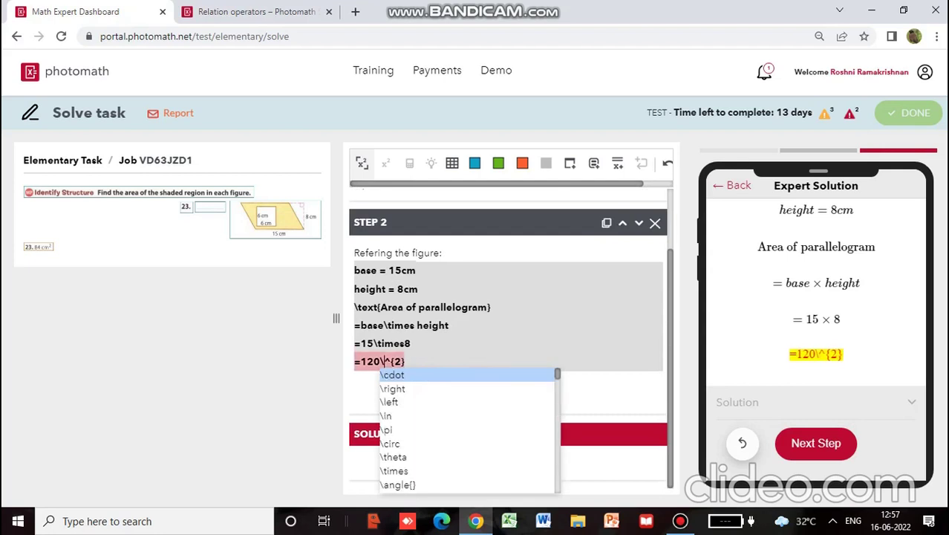
type("cm")
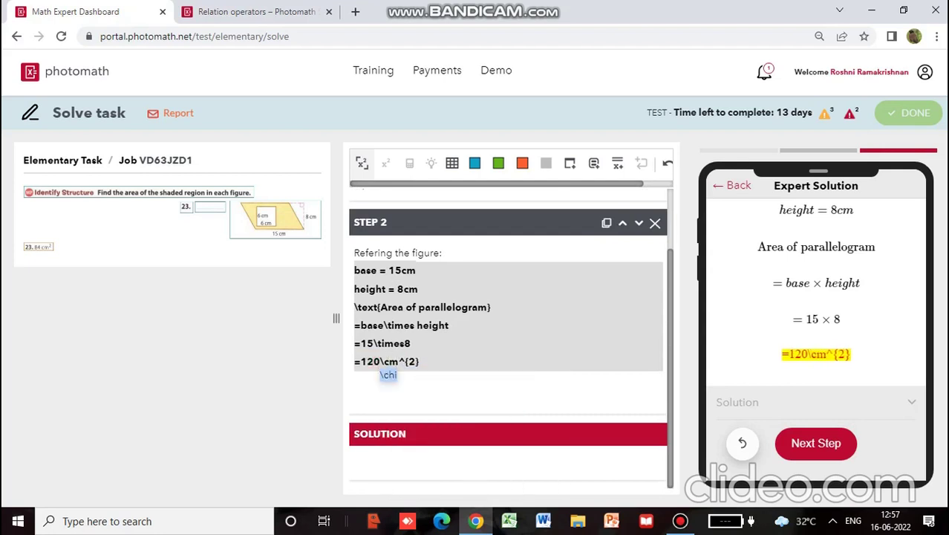
key("BackSpace")
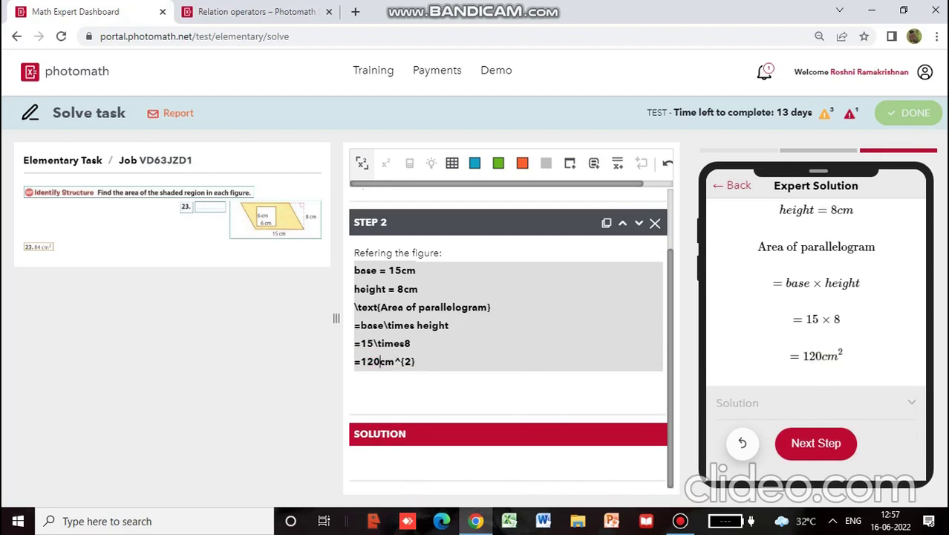
left_click(410, 343)
left_click(416, 361)
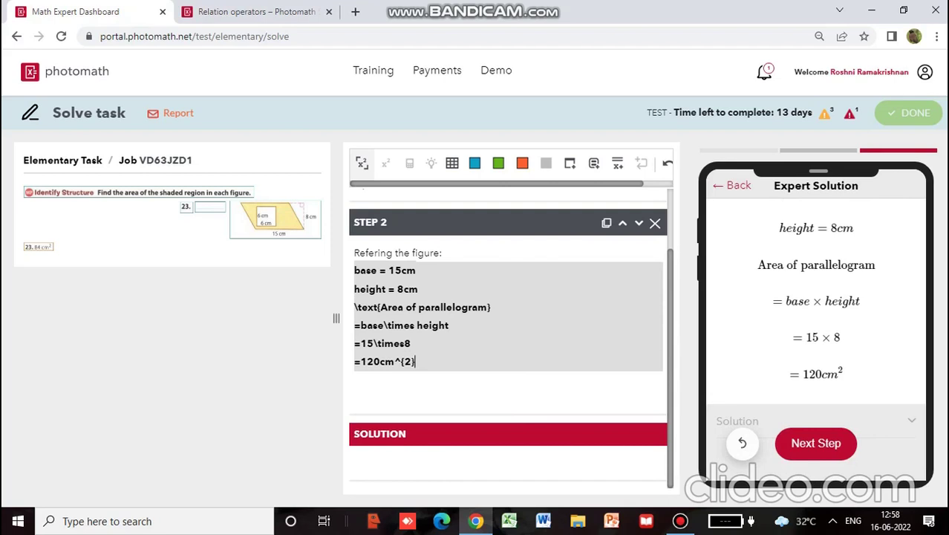
- Remove the empty line at the end of Step 2 and add a single empty Step 3 before the solution
left_click(354, 397)
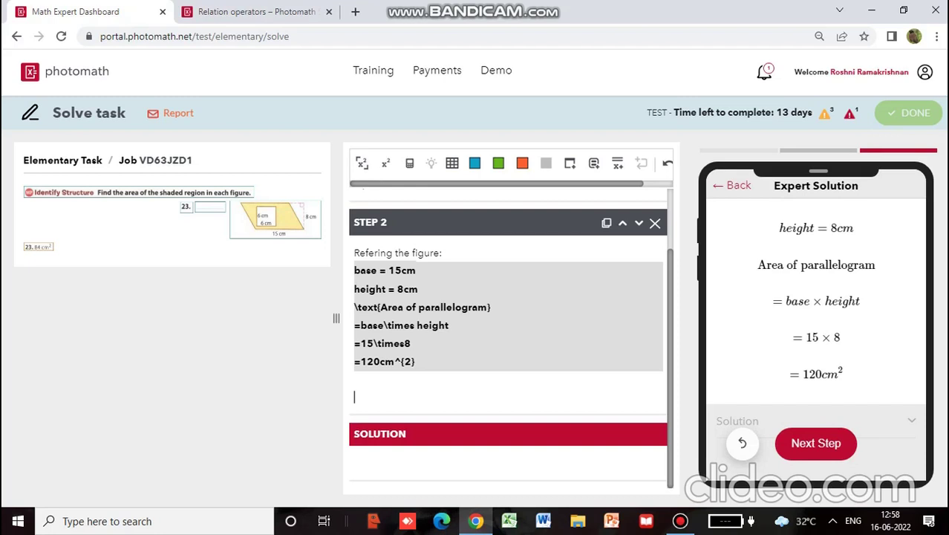
key("BackSpace")
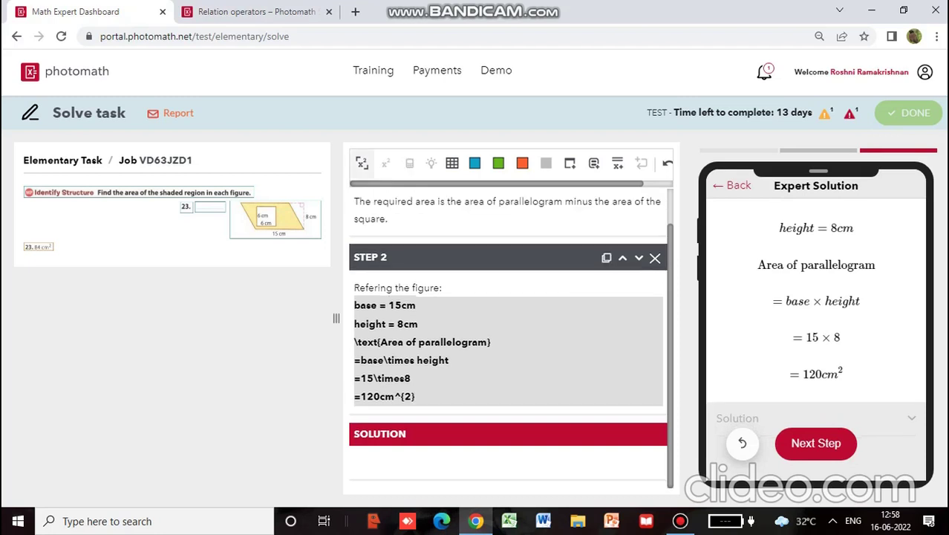
scroll(507, 338, "up", 1)
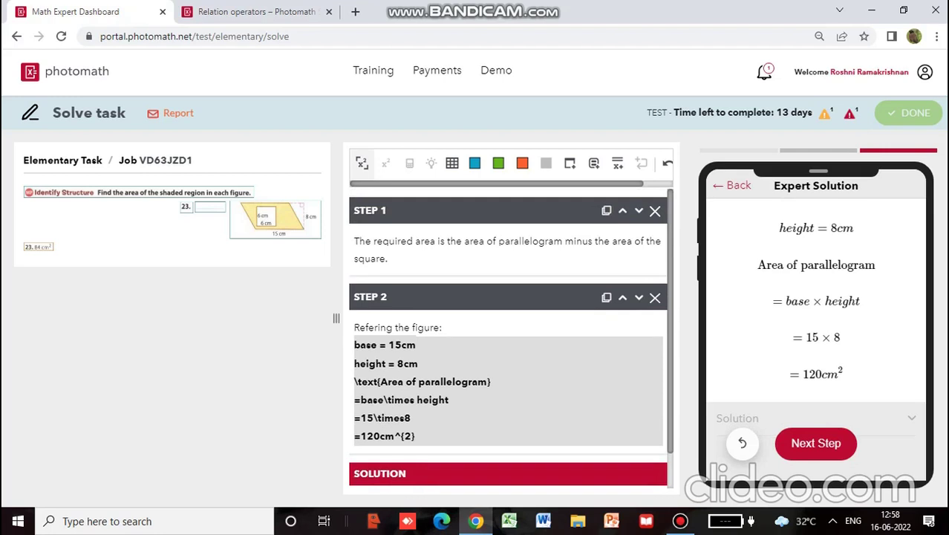
double_click(570, 163)
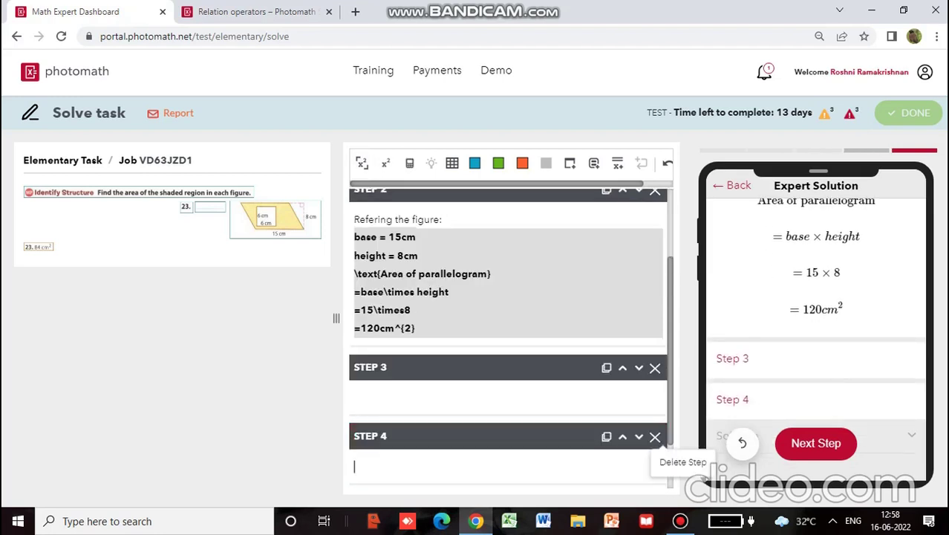
left_click(654, 436)
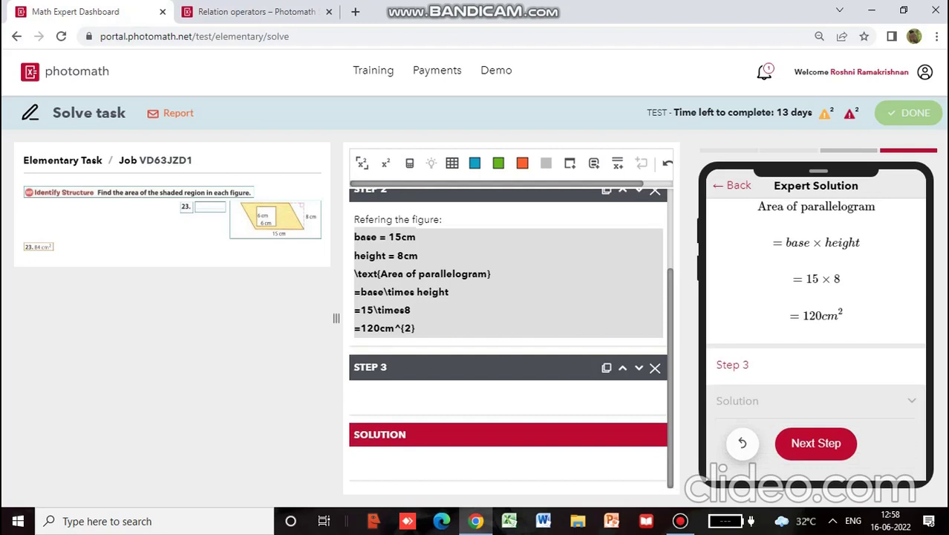
- Copy the "Refering the figure:" text with the base and height lines from Step 2 into Step 3
left_click_drag(418, 256, 354, 219)
key("ctrl+c")
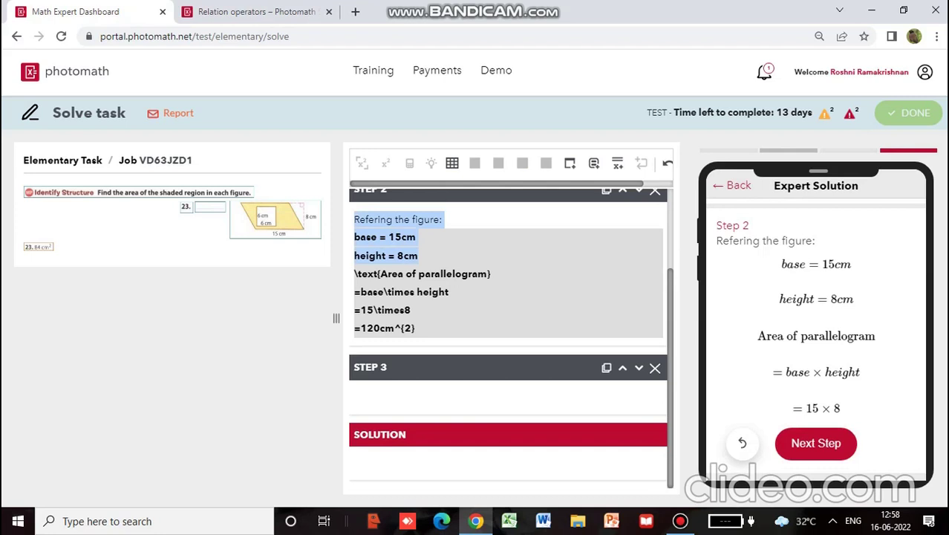
left_click(354, 396)
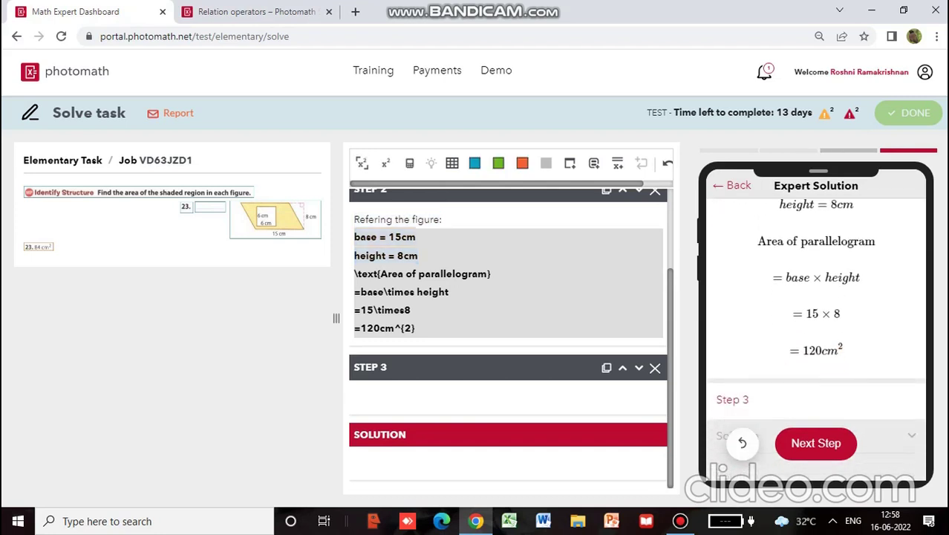
key("ctrl+v")
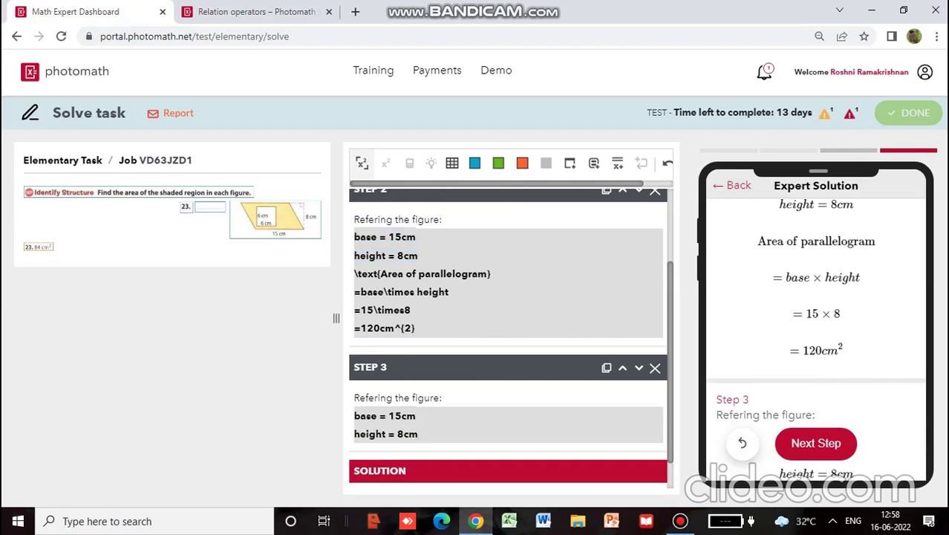
- Replace the base and height lines in Step 3 with the single line "side = 6cm"
left_click_drag(418, 434, 354, 416)
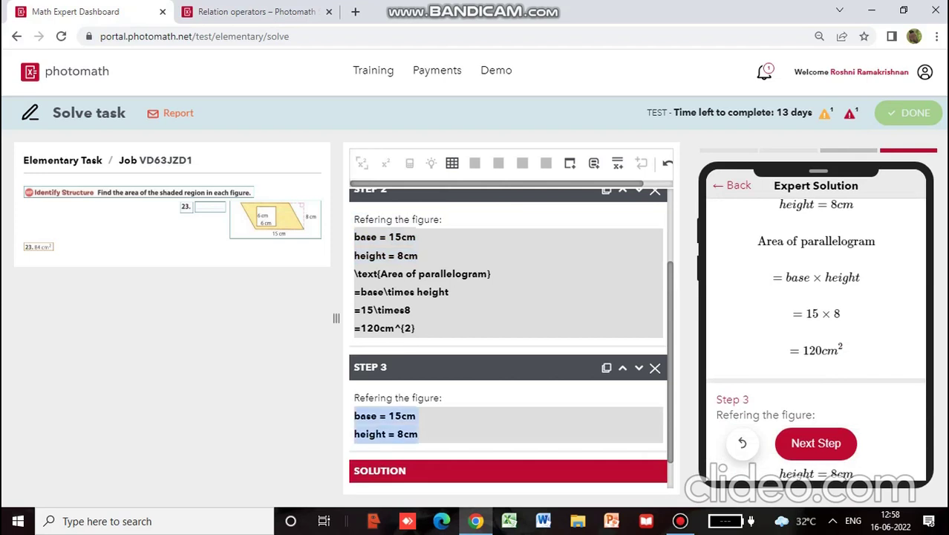
left_click(418, 434)
key("BackSpace")
key("BackSpace")
key("BackSpace")
key("BackSpace")
key("BackSpace")
key("BackSpace")
key("BackSpace")
key("BackSpace")
key("BackSpace")
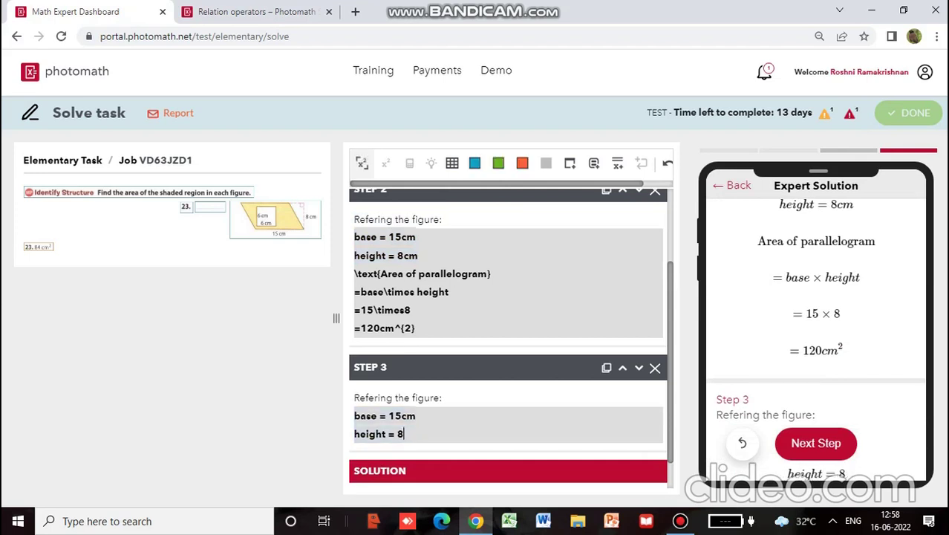
key("BackSpace")
key("BackSpace")
key("BackSpace")
key("BackSpace")
key("BackSpace")
key("BackSpace")
key("BackSpace")
key("BackSpace")
key("BackSpace")
key("BackSpace")
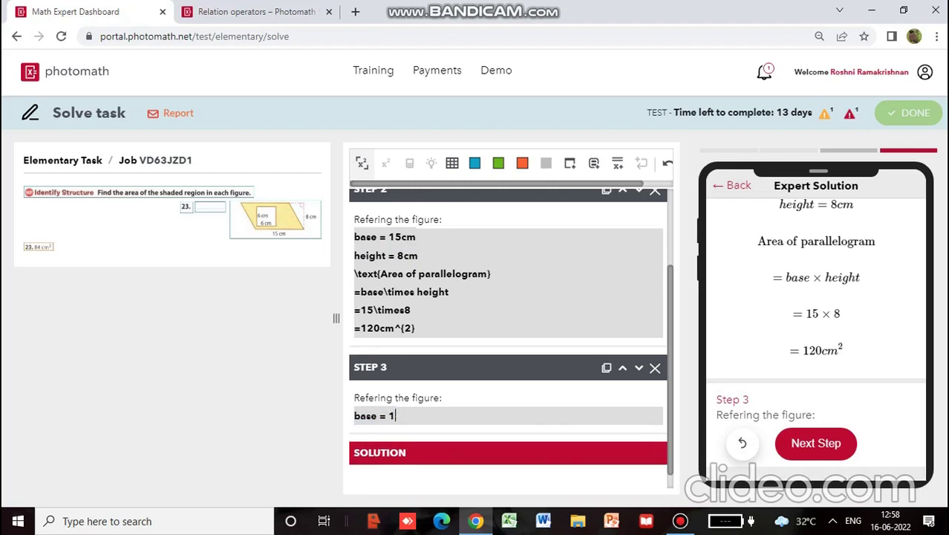
key("BackSpace")
key("BackSpace")
key("BackSpace")
key("BackSpace")
key("BackSpace")
type("side =")
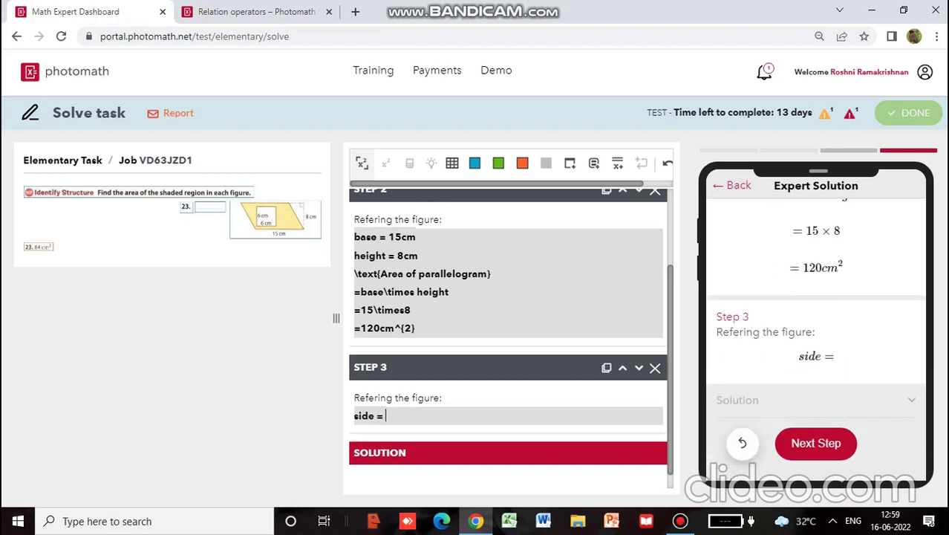
type(" 6cm")
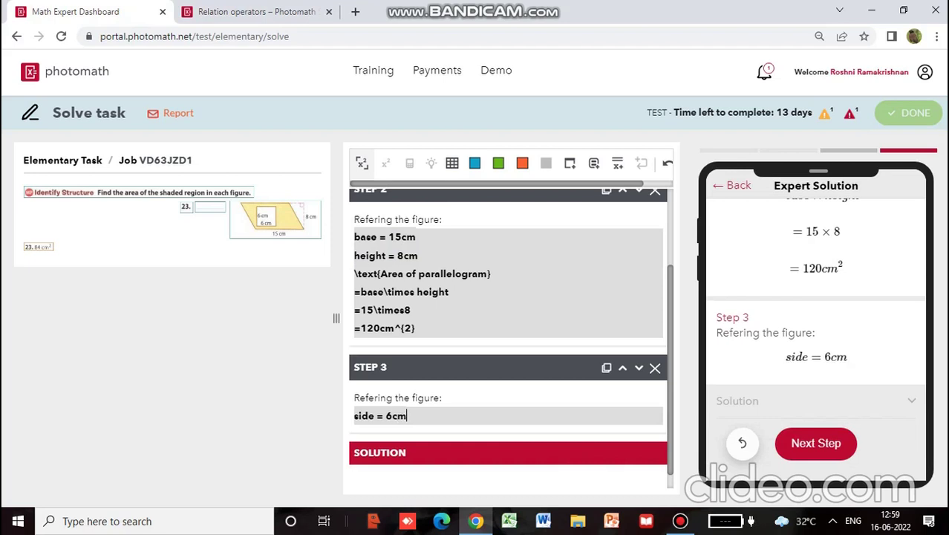
- Add the block LaTeX line "\text{Area of square}=" below "side = 6cm" in Step 3
key("Return")
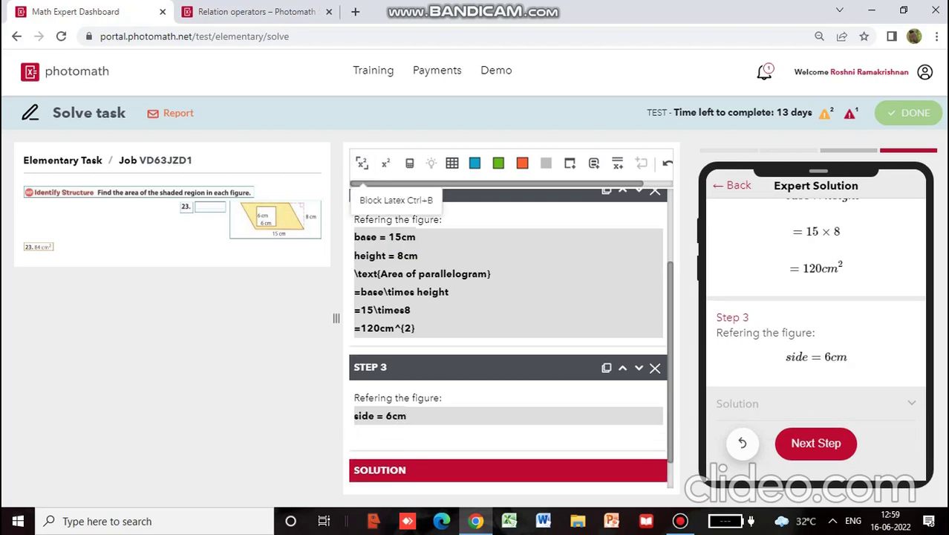
left_click(362, 163)
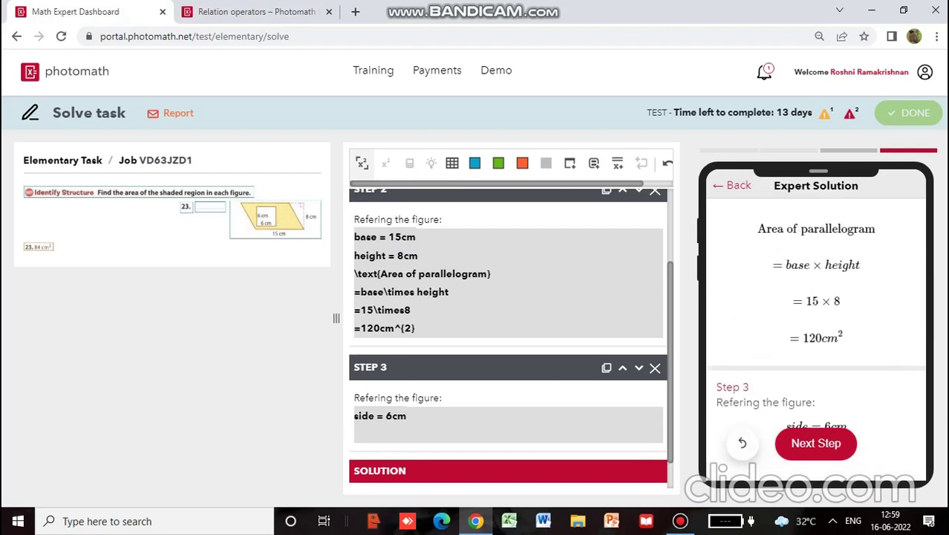
type("Area of square")
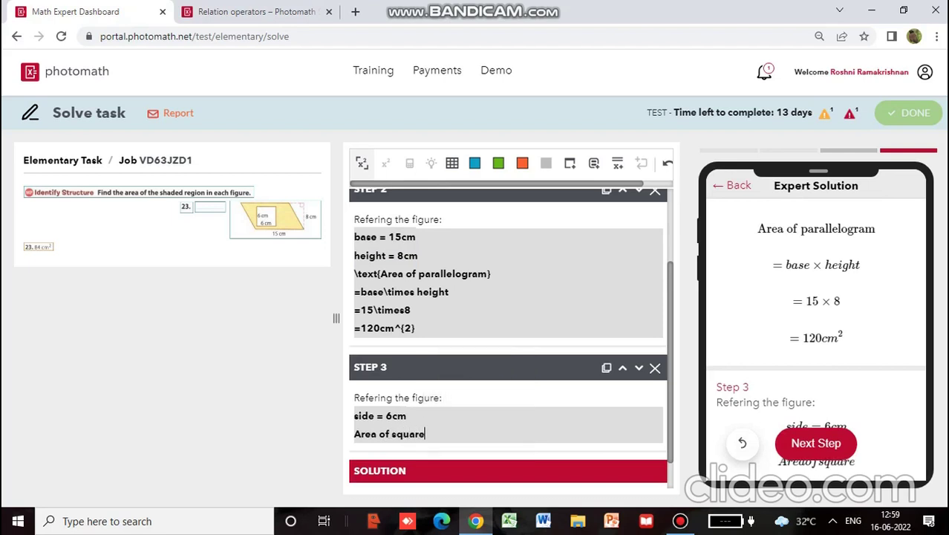
type(" =")
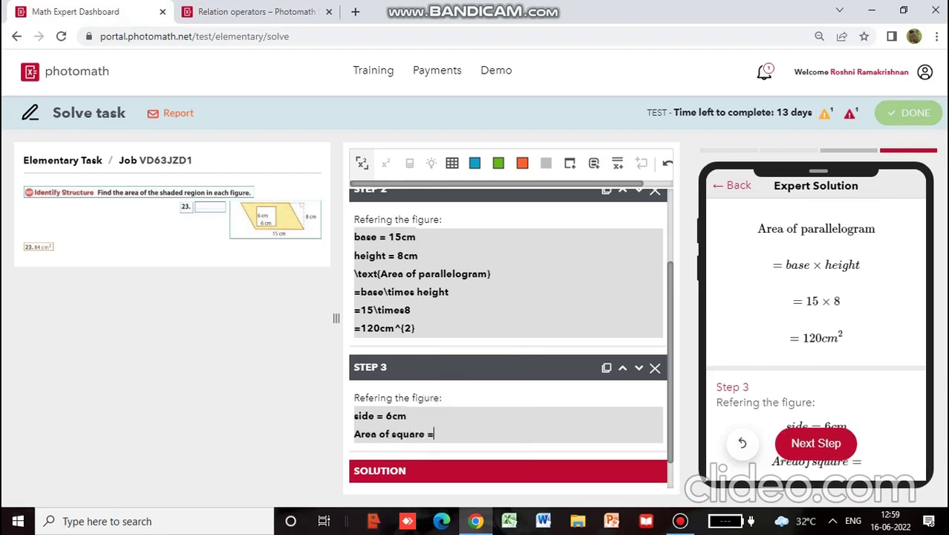
scroll(508, 338, "down", 1)
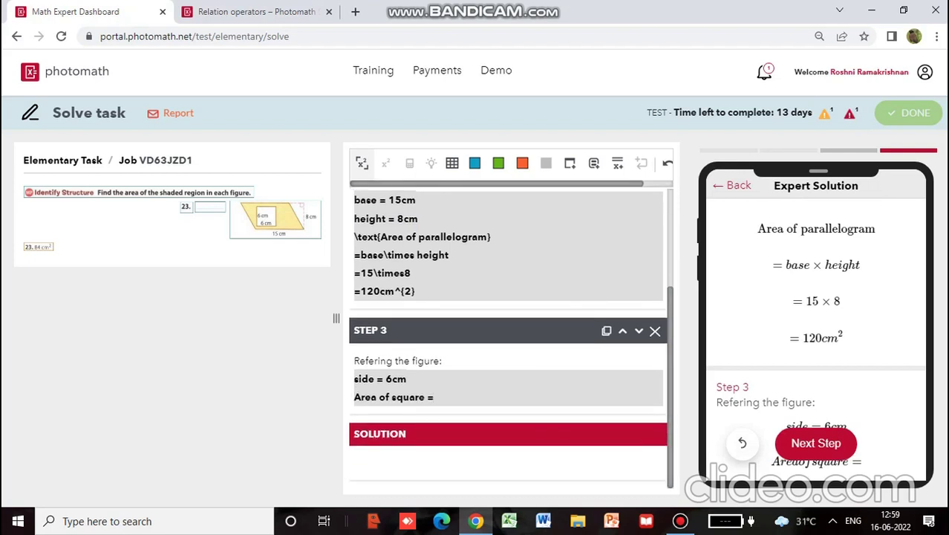
type("\\text")
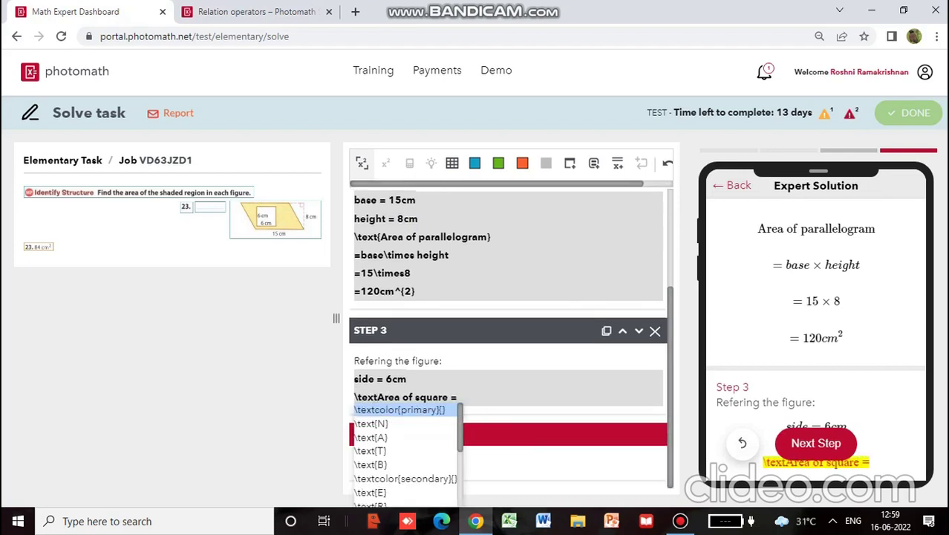
type("{")
left_click(454, 397)
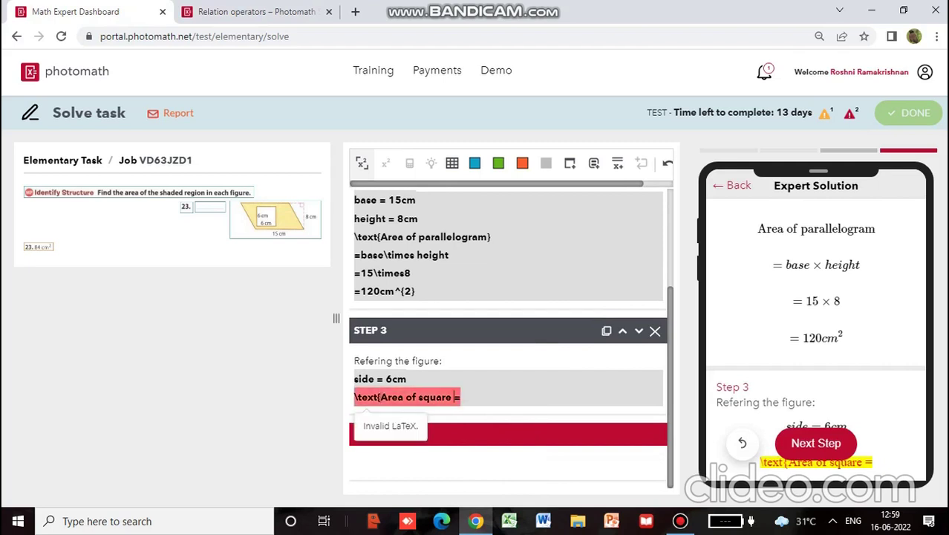
key("BackSpace")
type("}")
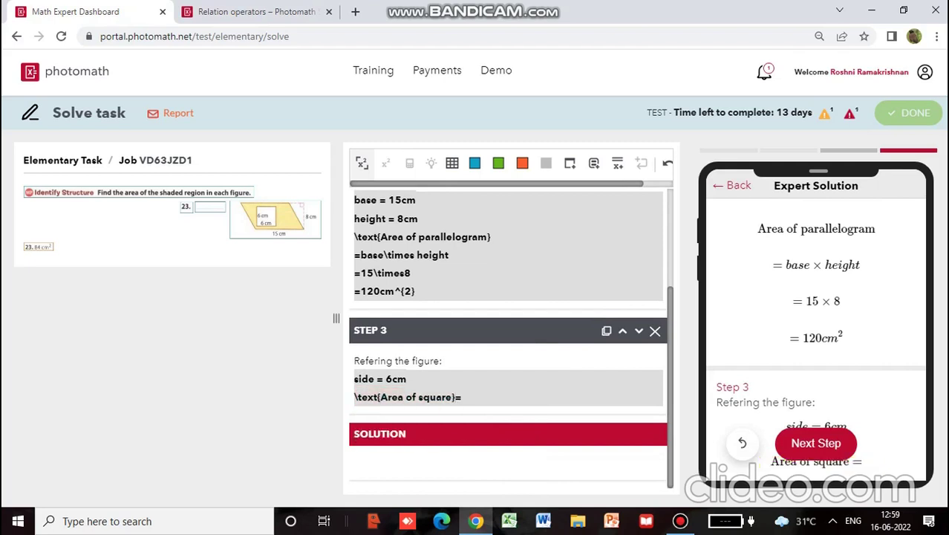
- Break the equals sign onto its own line below "\text{Area of square}" and complete it as "=side^{2}"
key("Return")
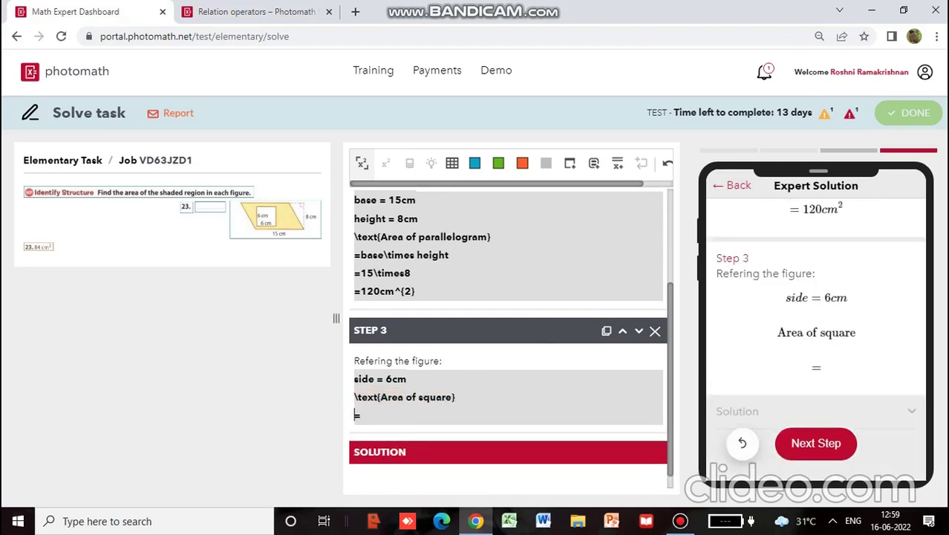
type("side")
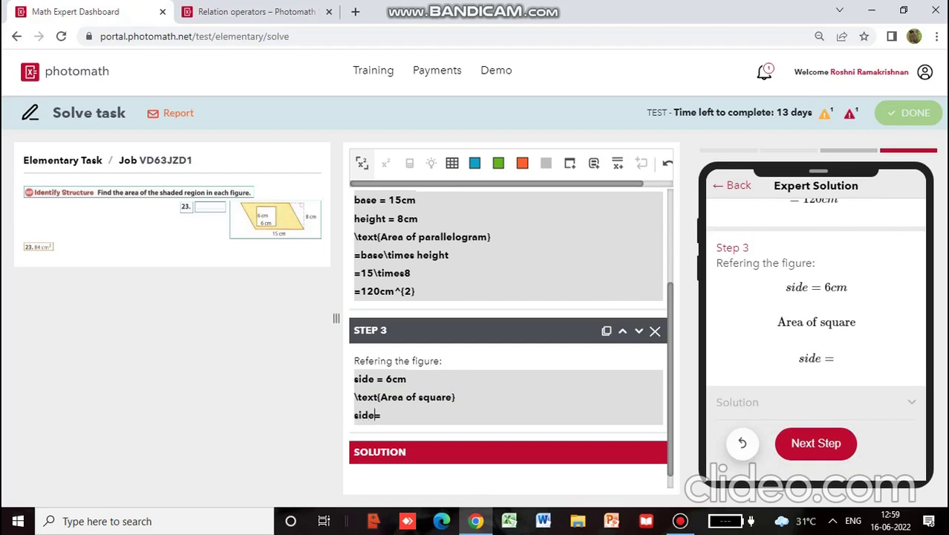
key("BackSpace")
key("BackSpace")
key("BackSpace")
key("BackSpace")
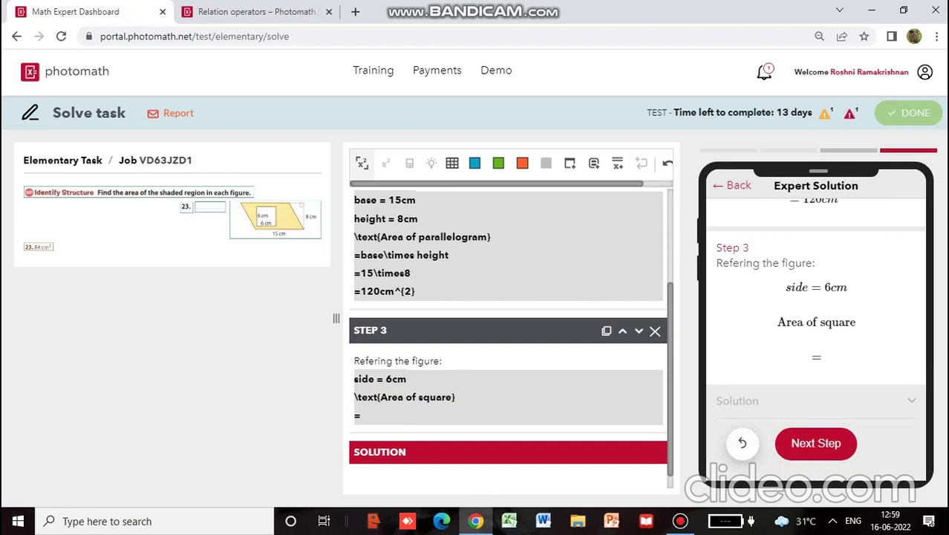
type("sid")
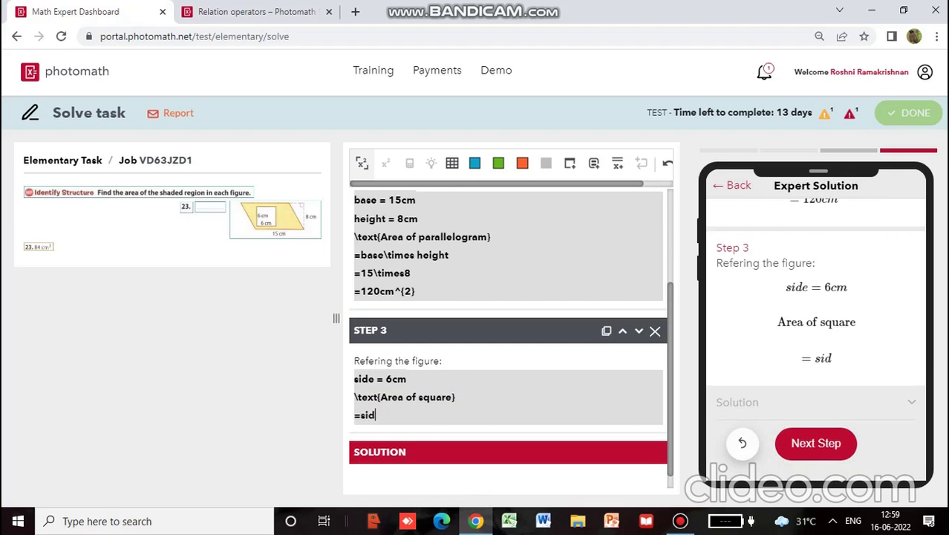
type("e^{2")
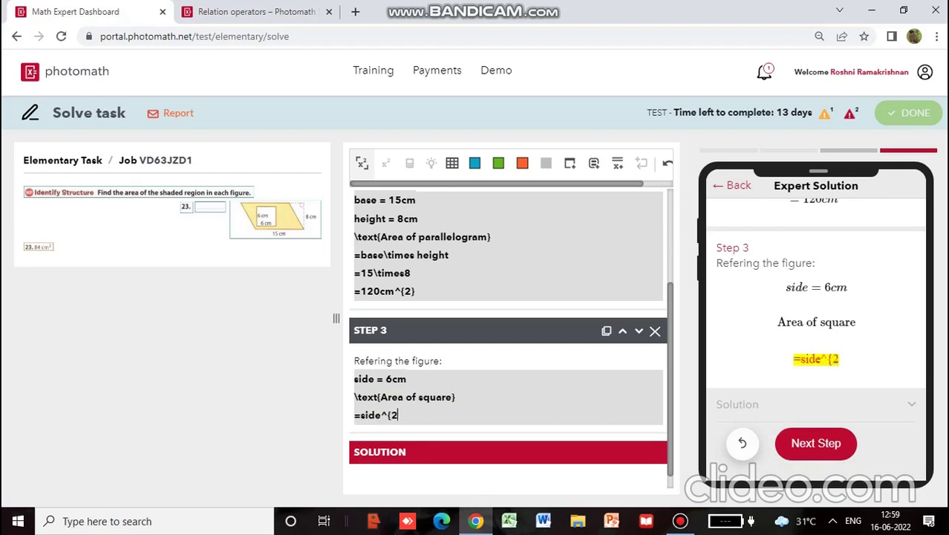
type("}")
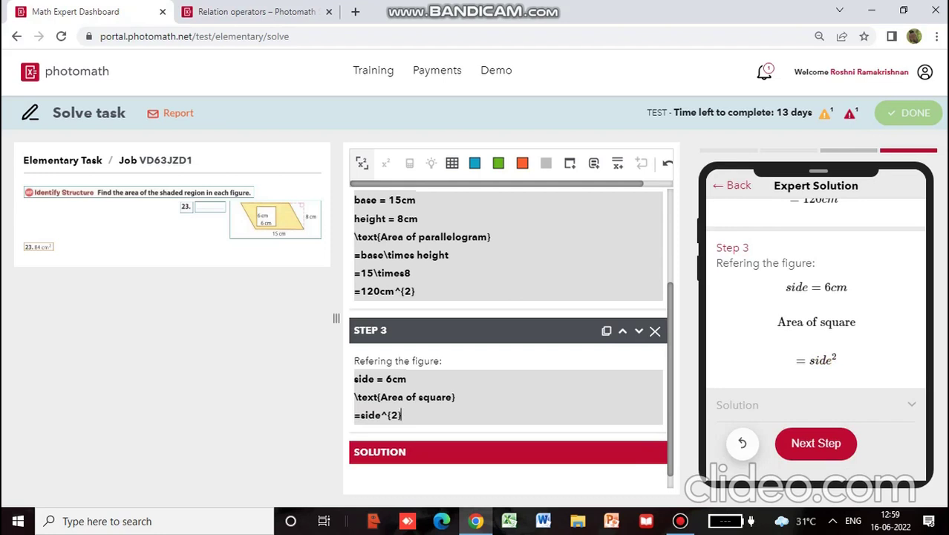
- Add the block LaTeX line "=6^{2}" below "=side^{2}" in Step 3
key("Return")
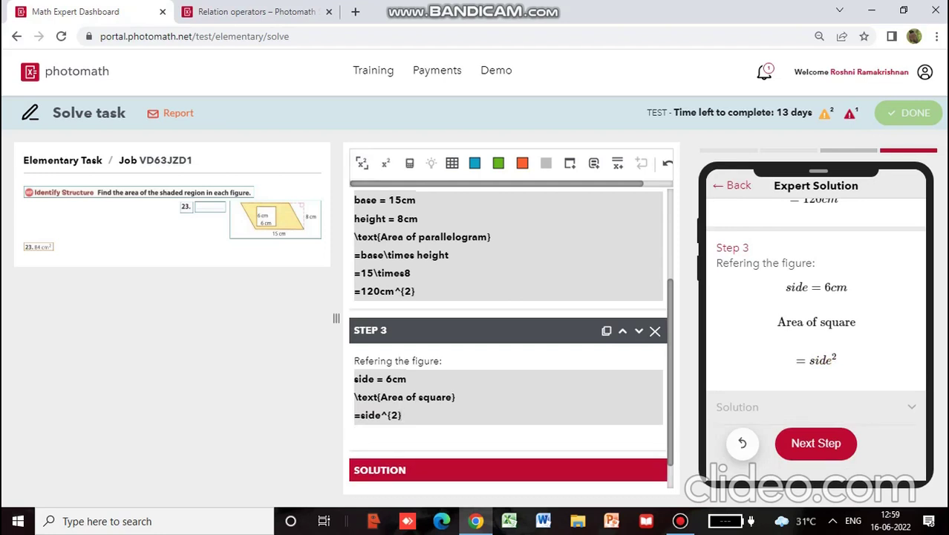
left_click(362, 162)
type("=6")
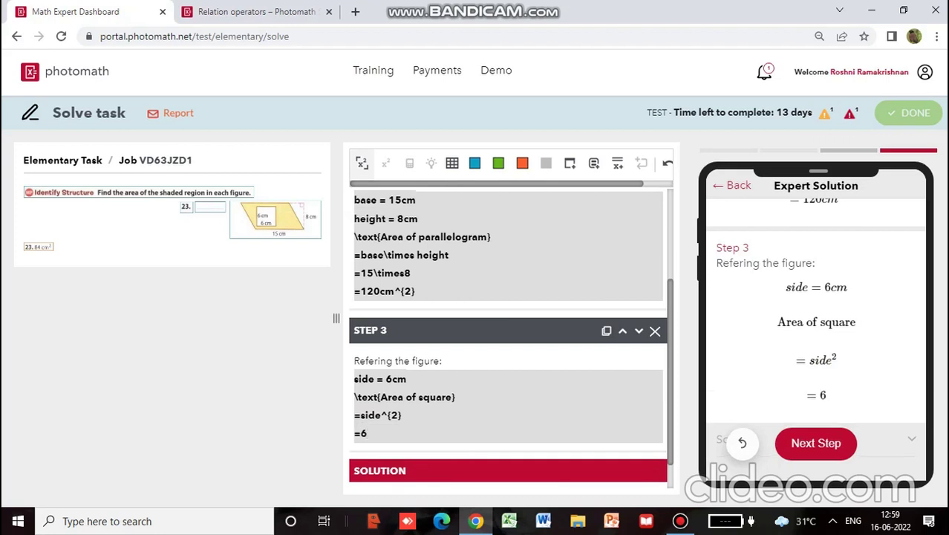
type("^{2}")
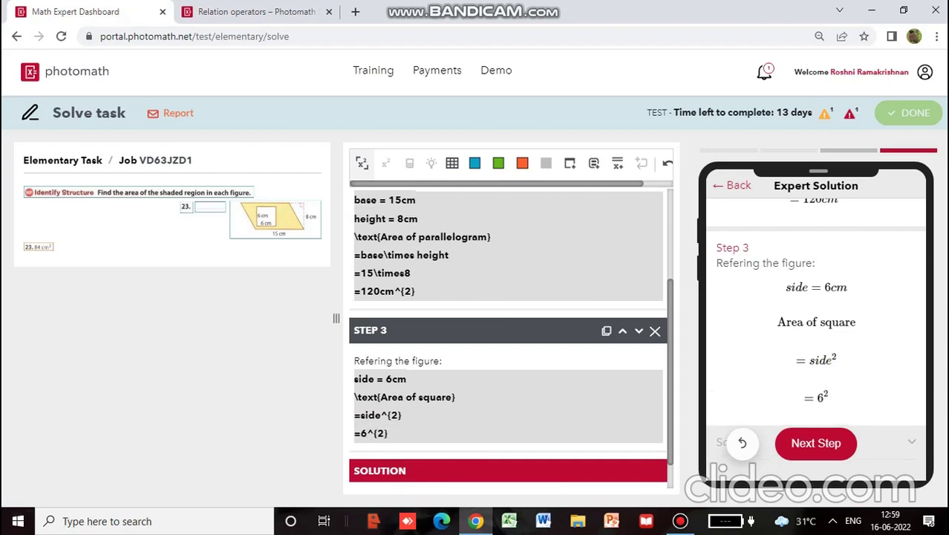
- Add the block LaTeX line "=36cm^{2}" below "=6^{2}" in Step 3
key("Return")
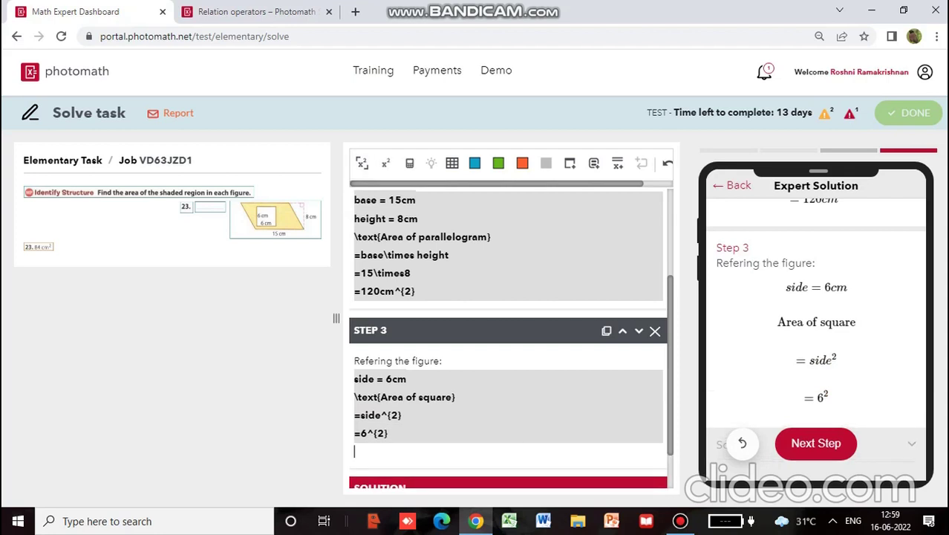
type("=")
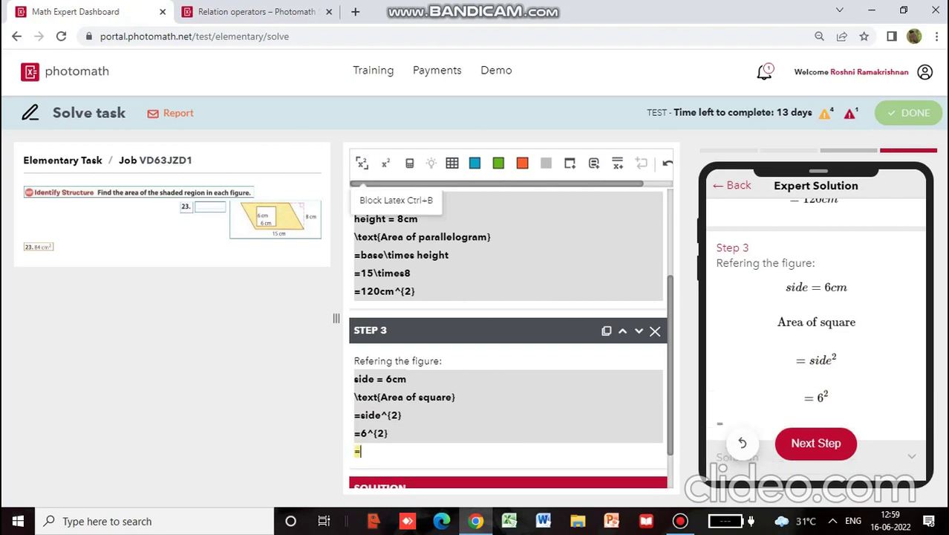
left_click(409, 163)
type("3")
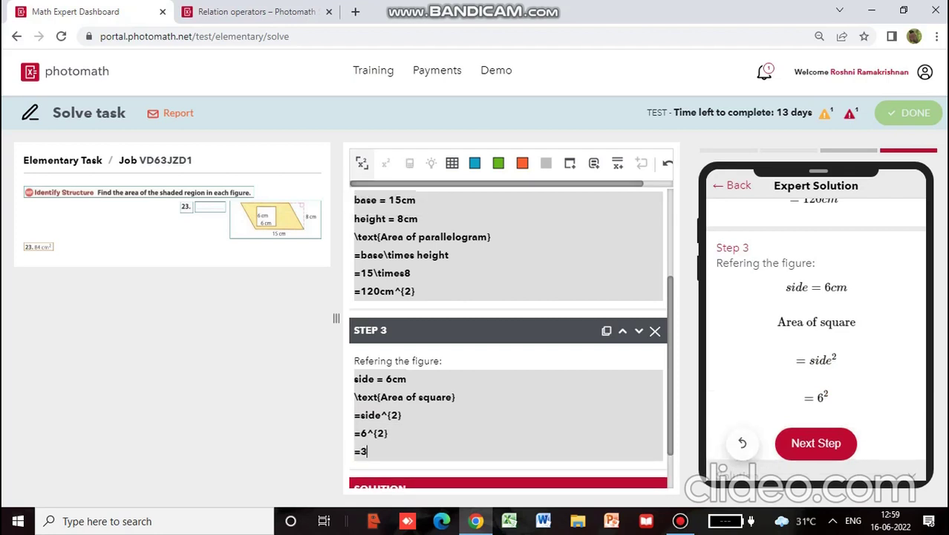
type("6cm^{2")
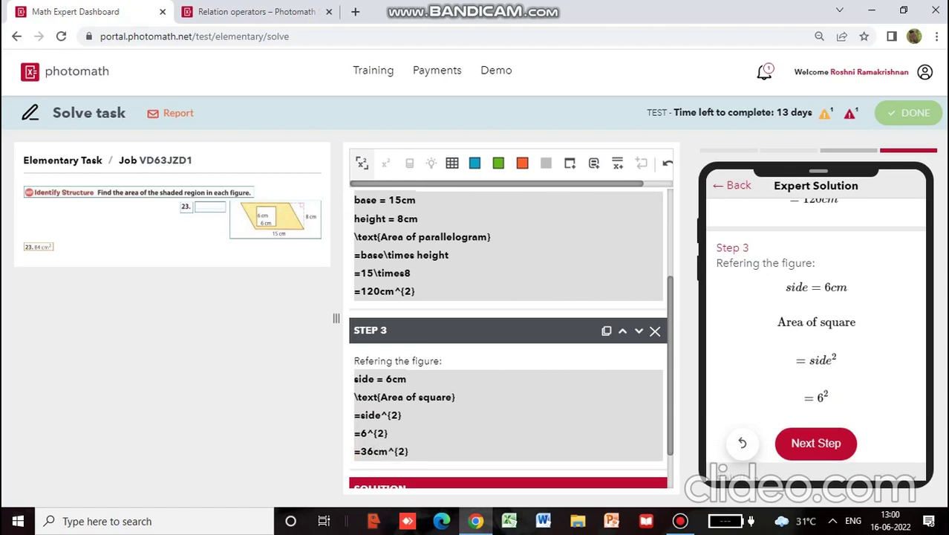
left_click(681, 521)
left_click(677, 82)
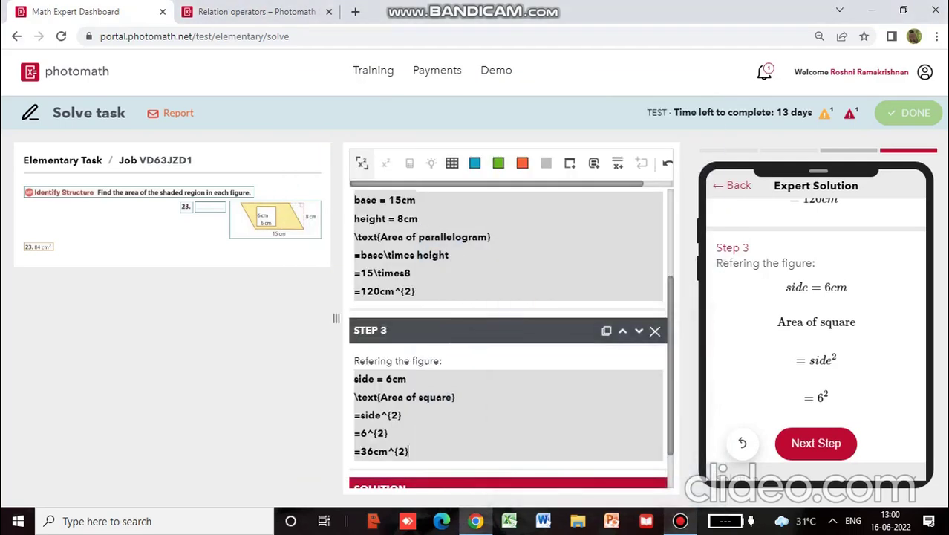
- Add a new Step 4 below Step 3 and begin it with the text "Area of shaded region ="
scroll(508, 334, "down", 1)
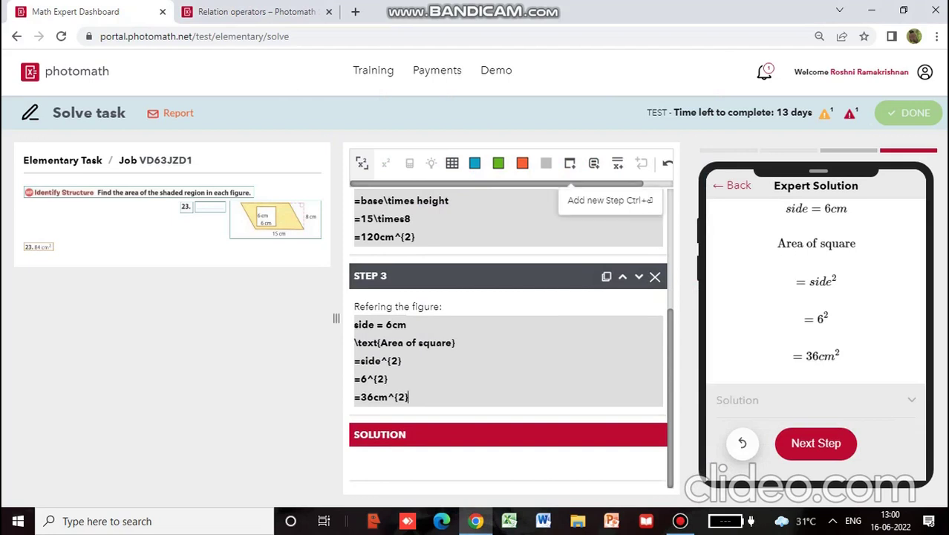
left_click(570, 163)
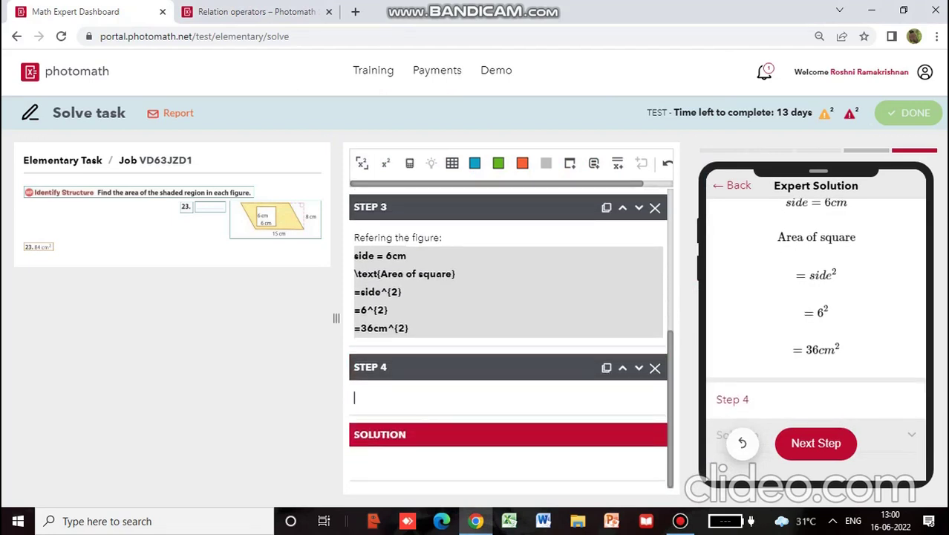
key("Caps_Lock")
type("A")
key("Caps_Lock")
type("rea ")
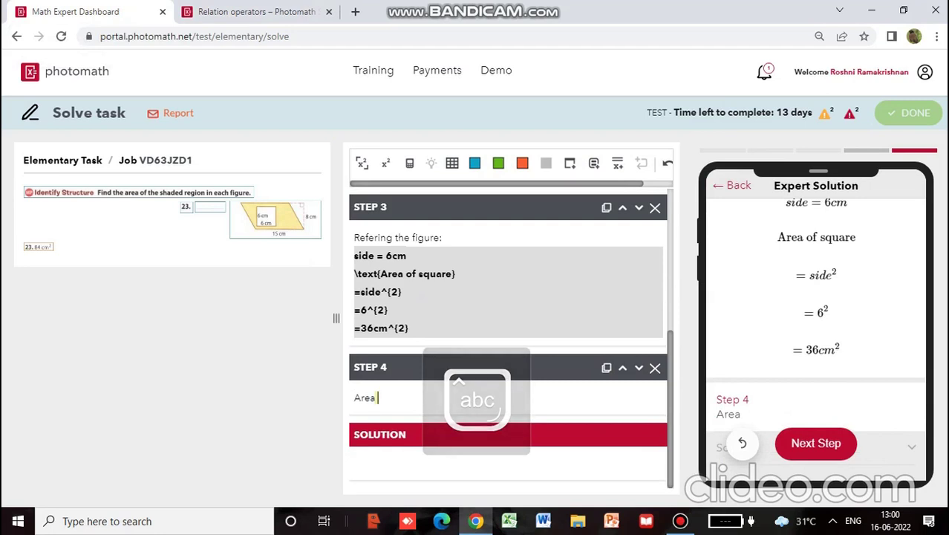
type("of shaded region =")
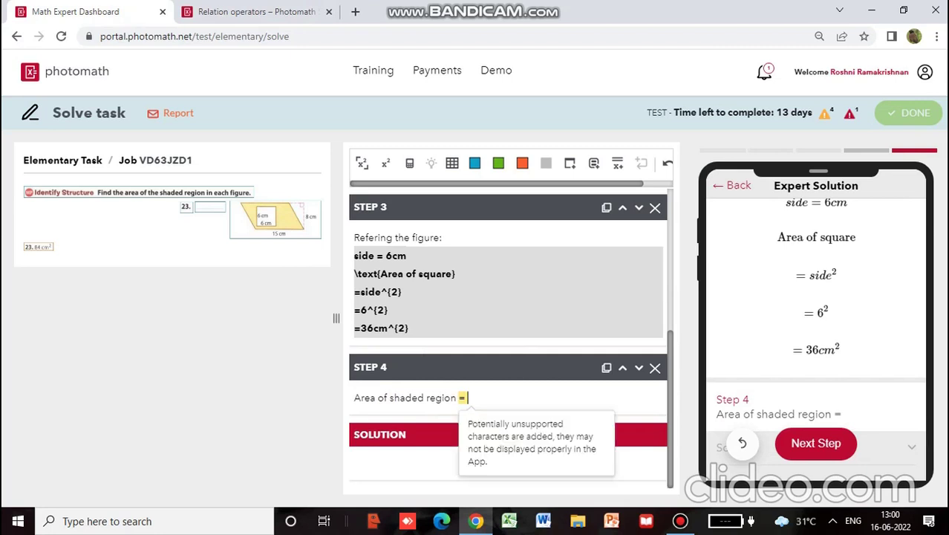
- Complete the Step 4 text after the equals sign with "Area of parallelogram - Area of square"
scroll(509, 334, "up", 4)
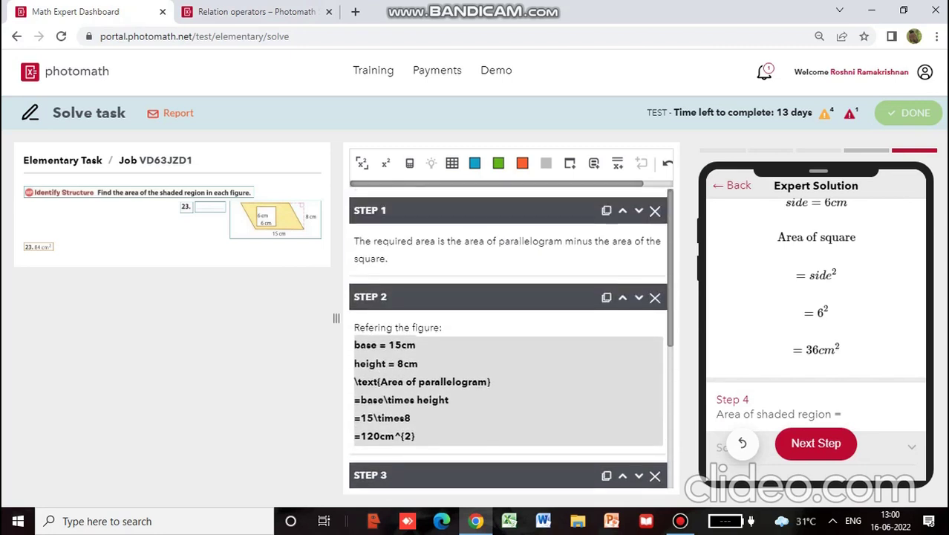
scroll(475, 400, "down", 4)
type("Area of shaded region = Ar")
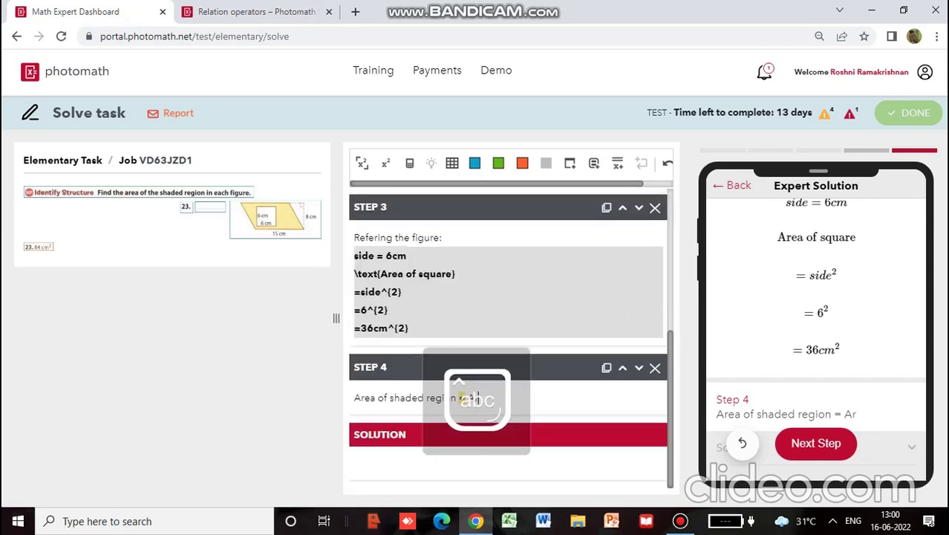
type(" of parall")
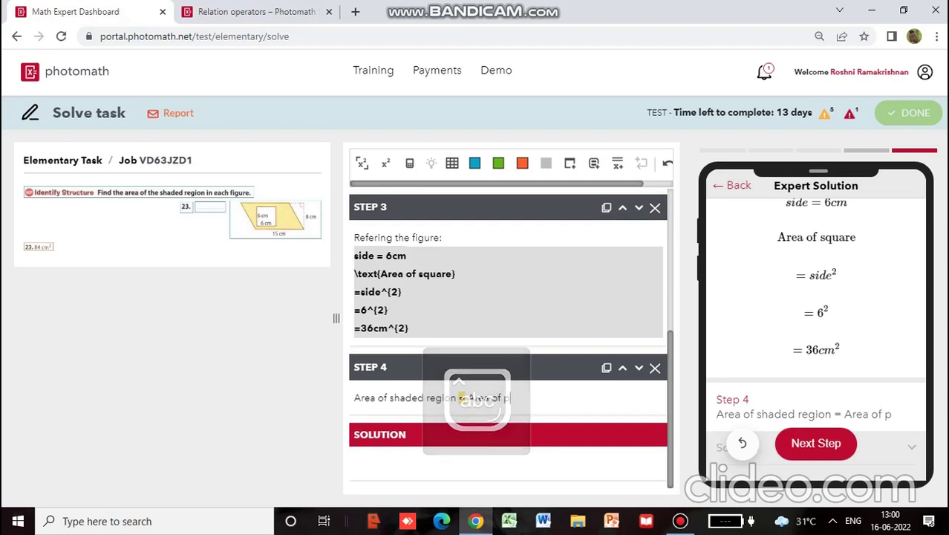
type("logram -")
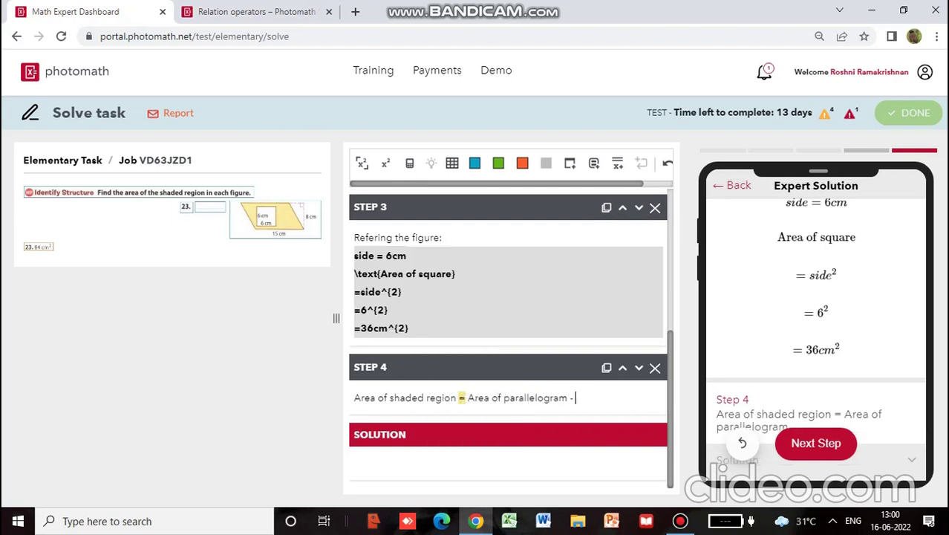
type(" Area")
type(" of sq")
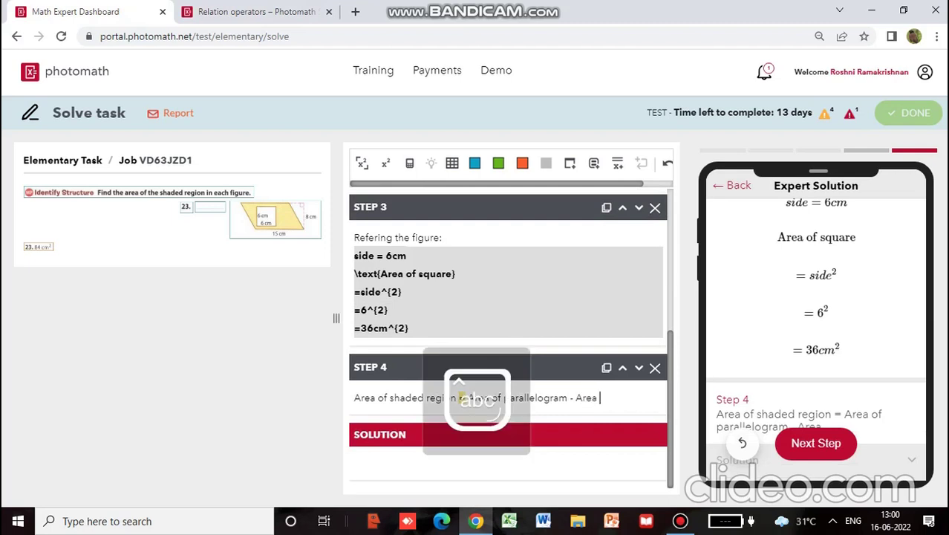
type("uare")
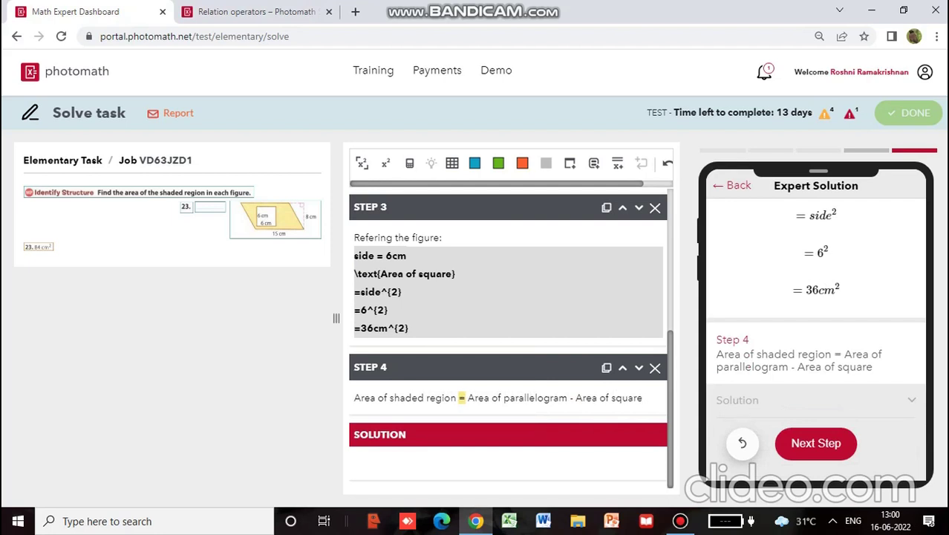
- Break the Step 4 text onto a second line after the equals sign and format that sign as inline LaTeX
left_click(466, 397)
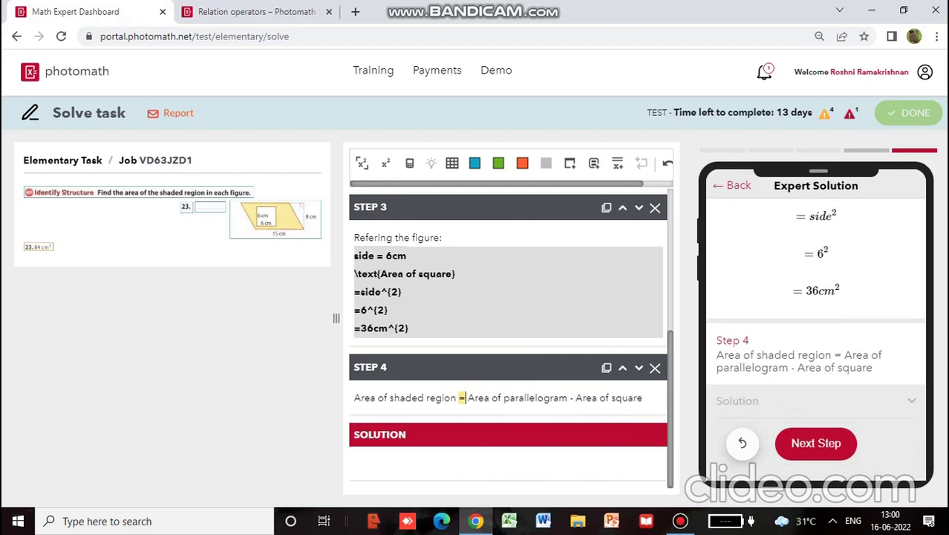
key("Return")
scroll(508, 339, "down", 1)
left_click(532, 397)
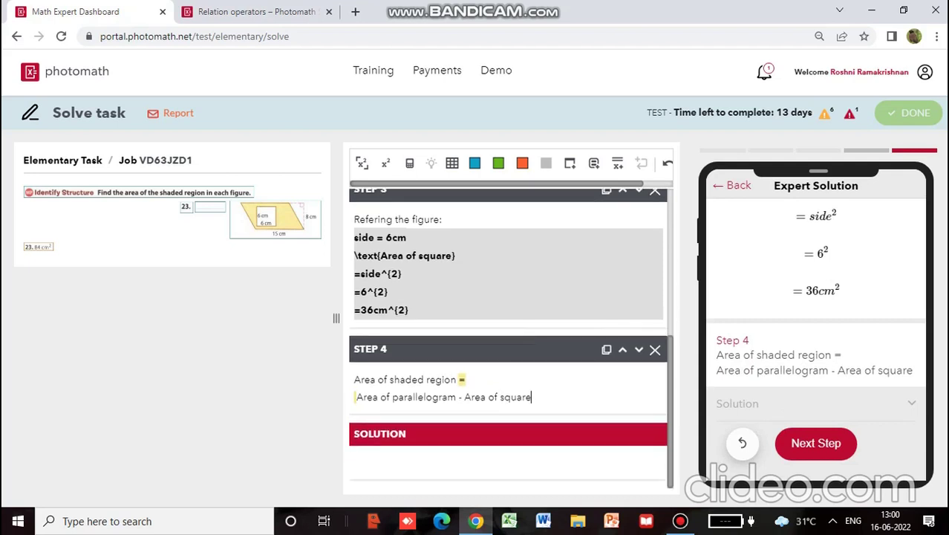
left_click_drag(465, 379, 459, 379)
left_click(386, 163)
left_click(532, 398)
key("Return")
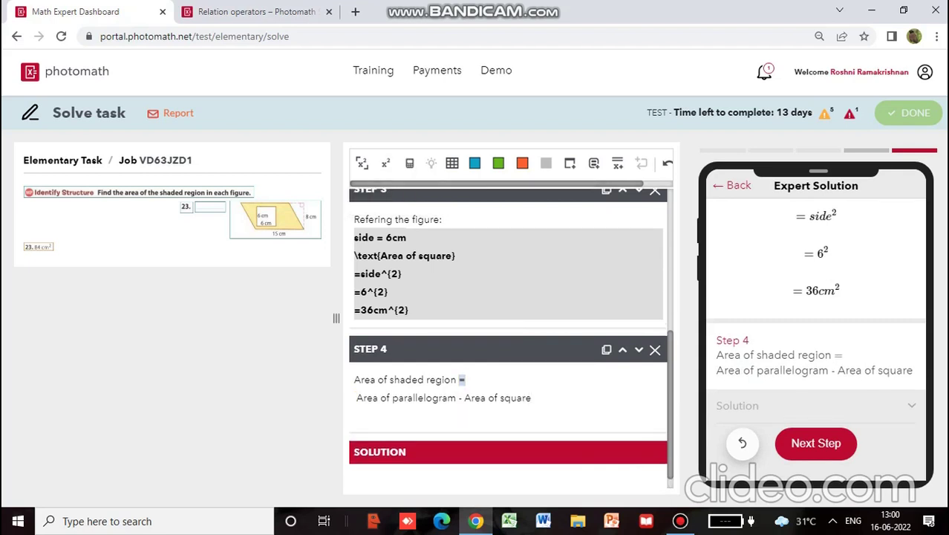
key("BackSpace")
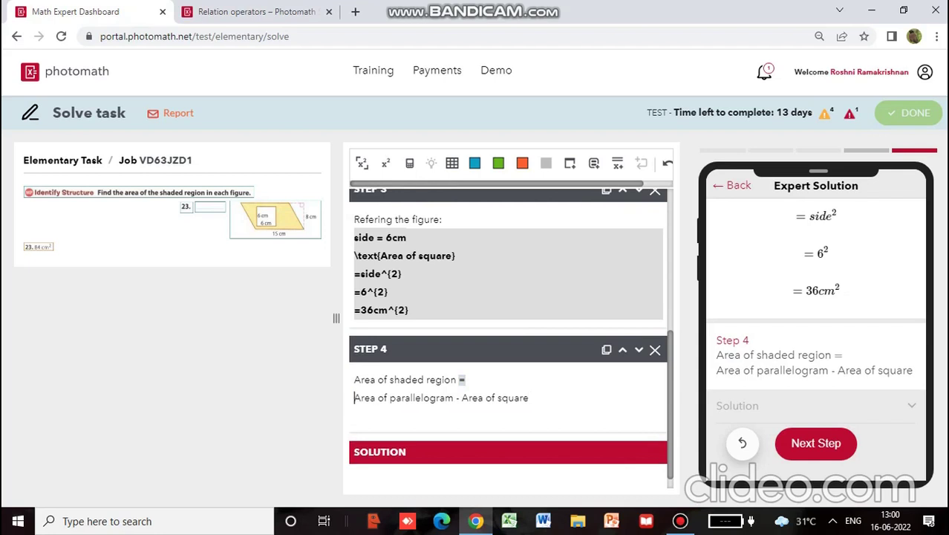
- Move the equals sign in Step 4 to the start of the "Area of parallelogram - Area of square" line
left_click_drag(465, 380, 355, 380)
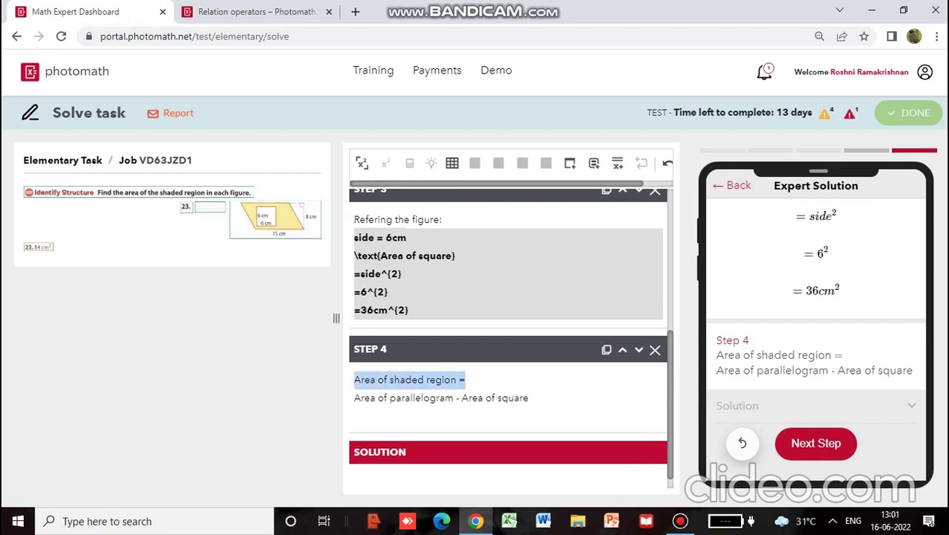
left_click(354, 415)
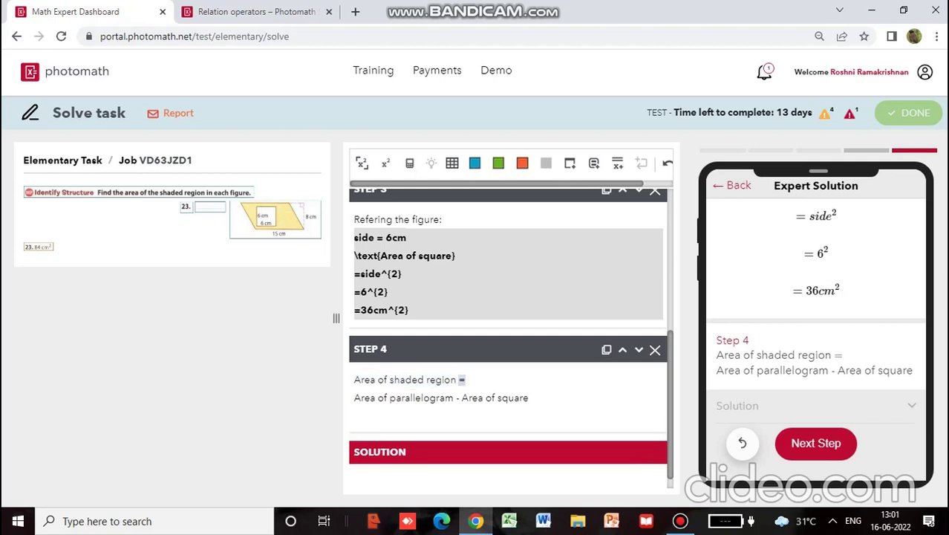
key("Return")
left_click(354, 415)
key("BackSpace")
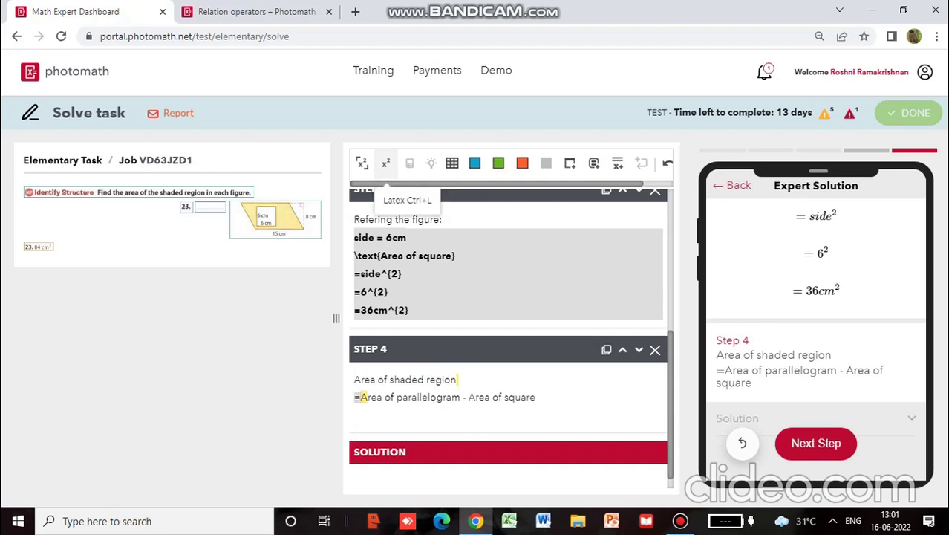
left_click(458, 380)
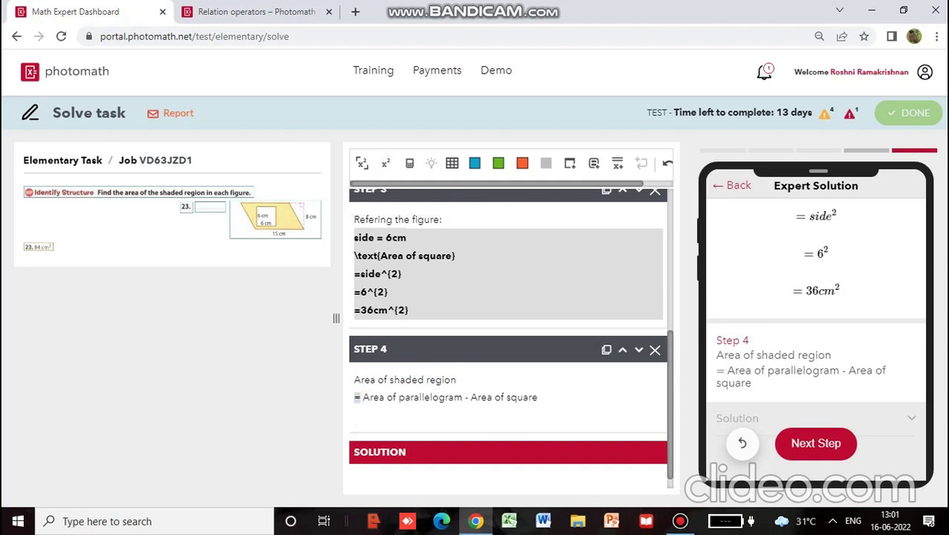
- Add a new line with "=" below the "= Area of parallelogram - Area of square" line in Step 4
left_click(538, 397)
key("Return")
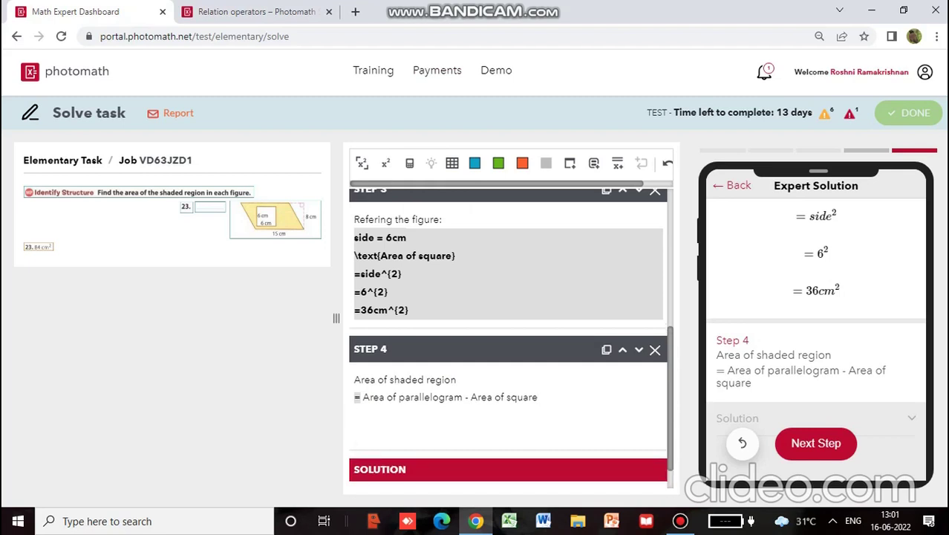
type("=")
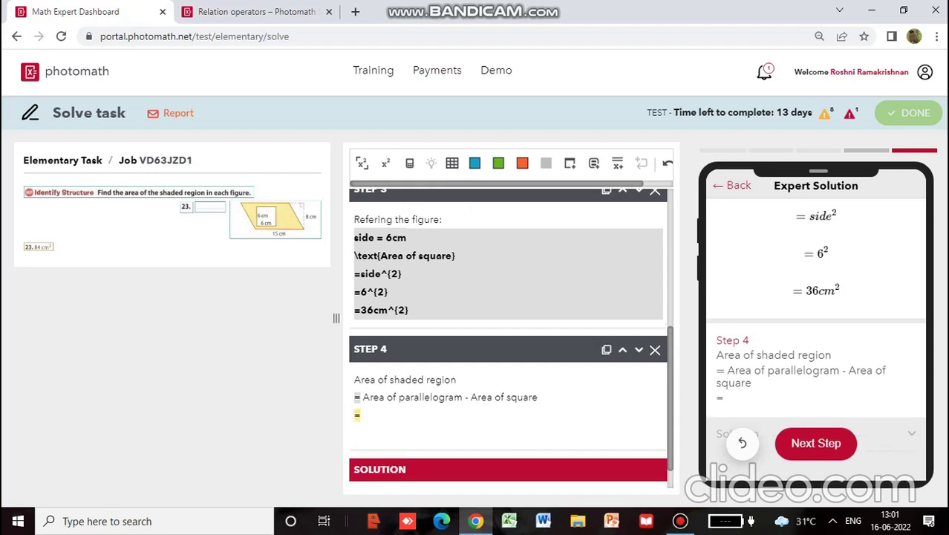
- Format the subtraction line in Step 4 as block LaTeX reading "= \text{Area of parallelogram} - \text{Area of square}"
left_click_drag(538, 398, 354, 397)
left_click(362, 162)
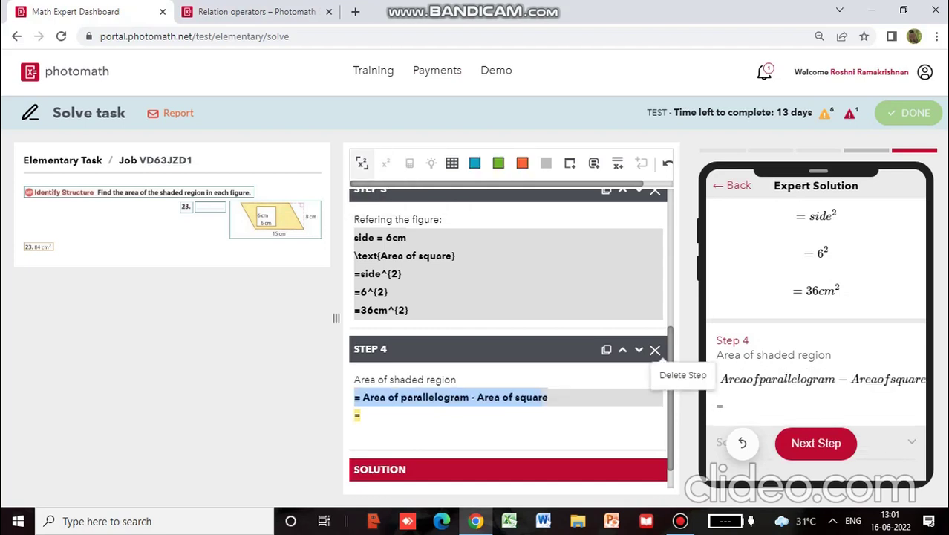
left_click(362, 397)
type("\\text")
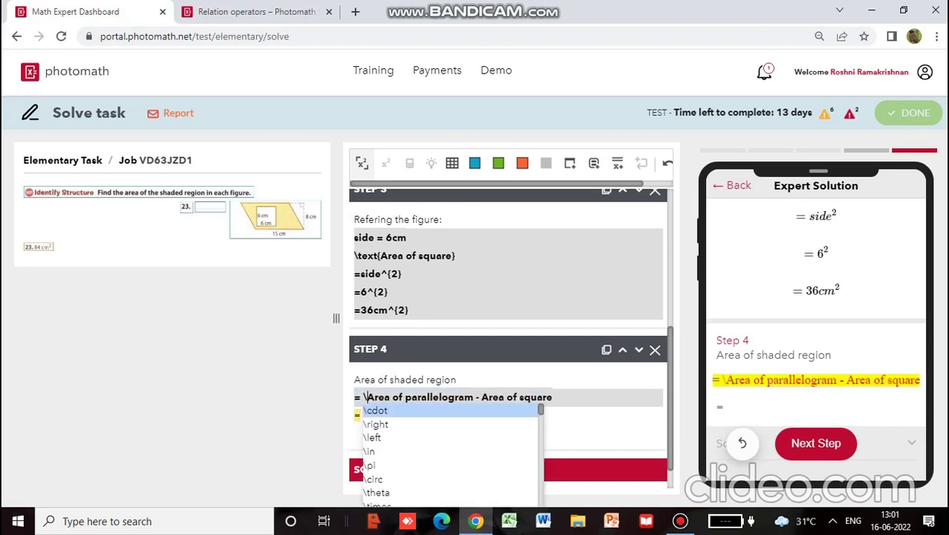
type("{")
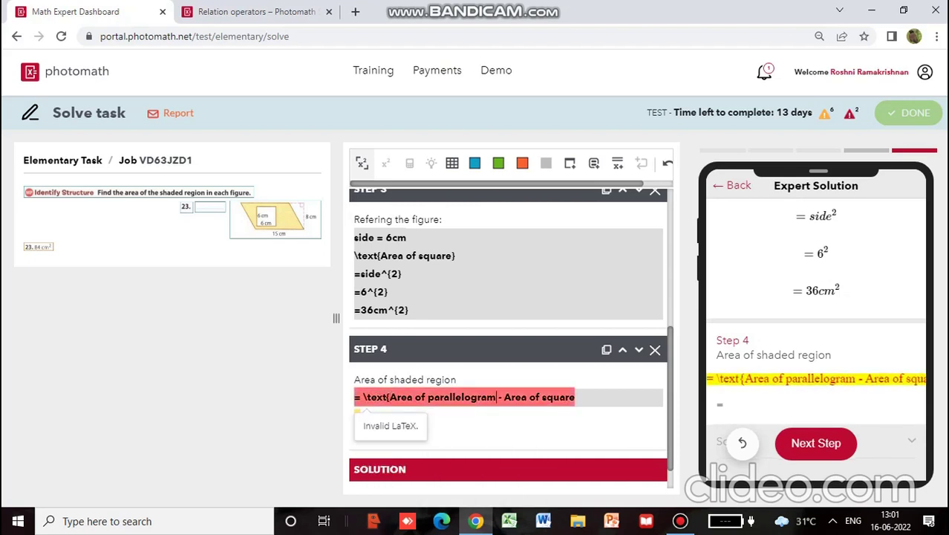
type("}")
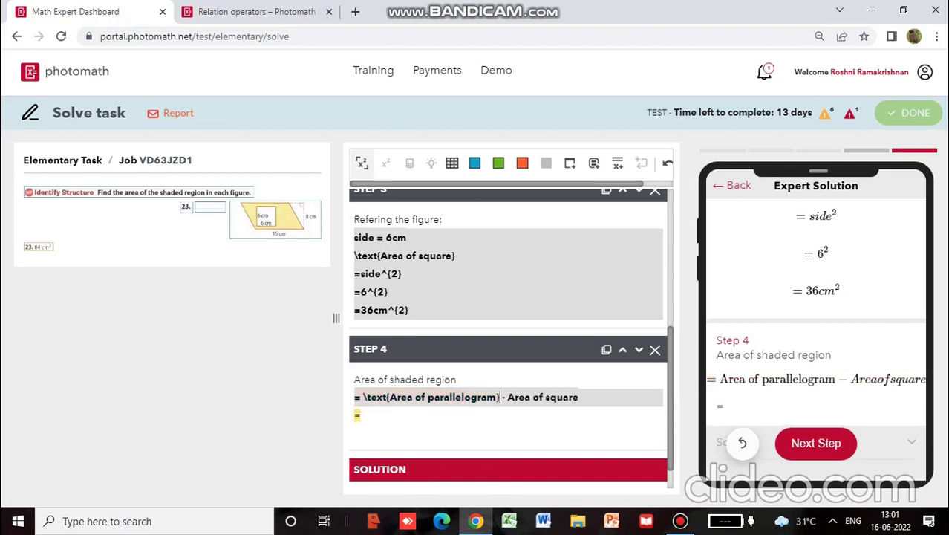
left_click(508, 397)
type("\\text{")
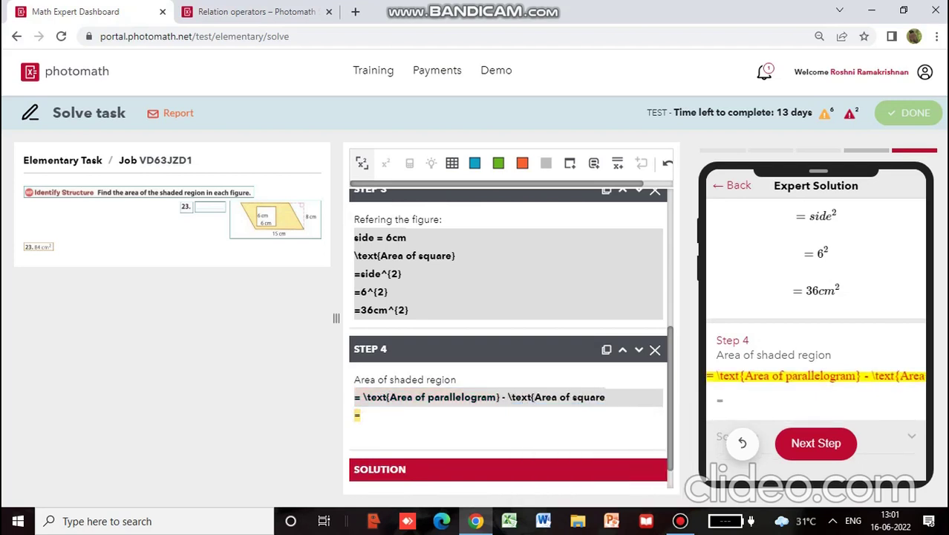
type("}")
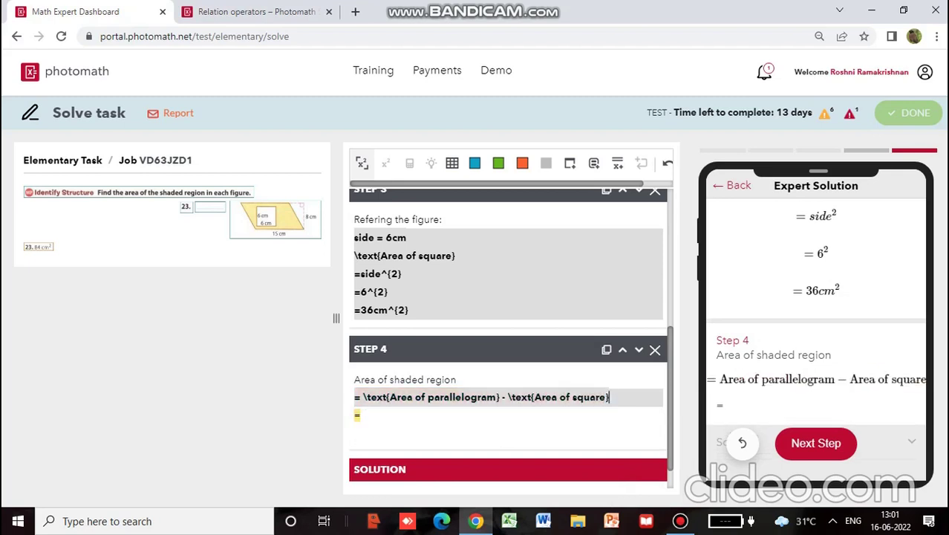
- Merge the lone "=" line in Step 4 into the block LaTeX of the subtraction line above
left_click(360, 414)
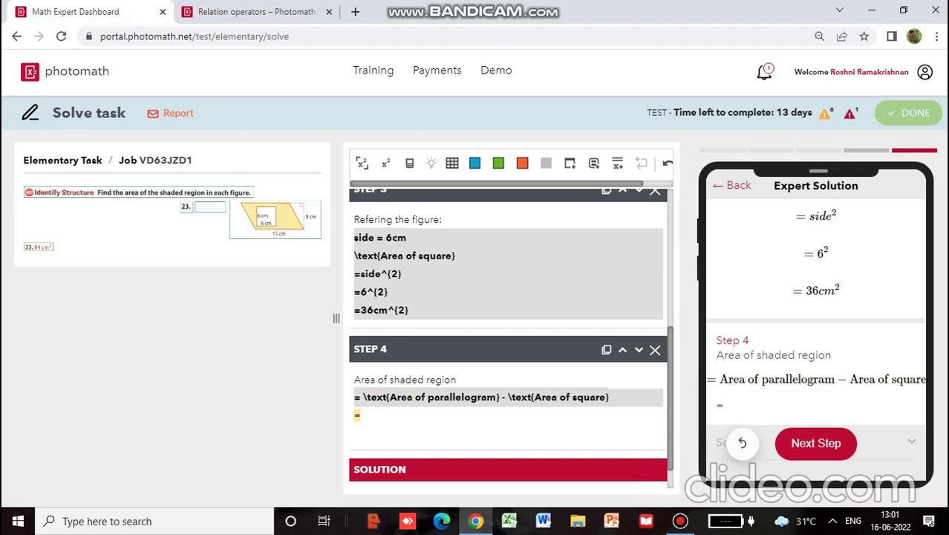
key("BackSpace")
type("=")
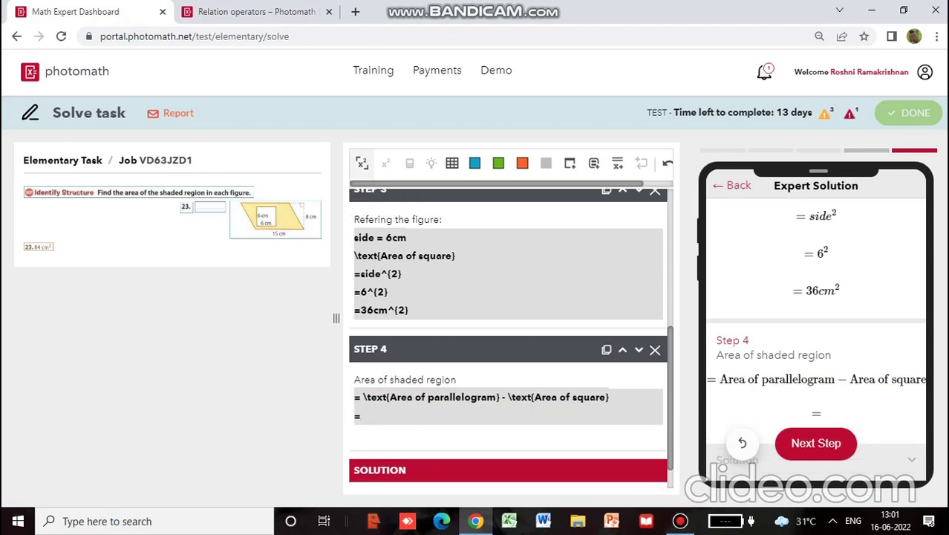
- Complete the second formula line in Step 4 as "=120 - 36" and start a new line below it
scroll(508, 327, "up", 2)
scroll(508, 327, "up", 1)
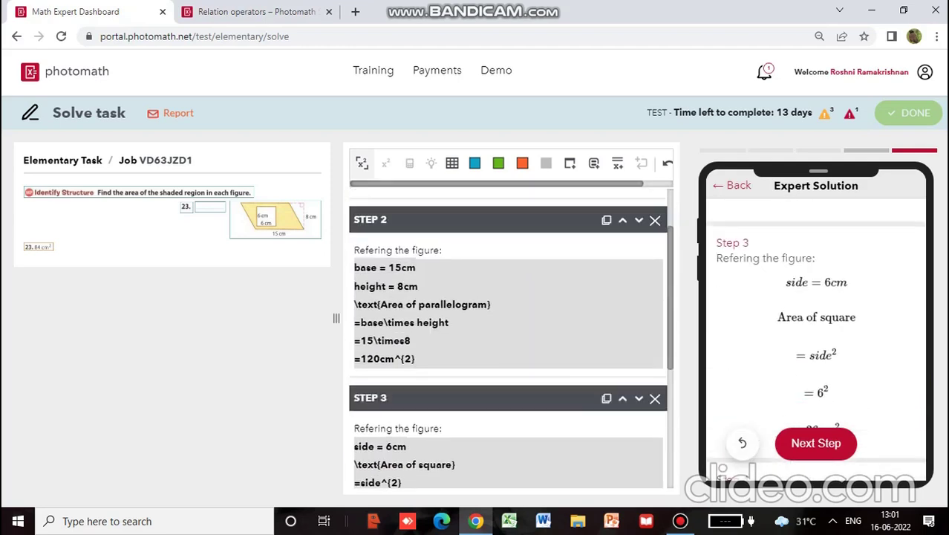
scroll(508, 327, "down", 3)
left_click(361, 380)
type("12")
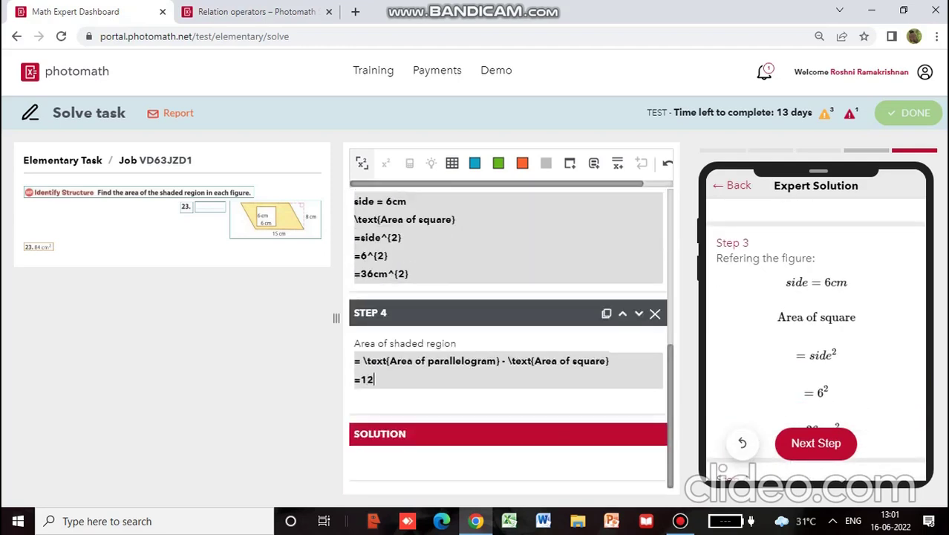
type("0 - 36")
key("Return")
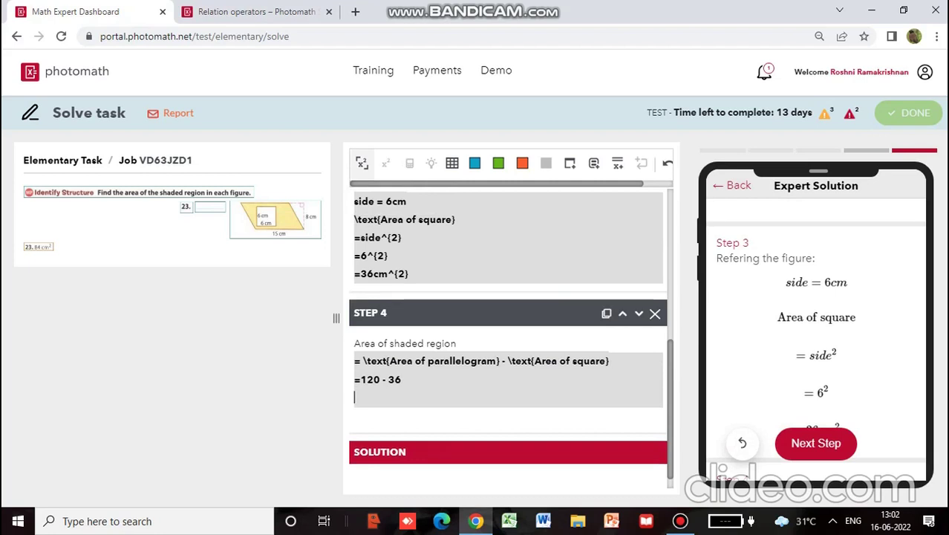
- Add "=84cm^{2}" as the last formula line of Step 4 and remove the blank line below it
type("84cm")
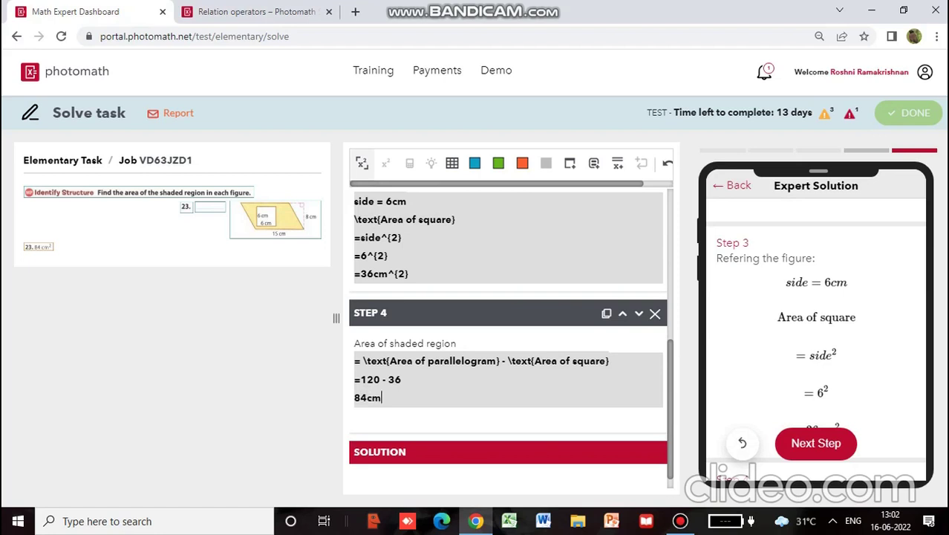
type("^{2}")
scroll(508, 338, "down", 1)
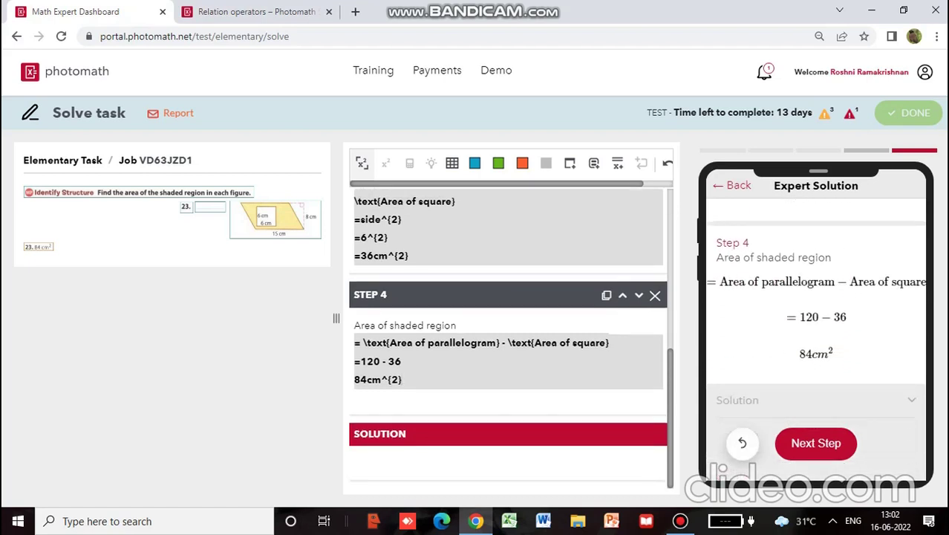
type("=")
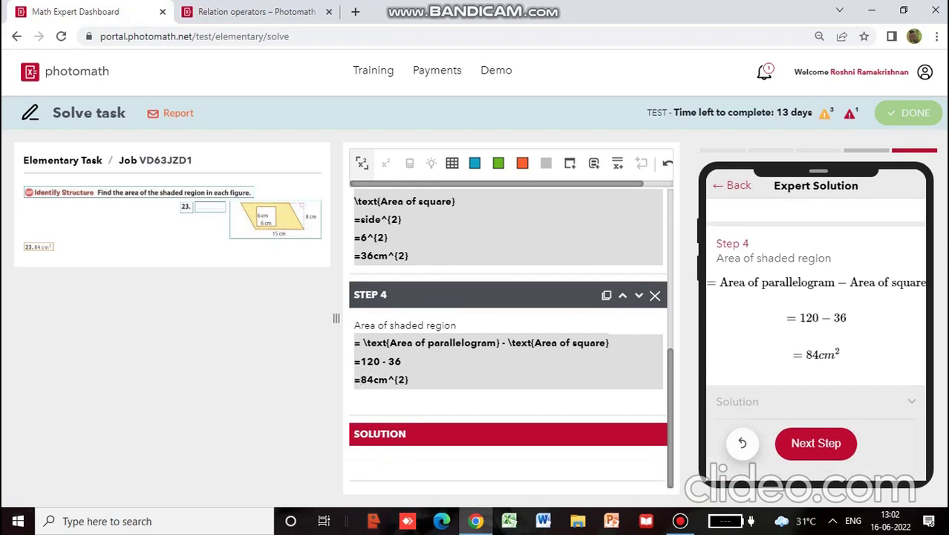
left_click(355, 398)
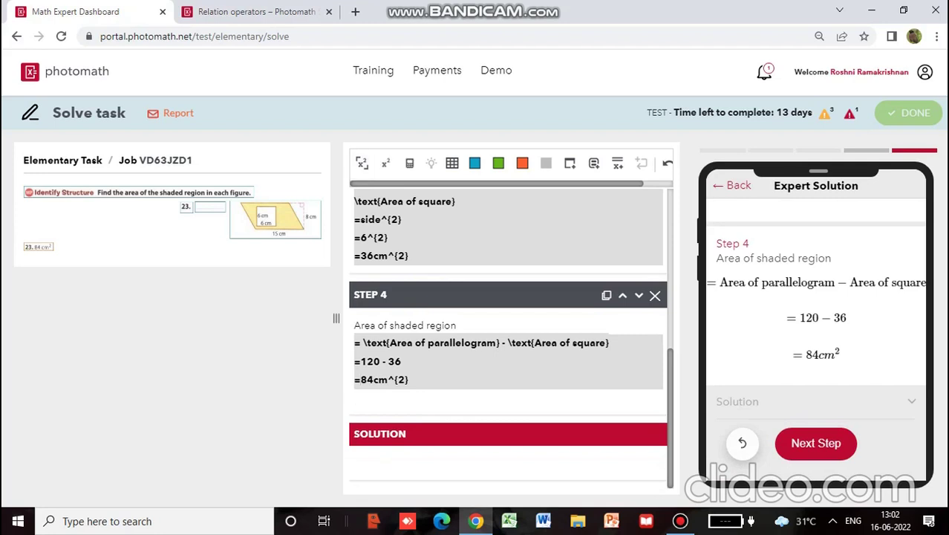
left_click(355, 462)
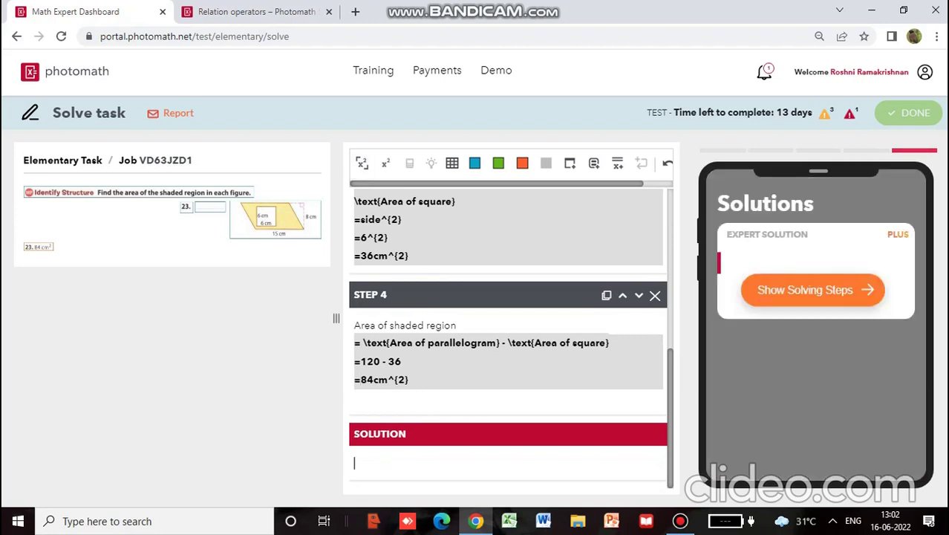
left_click(355, 397)
key("BackSpace")
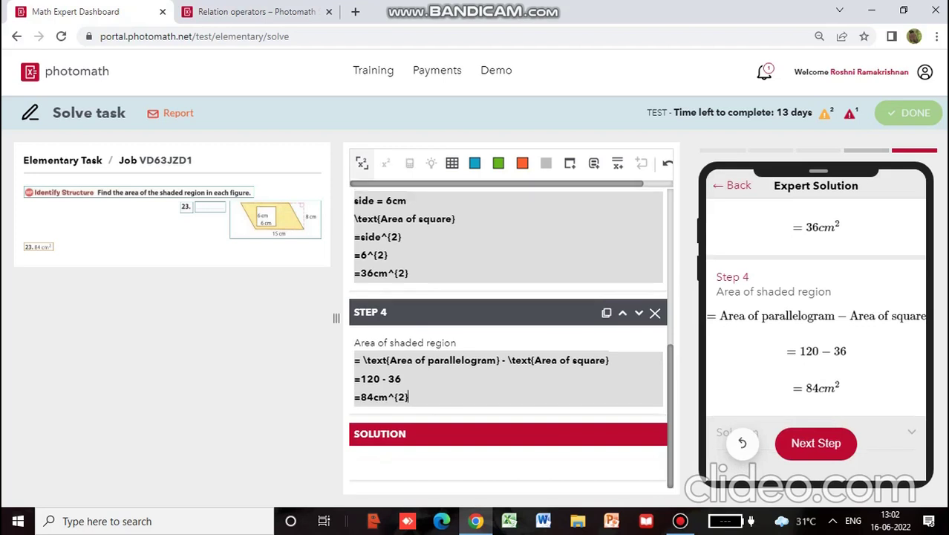
- Write "The shaded area is 84cm2." in the Solution section
left_click(355, 462)
key("Caps_Lock")
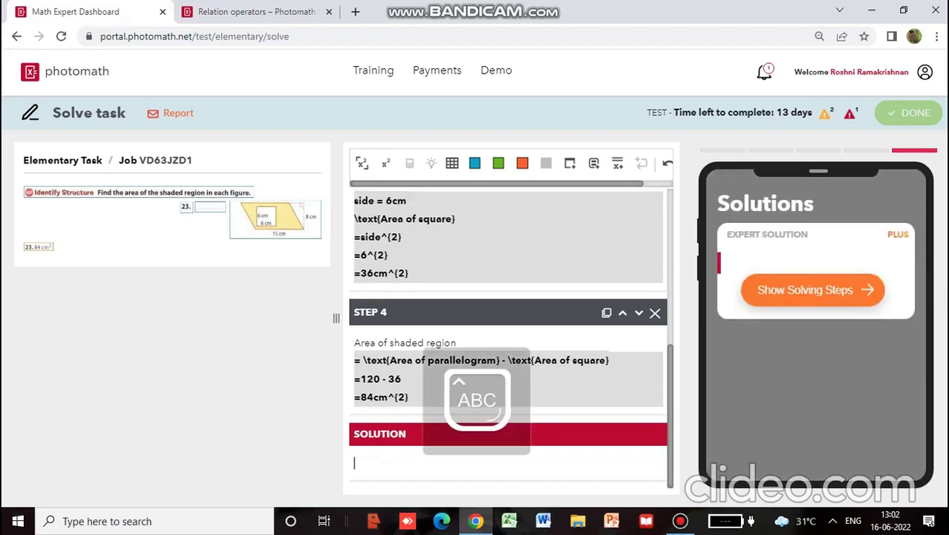
type("T")
key("Caps_Lock")
key("ctrl+a")
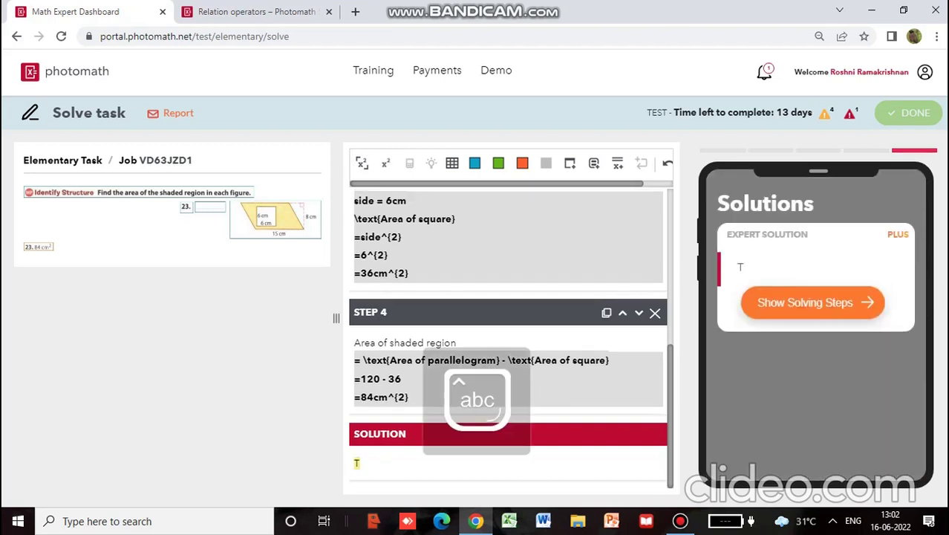
type("he sh")
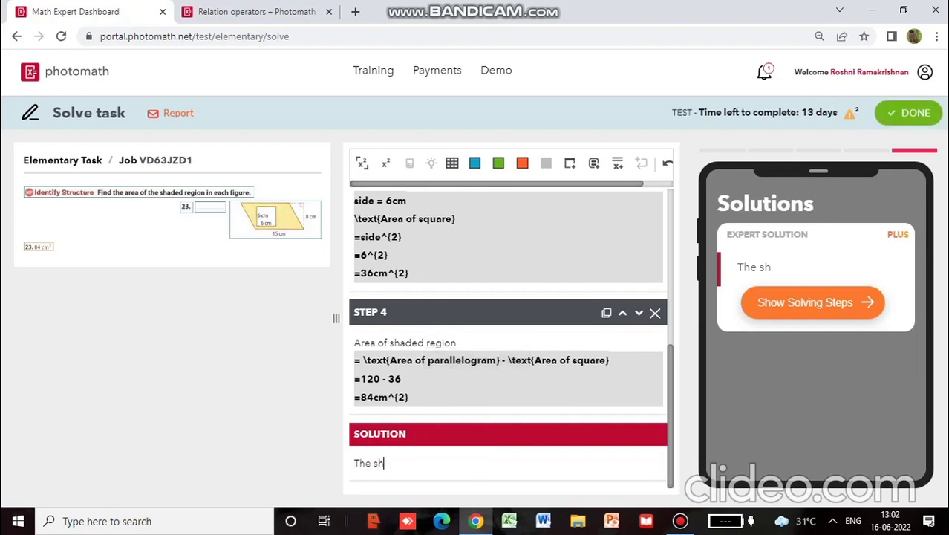
type("aded ")
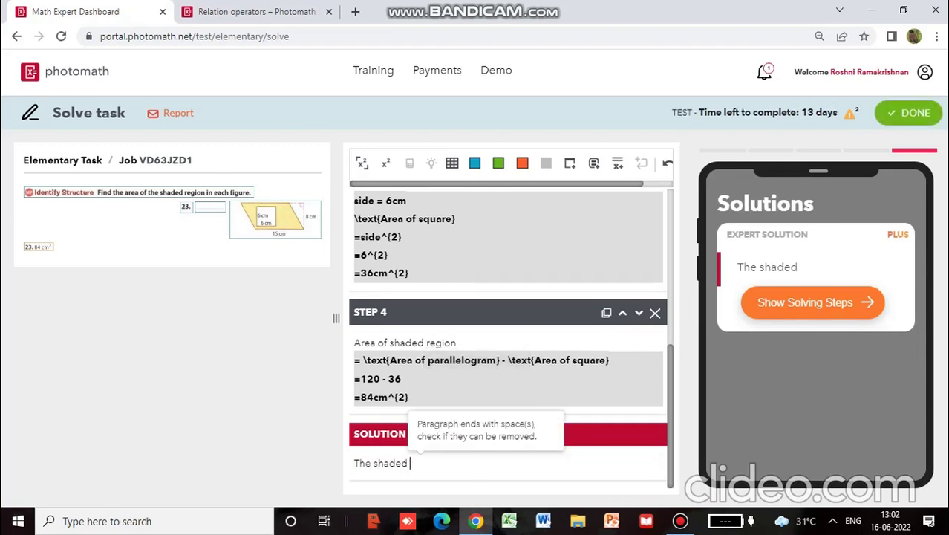
type("area ")
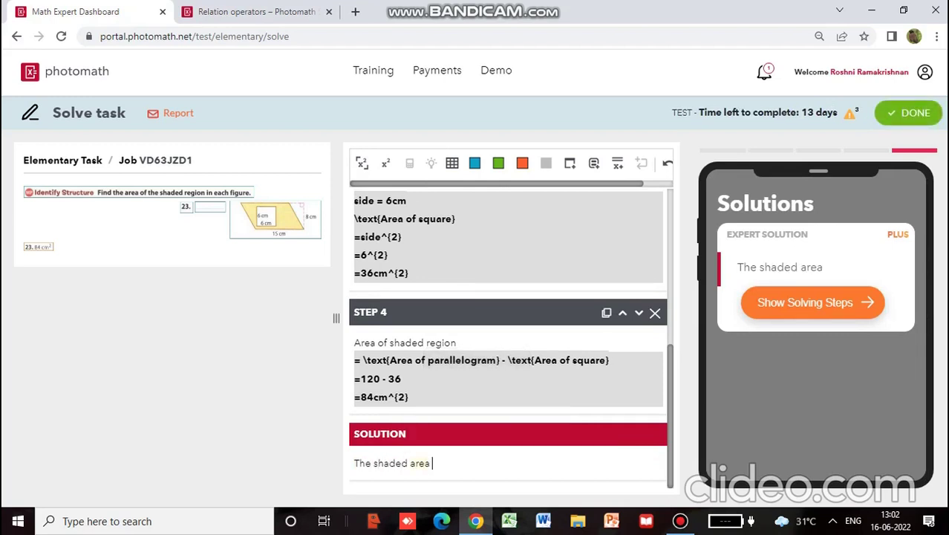
type("is 84cm")
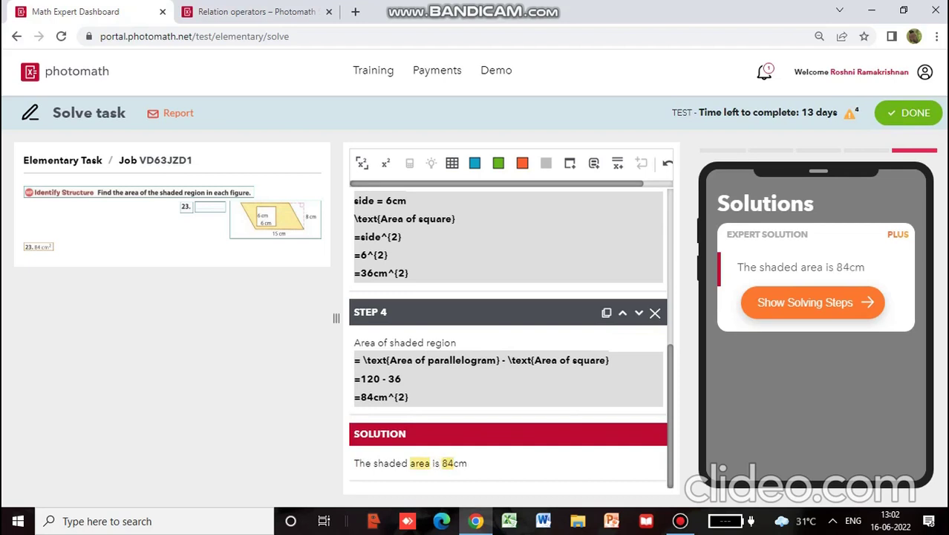
type("2.")
- Format the word "area" and the number 84 in the Solution sentence as inline LaTeX
left_click(408, 463)
left_click_drag(430, 463, 411, 463)
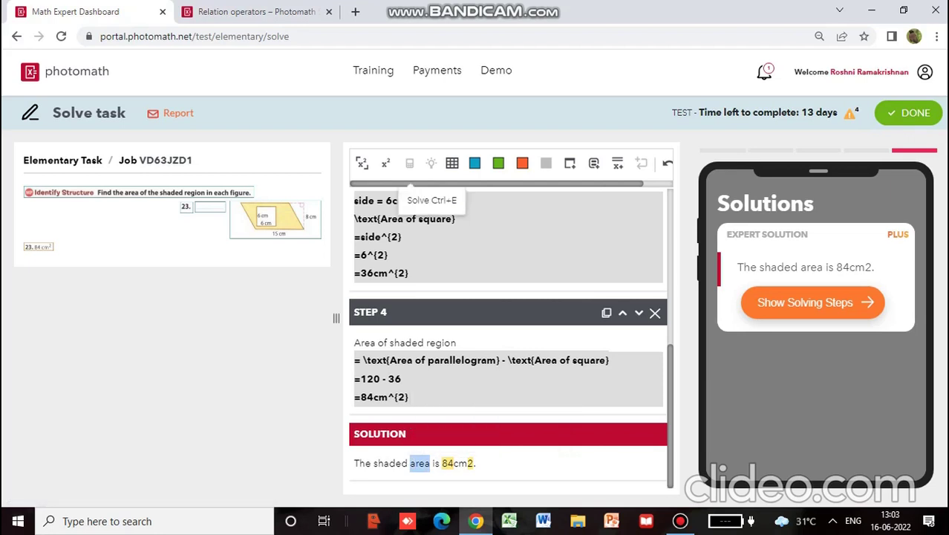
left_click(386, 163)
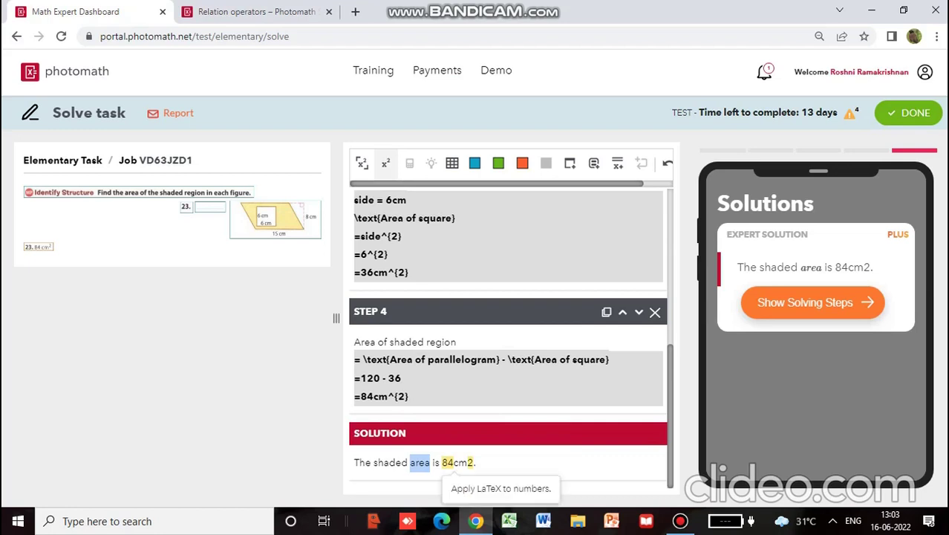
left_click(454, 462)
left_click_drag(454, 462, 442, 462)
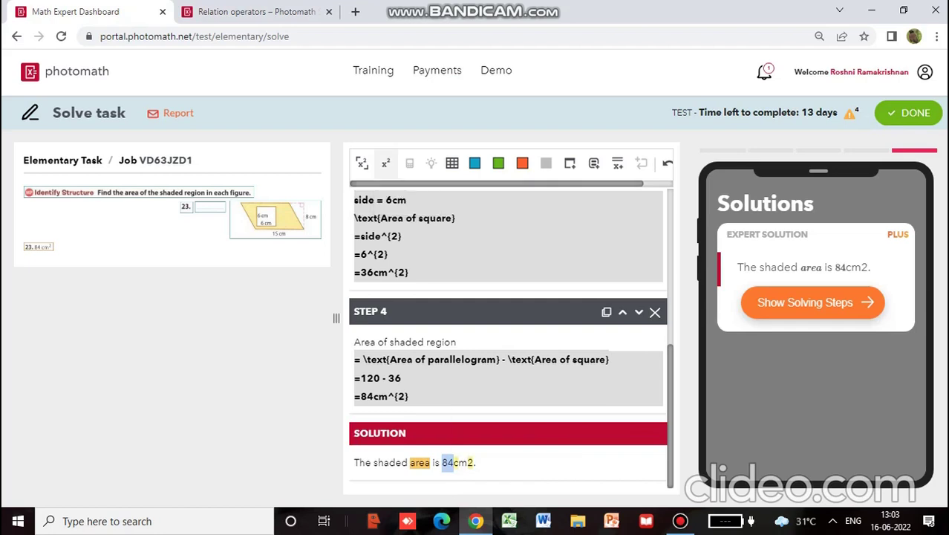
- Rewrite the unit's exponent in the Solution sentence as LaTeX so that it reads "cm^{2}"
left_click(468, 462)
left_click_drag(468, 462, 459, 462)
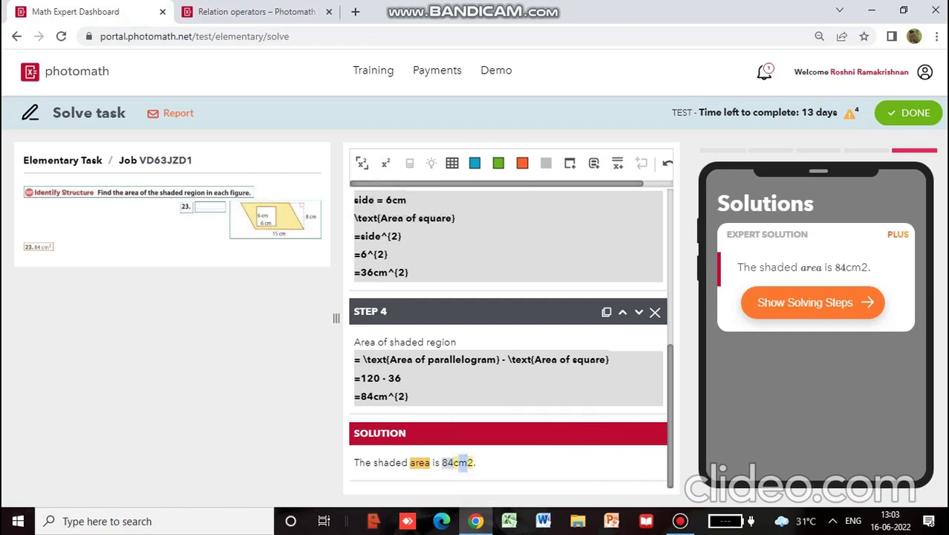
left_click(469, 463)
type("^{2")
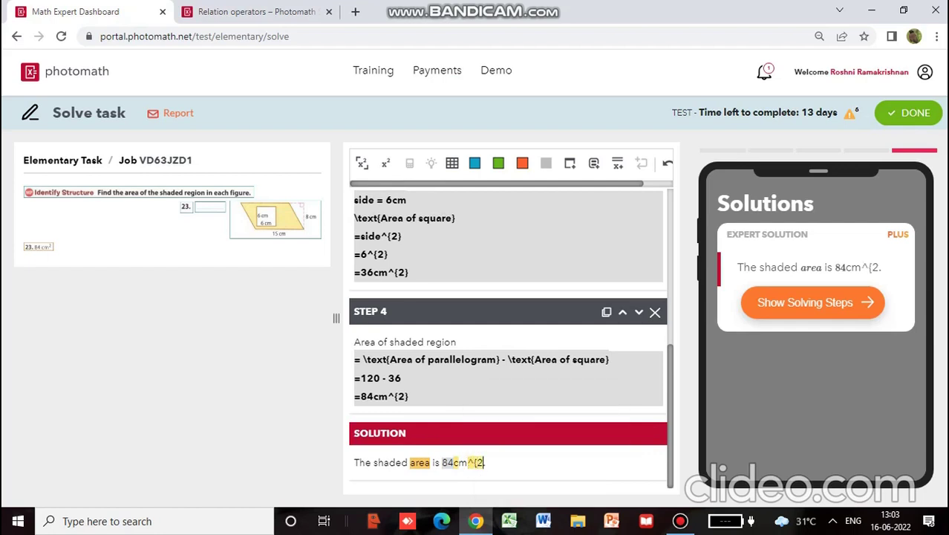
type("}")
- Try to format only the "84cm^{2}" part of the Solution sentence as block LaTeX
left_click_drag(482, 462, 442, 462)
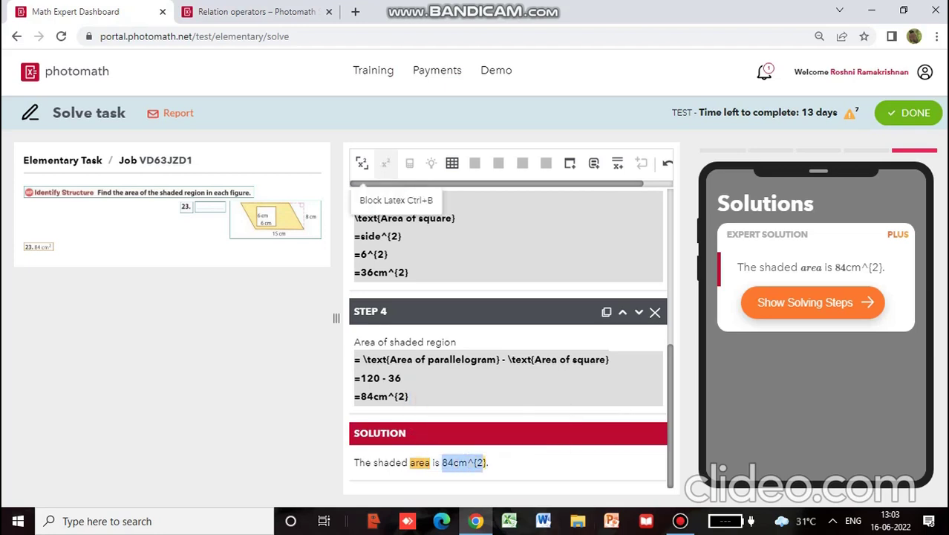
left_click(361, 163)
left_click(468, 462)
left_click_drag(468, 463, 442, 463)
left_click(362, 163)
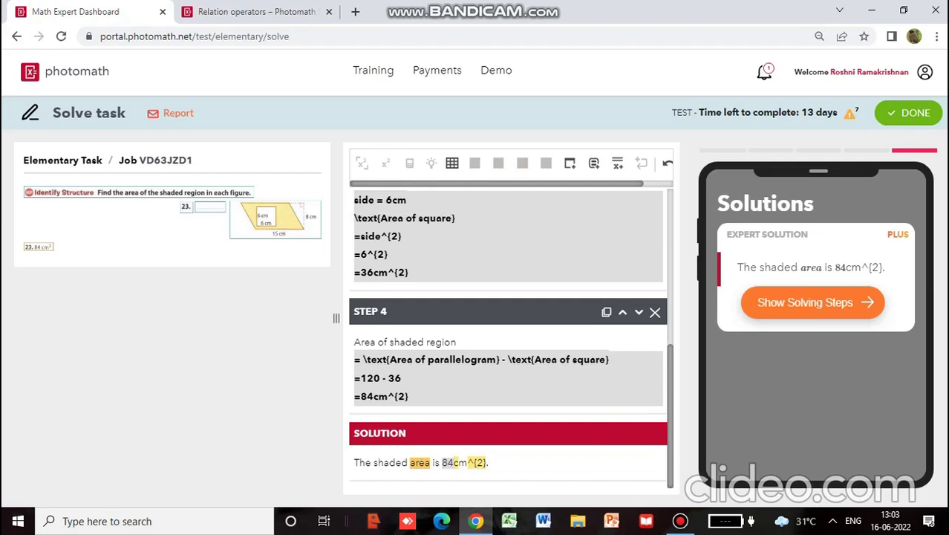
left_click(447, 462)
left_click(458, 462)
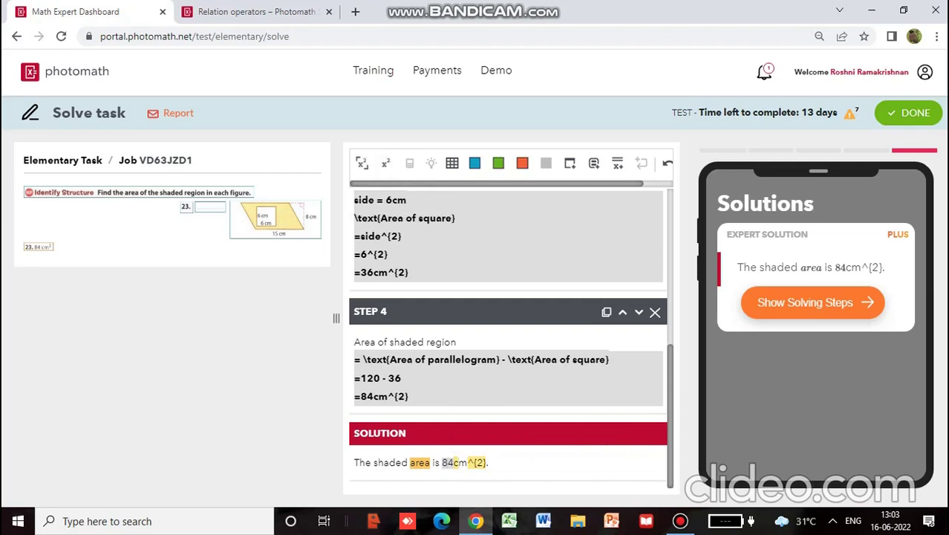
left_click_drag(468, 462, 453, 462)
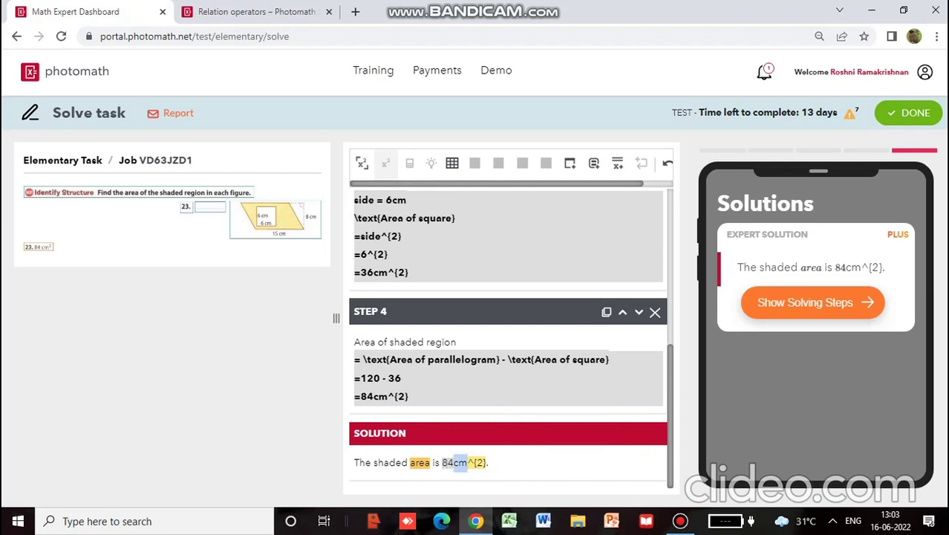
- Format the entire Solution sentence "The shaded area is 84cm^{2}." as block LaTeX
left_click_drag(489, 462, 478, 462)
key("ctrl+a")
left_click(362, 163)
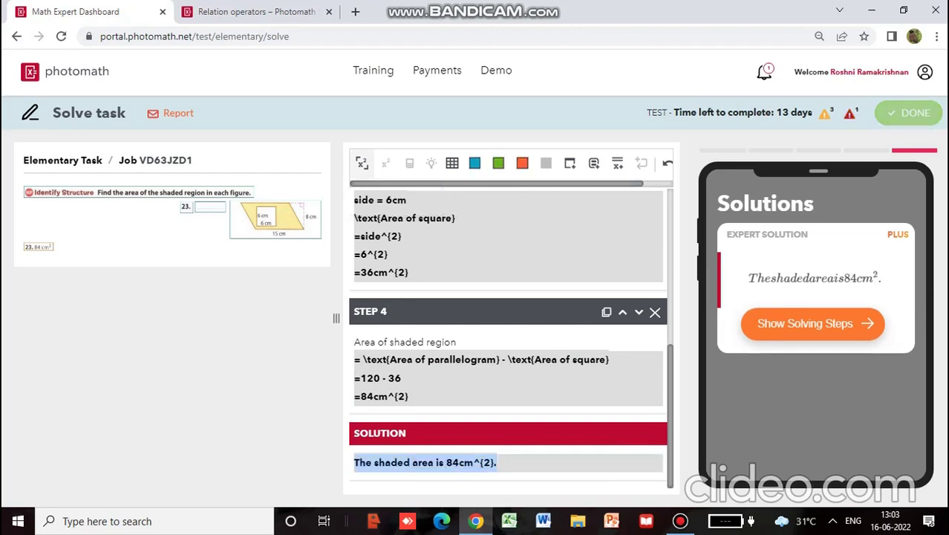
left_click(680, 521)
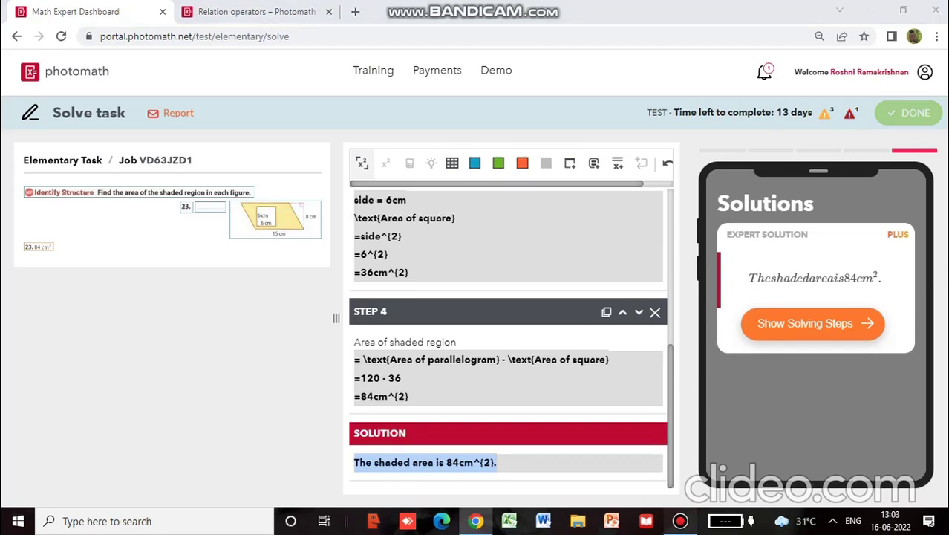